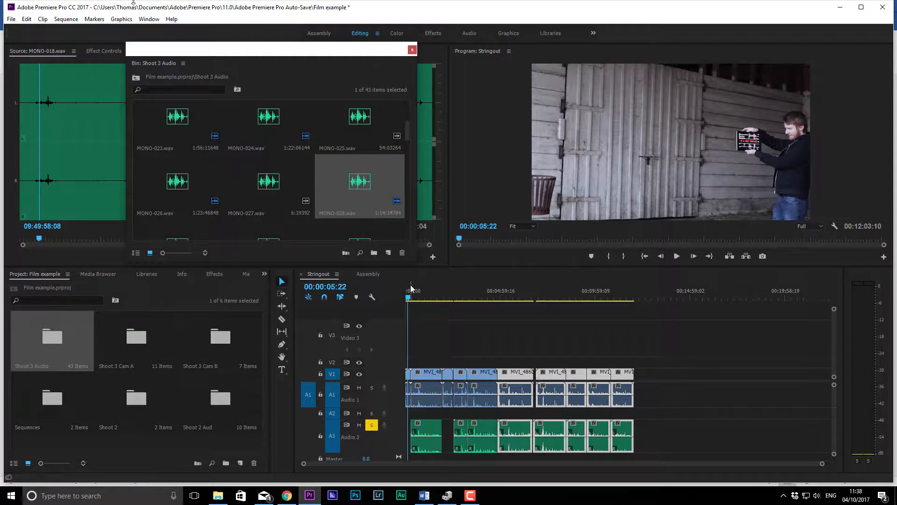
Step: Look over the project's file and export commands and the Project Manager options, closing the Project Manager without applying it
click(11, 21)
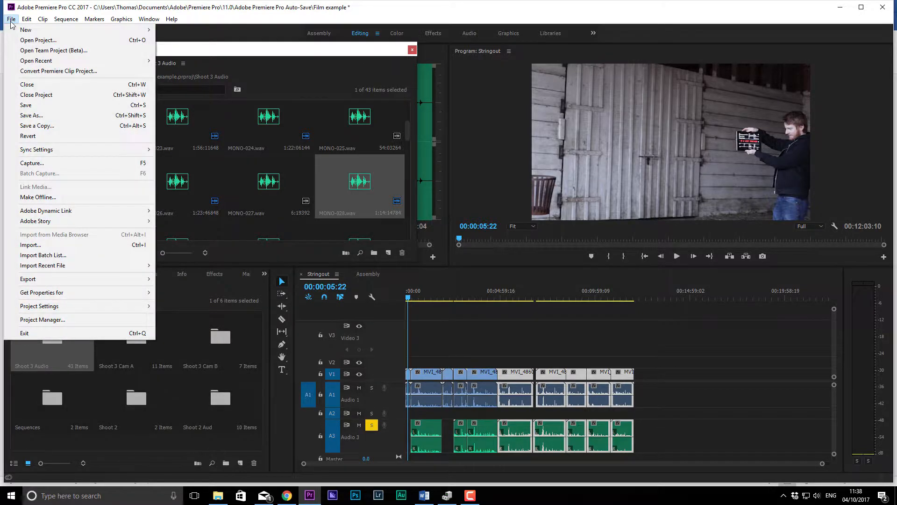
click(11, 21)
click(25, 20)
mouse_move(22, 32)
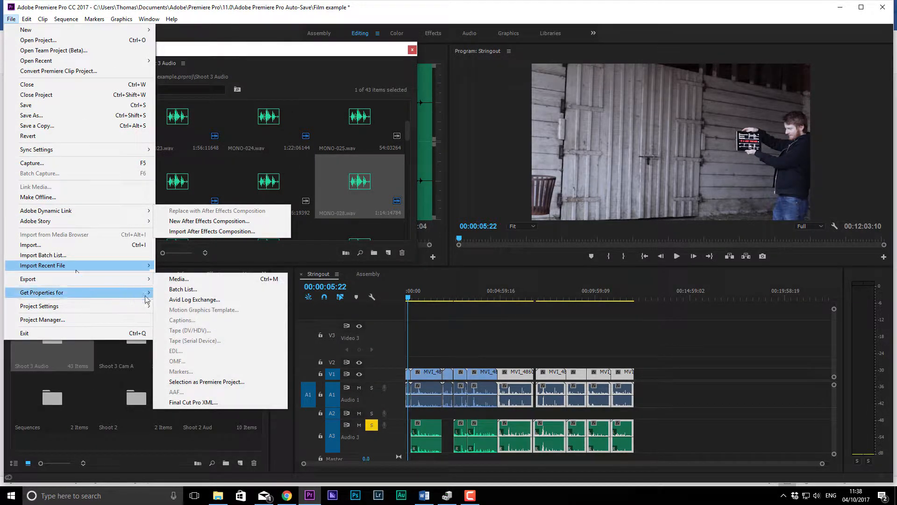
mouse_move(84, 279)
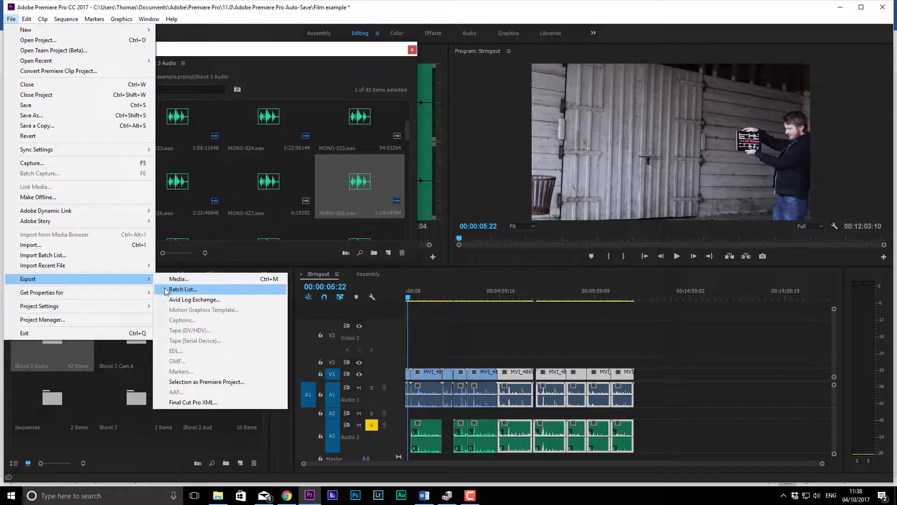
click(62, 321)
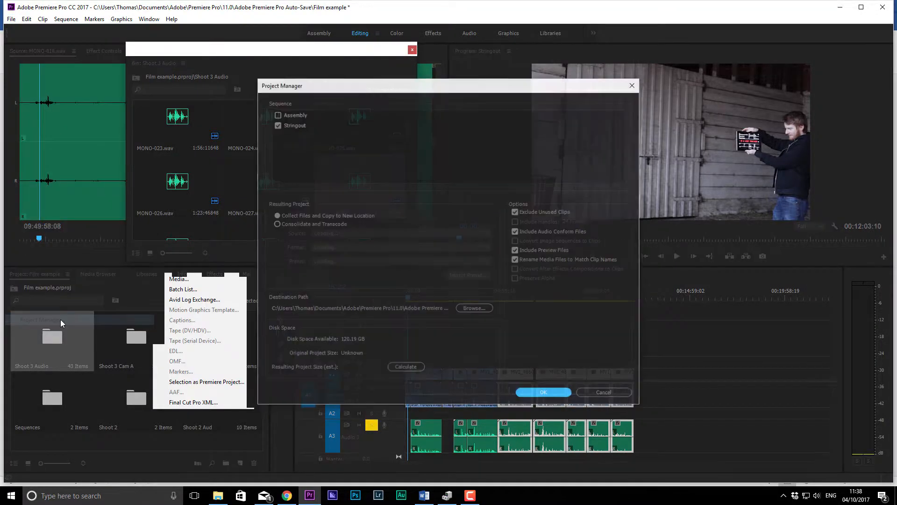
click(605, 393)
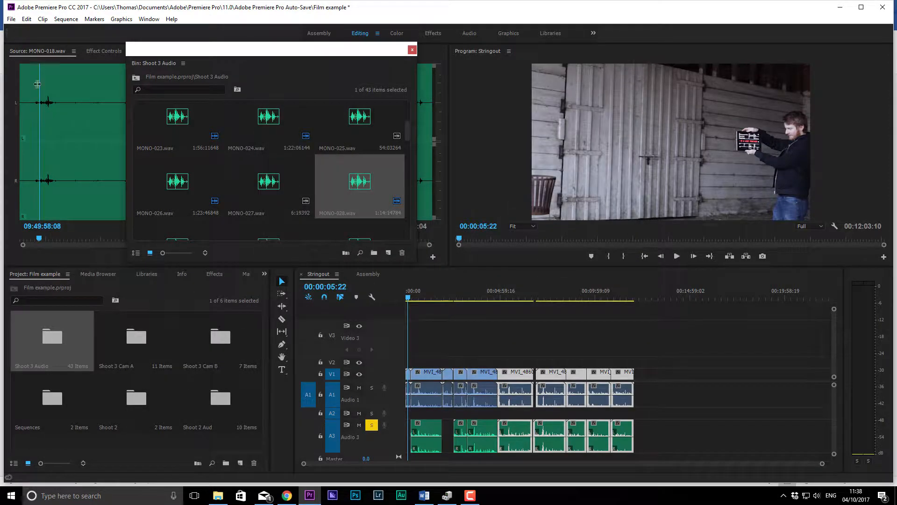
Step: Open the project settings and review the General and Scratch Disks options
click(11, 18)
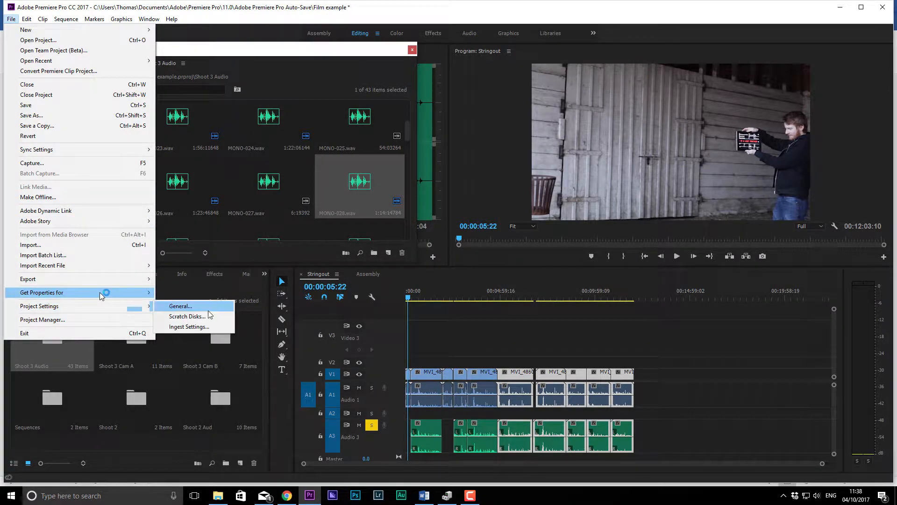
click(208, 310)
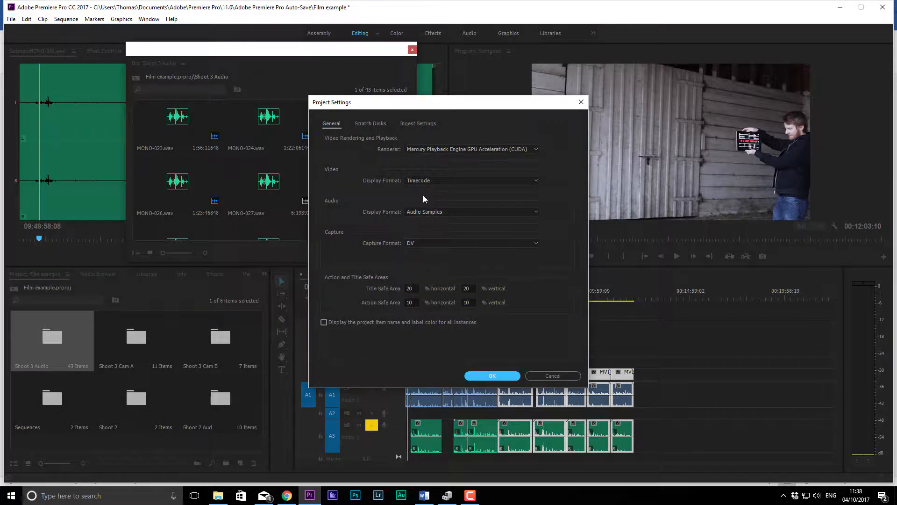
click(363, 127)
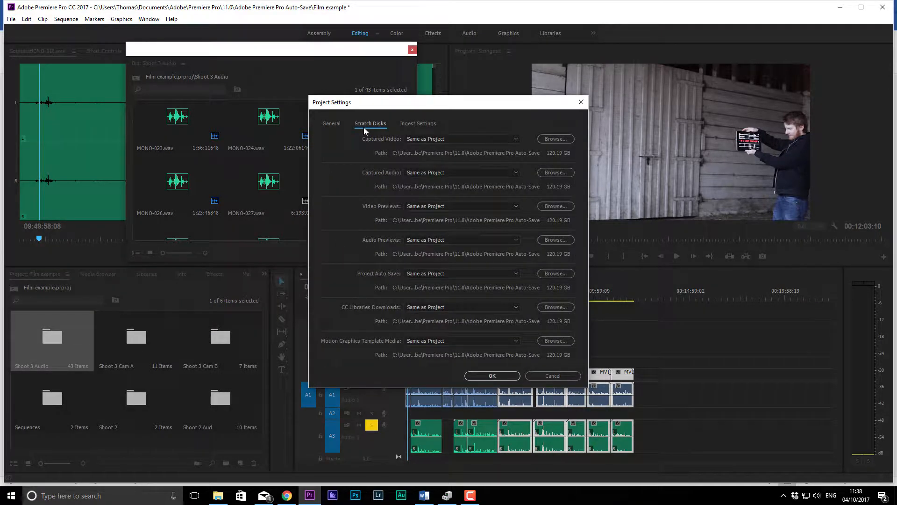
Step: Enable Ingest with the Copy option in the ingest settings and turn it off again
click(426, 124)
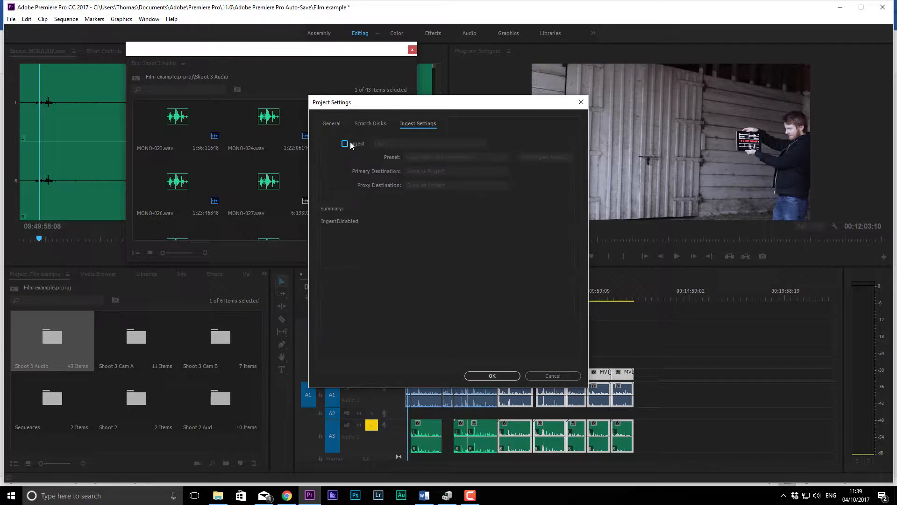
click(345, 144)
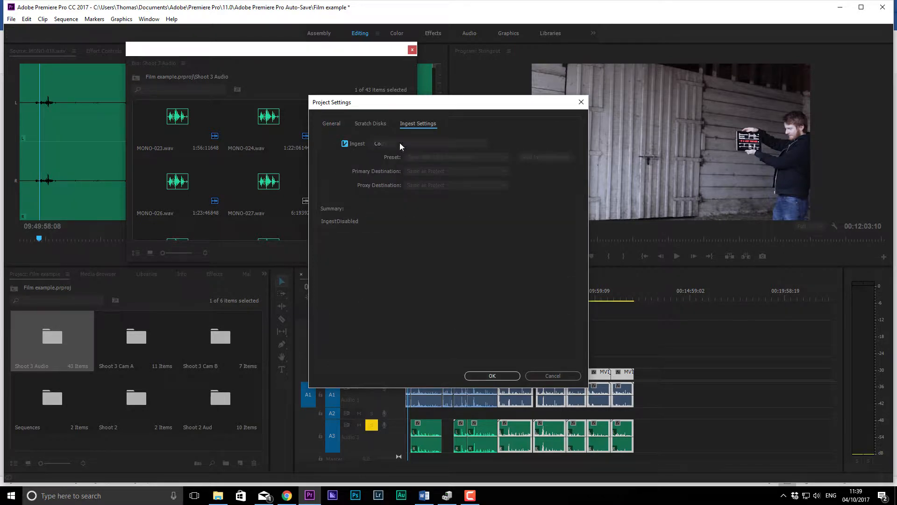
click(399, 142)
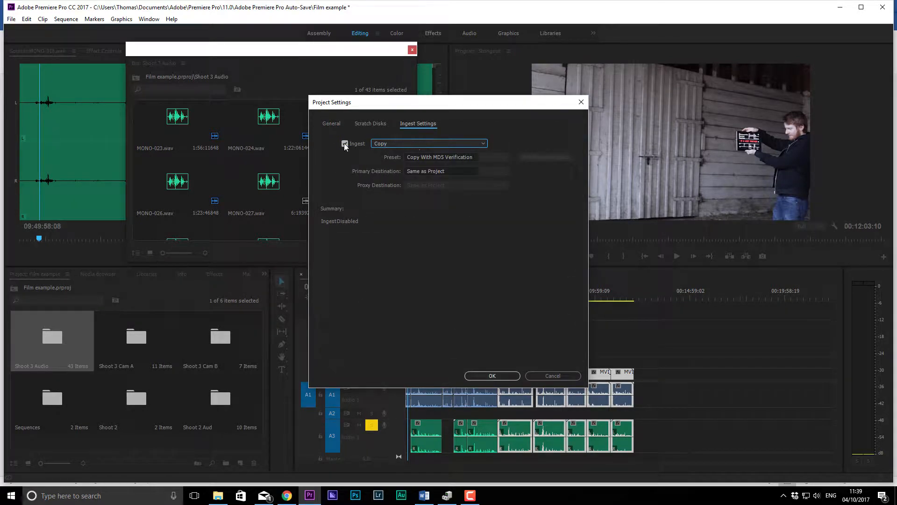
click(345, 144)
Step: Review the Captured Video scratch disk location choices and the General settings, and accept the project settings
click(368, 123)
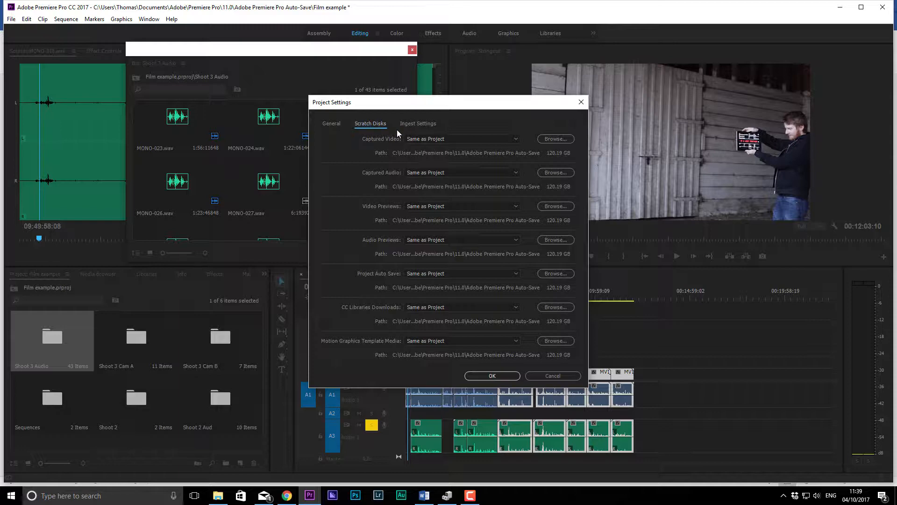
click(422, 139)
click(422, 139)
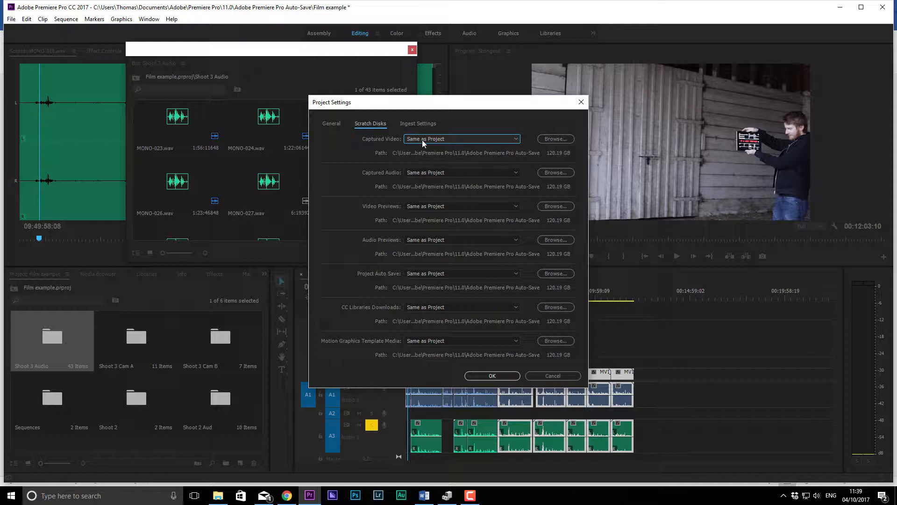
click(557, 140)
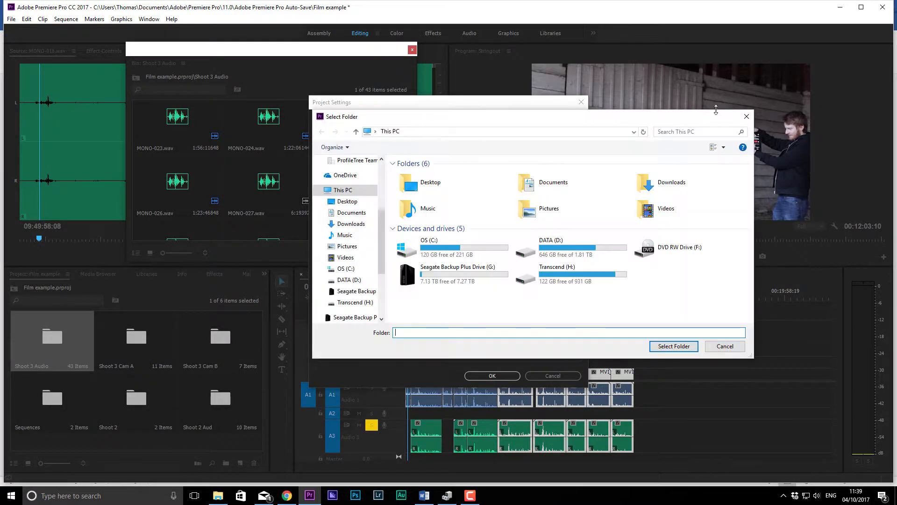
click(746, 115)
click(329, 124)
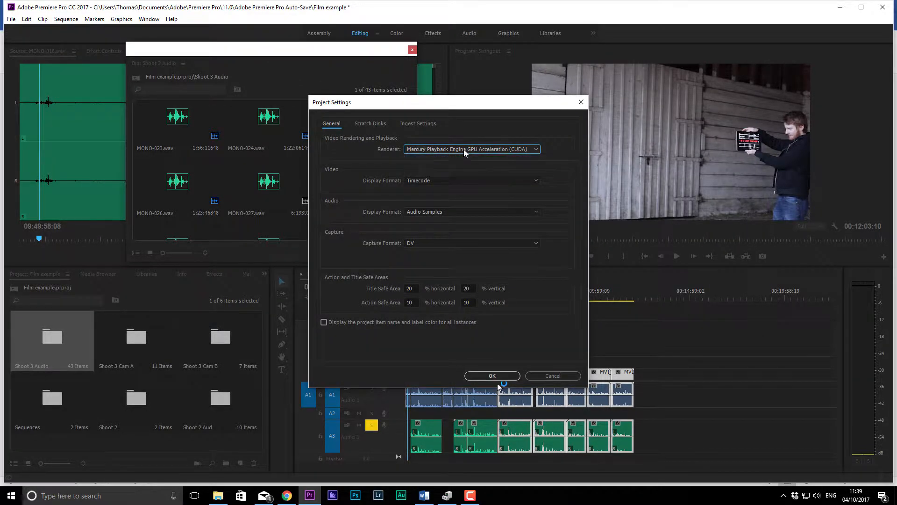
click(483, 377)
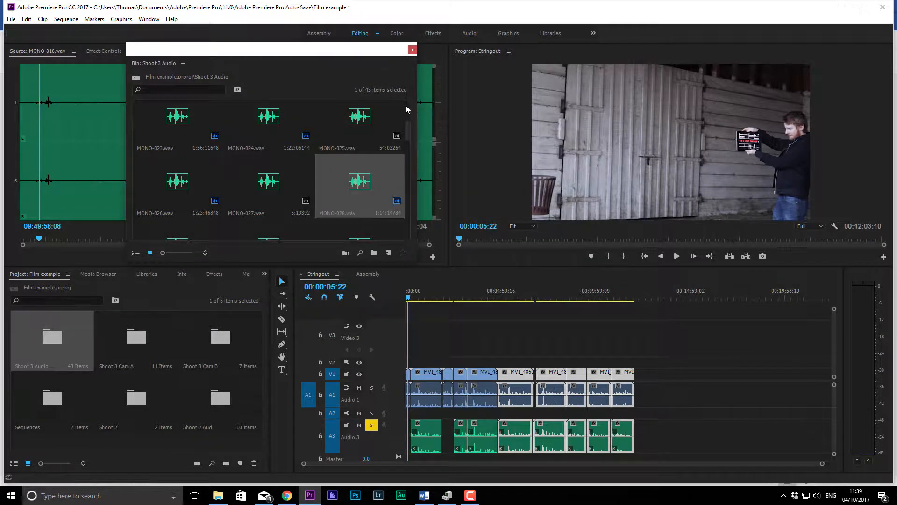
Step: Choose Open in new window for bins in the General preferences and try it on the Shoot 3 Cam A bin
click(26, 19)
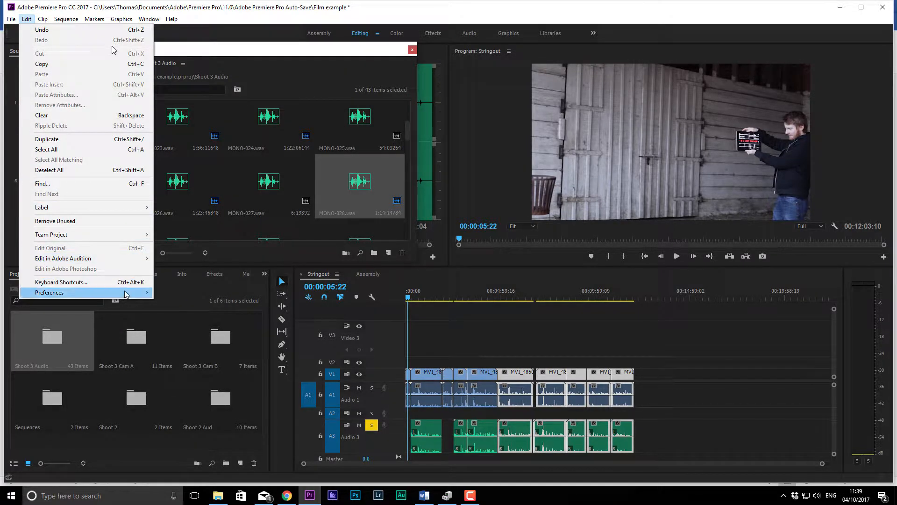
mouse_move(127, 295)
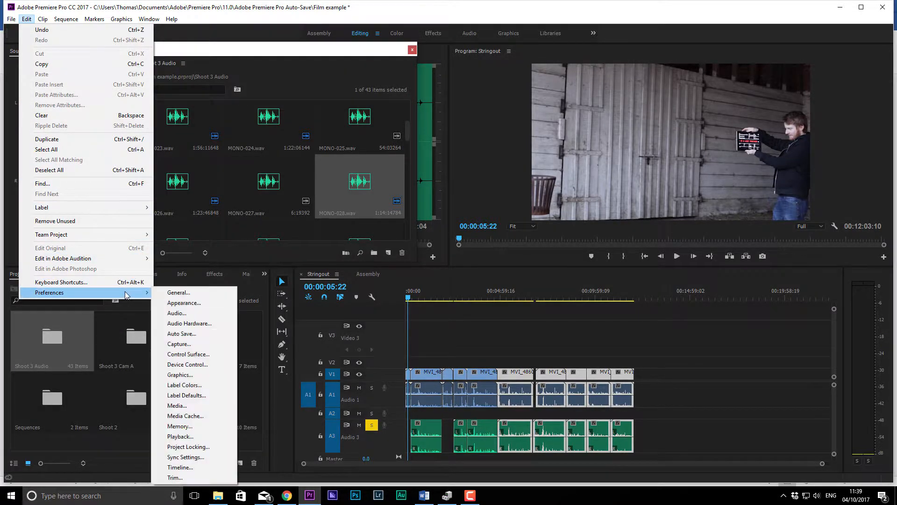
click(172, 297)
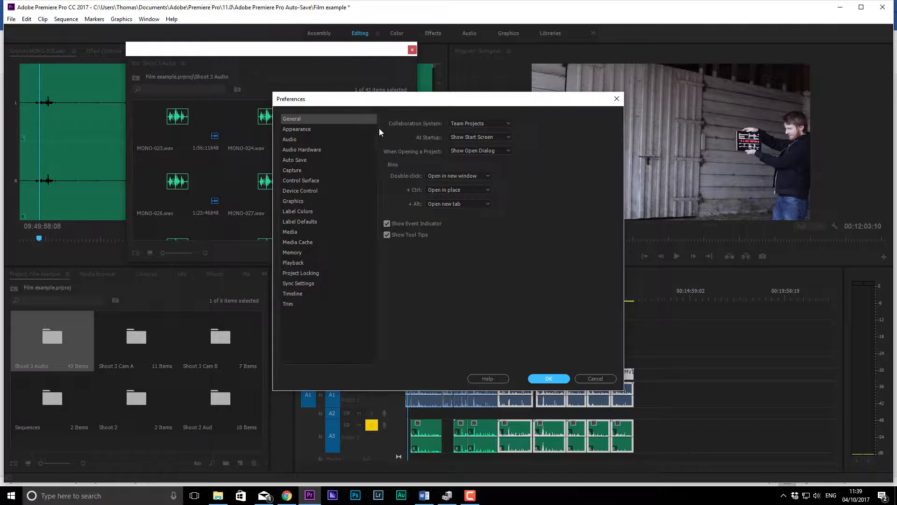
click(435, 176)
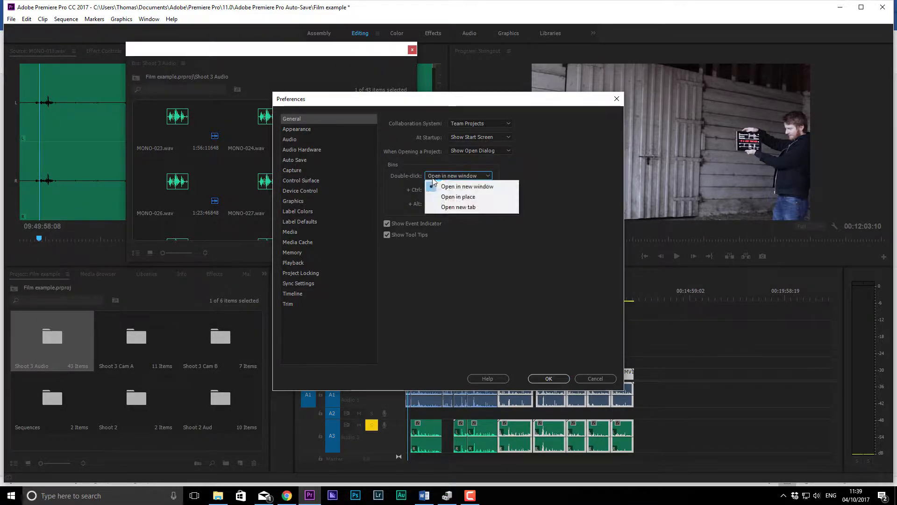
click(432, 186)
click(435, 177)
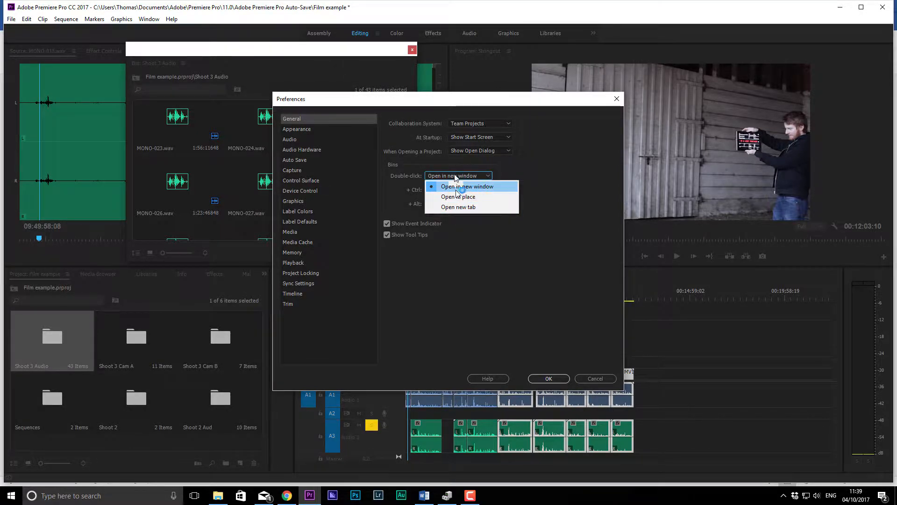
click(456, 185)
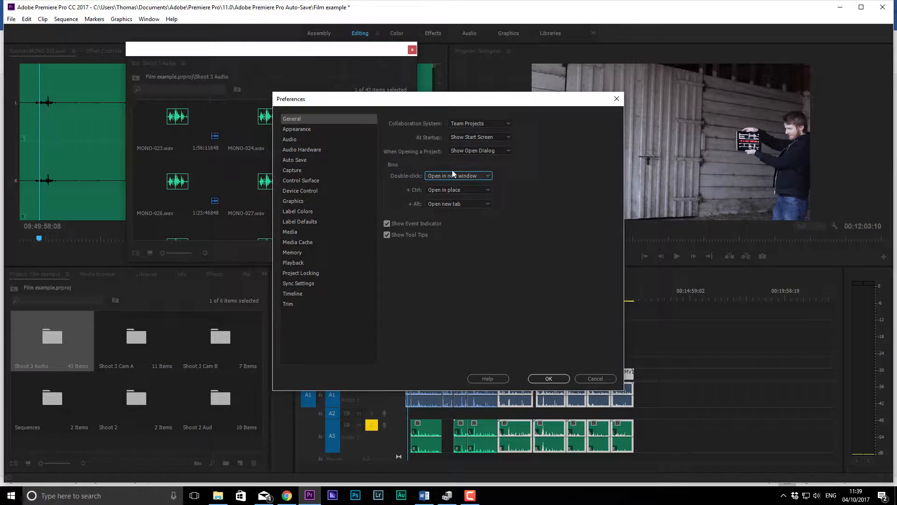
click(542, 379)
double_click(154, 335)
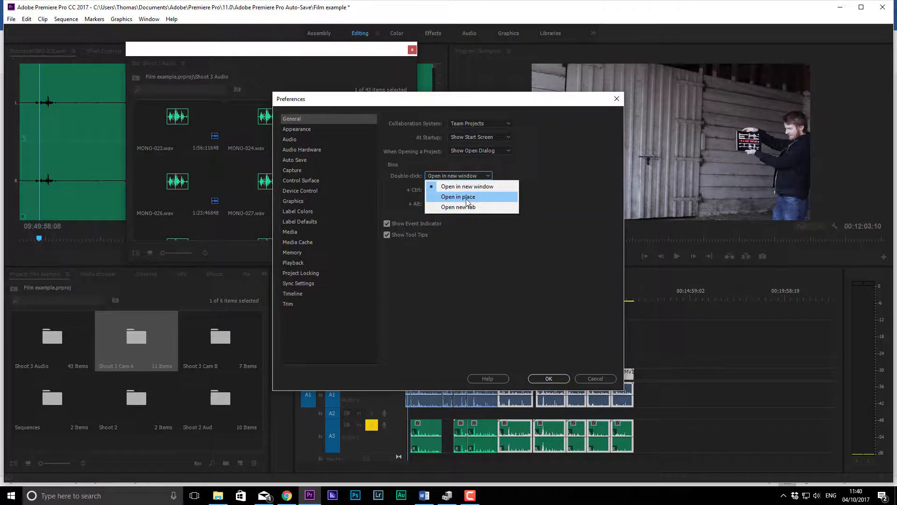
Step: Change the default bin behavior to Open in place and try it on the Shoot 3 Cam A bin
click(467, 197)
click(548, 379)
double_click(112, 333)
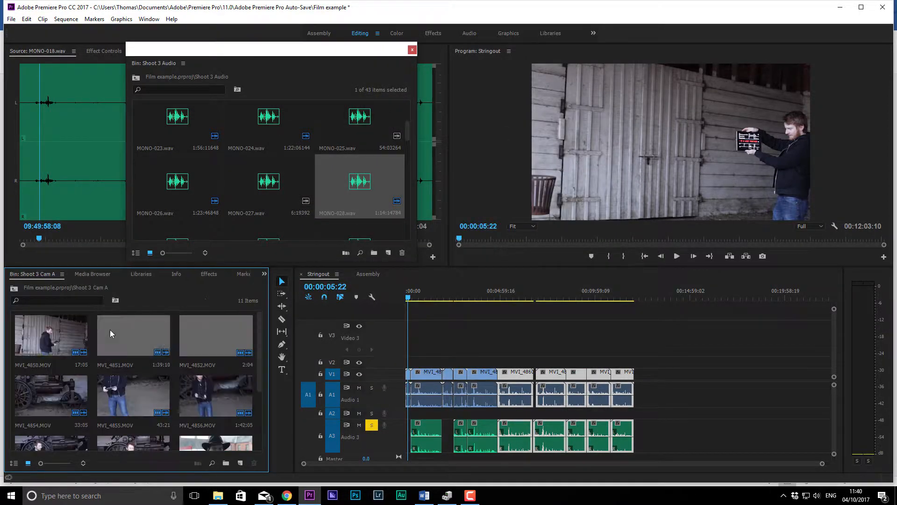
Step: Return to the project's top-level bin view and close the floating Shoot 3 Audio bin window
click(11, 288)
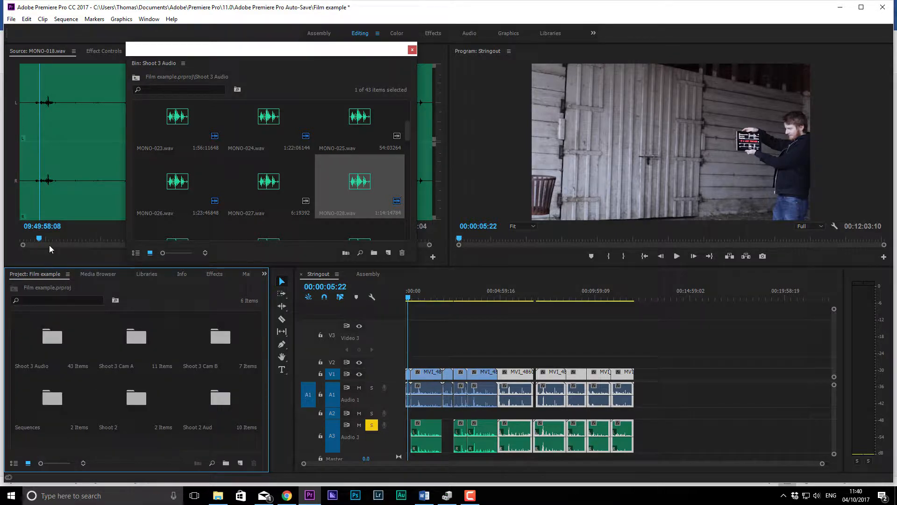
click(412, 50)
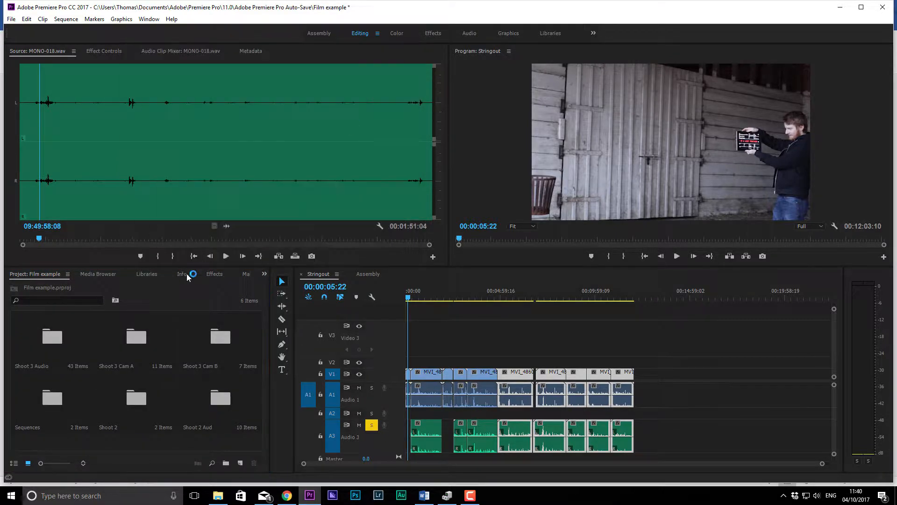
Step: Set the Appearance preferences to the darkest brightness, with interactive controls and focus indicators at their lightest
click(27, 19)
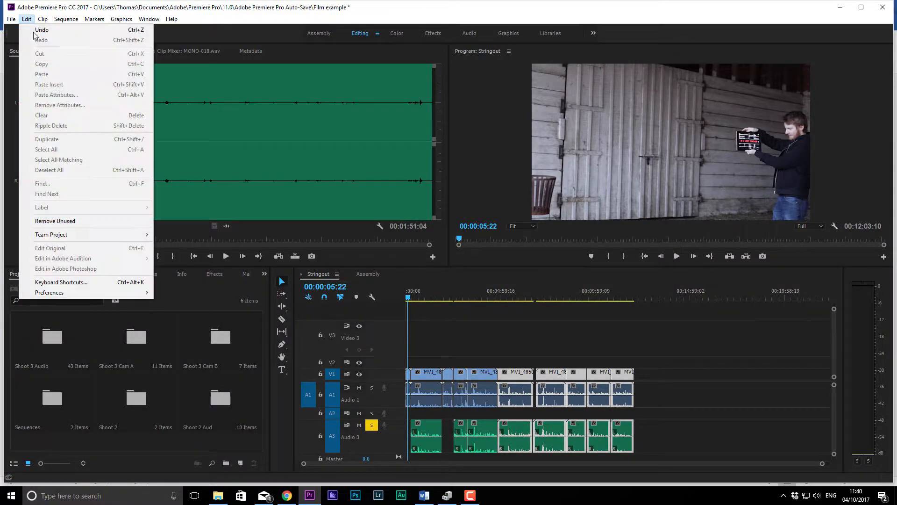
mouse_move(118, 292)
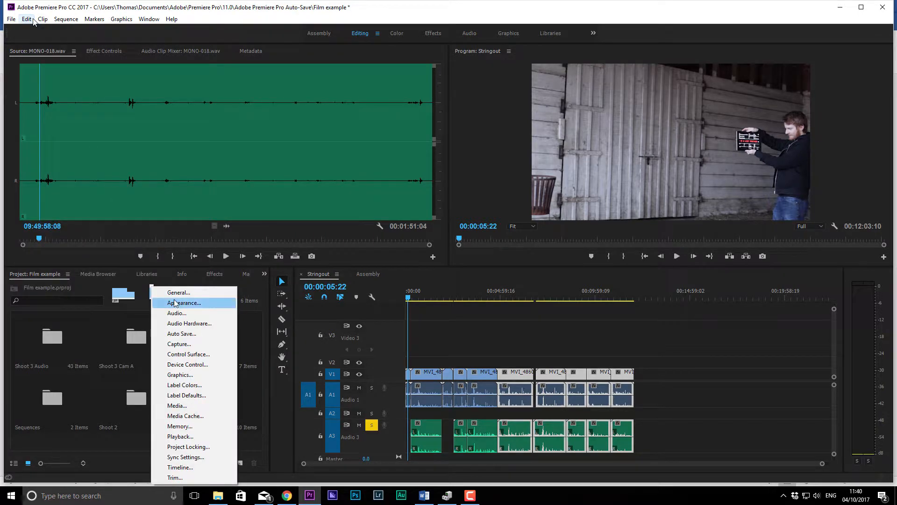
click(177, 293)
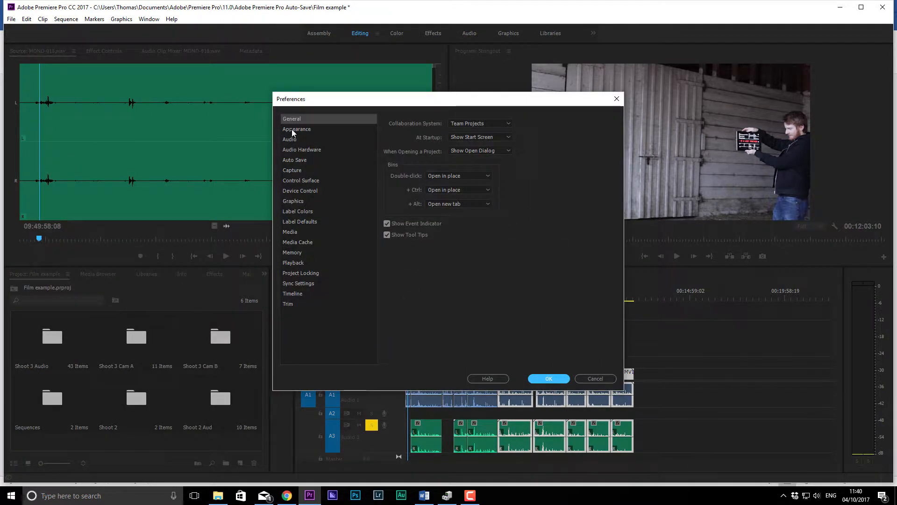
click(292, 129)
drag(393, 131, 358, 148)
drag(525, 210, 594, 217)
drag(529, 250, 677, 266)
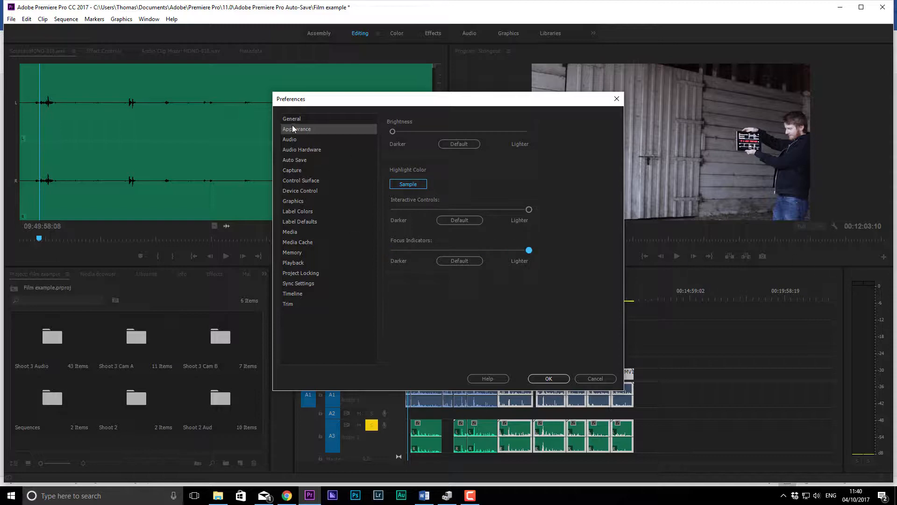
Step: Review the Audio preferences and the device class, default input and default output choices under Audio Hardware
click(293, 140)
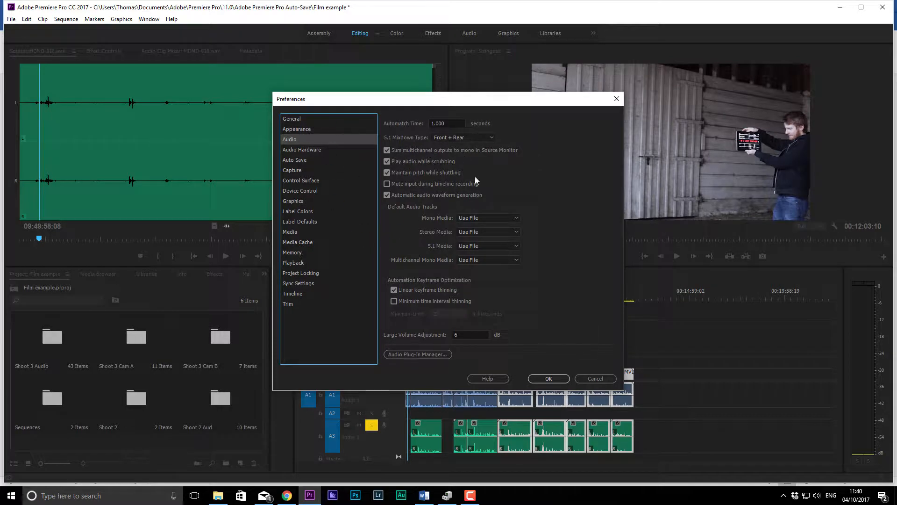
click(311, 152)
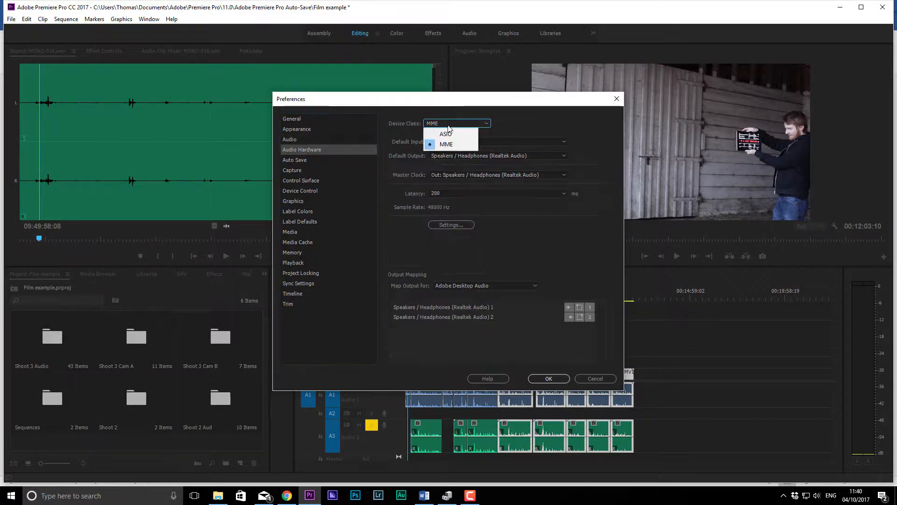
click(486, 134)
click(497, 142)
click(463, 158)
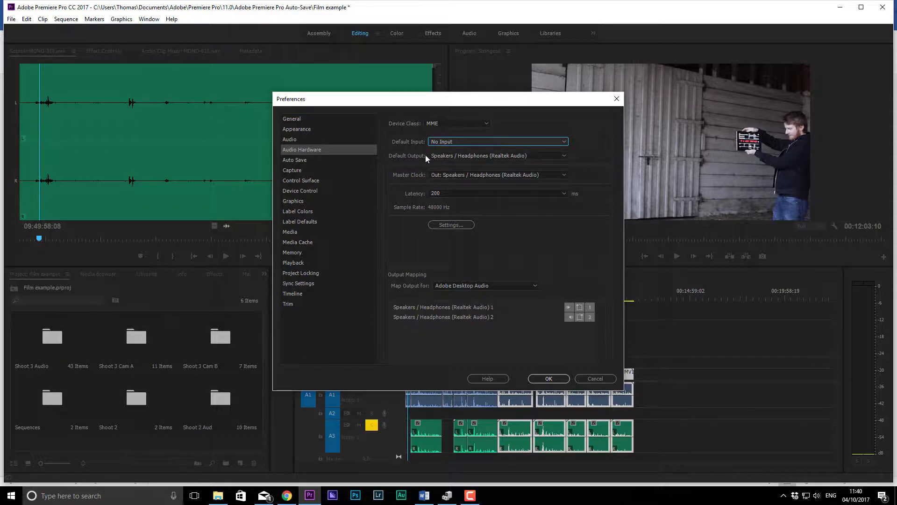
Step: Examine the automatic save interval and maximum project versions in the Auto Save preferences
click(293, 160)
drag(467, 147, 445, 148)
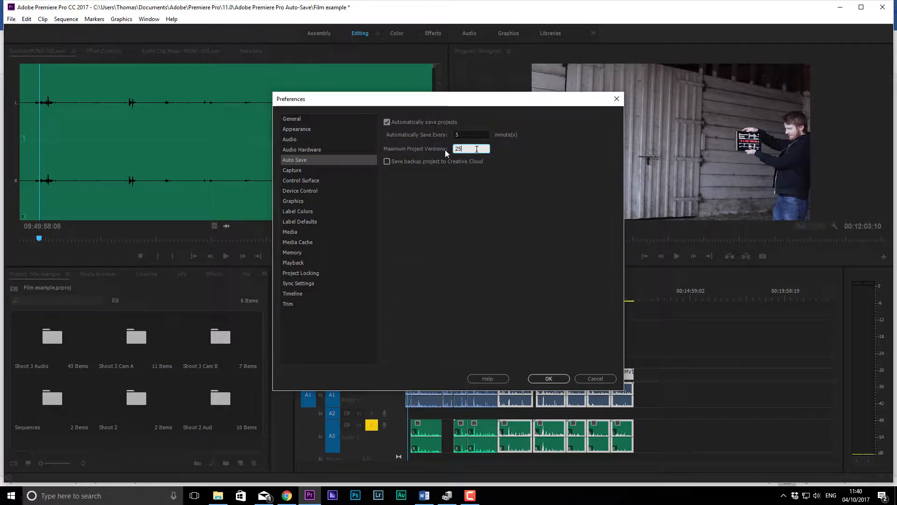
click(466, 134)
click(468, 154)
click(474, 134)
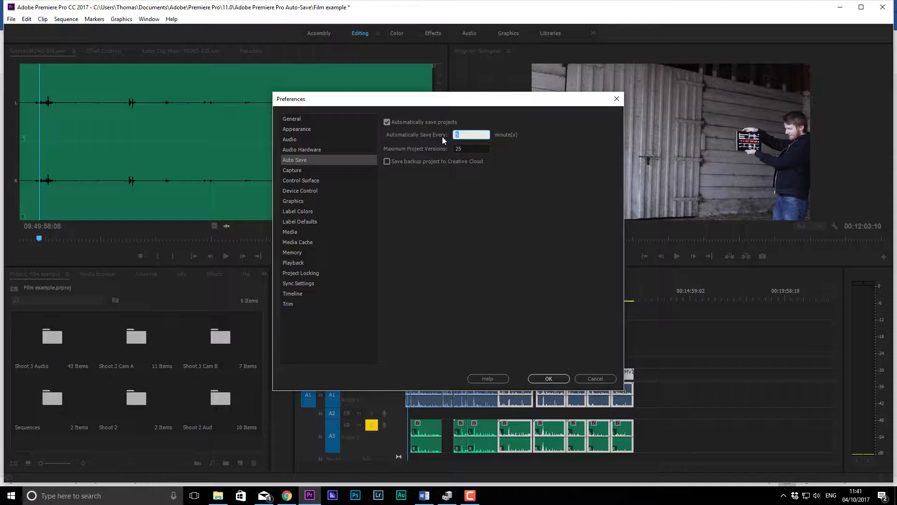
Step: Review the Auto Save, Capture, Control Surface, Device Control and Graphics preferences
click(299, 169)
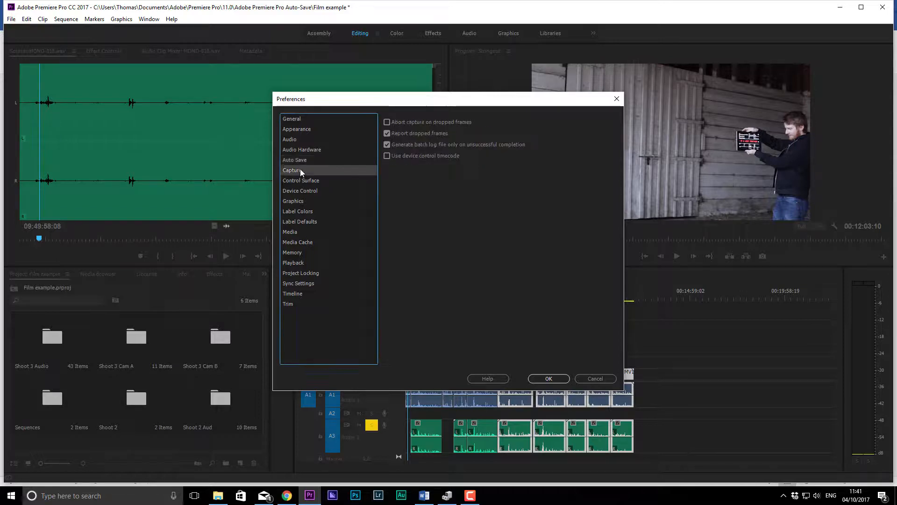
click(303, 160)
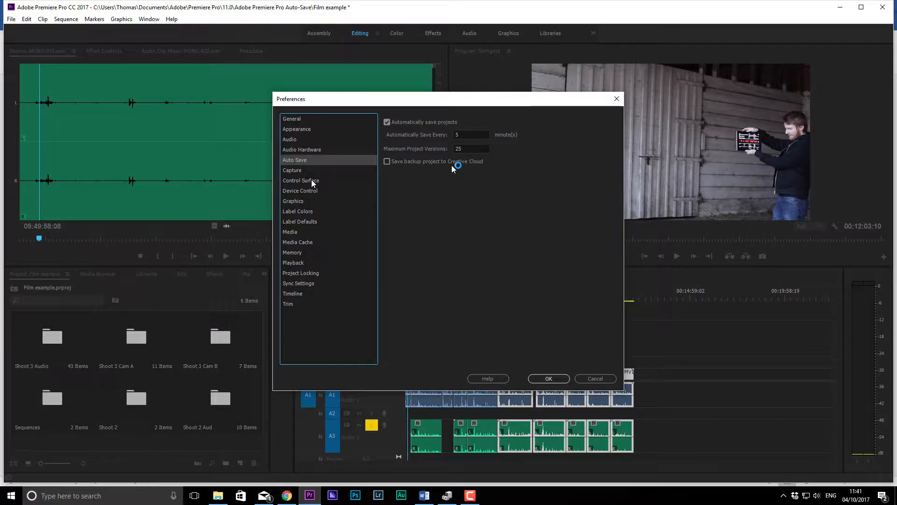
click(311, 179)
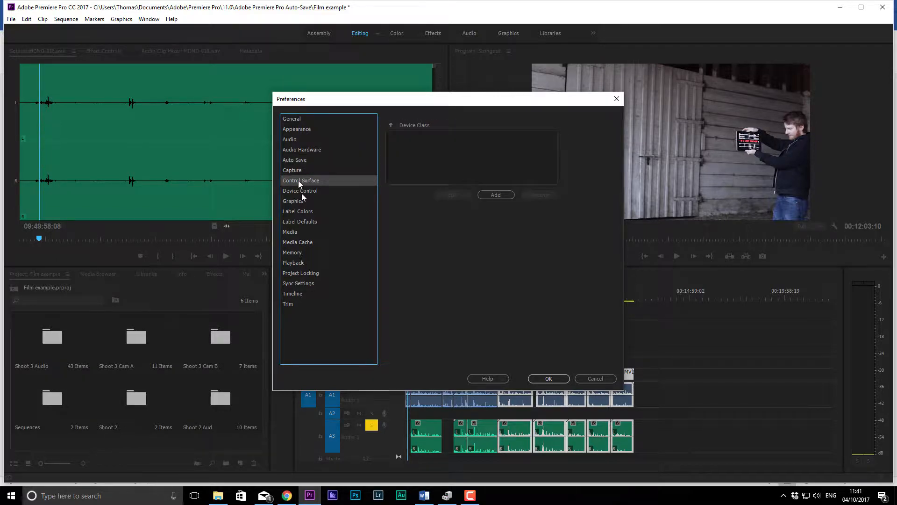
click(293, 173)
click(299, 182)
click(300, 186)
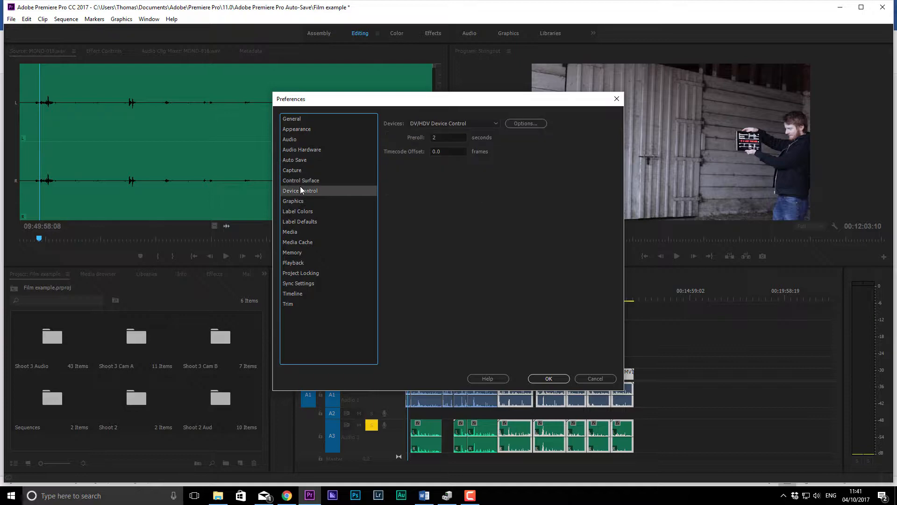
click(300, 202)
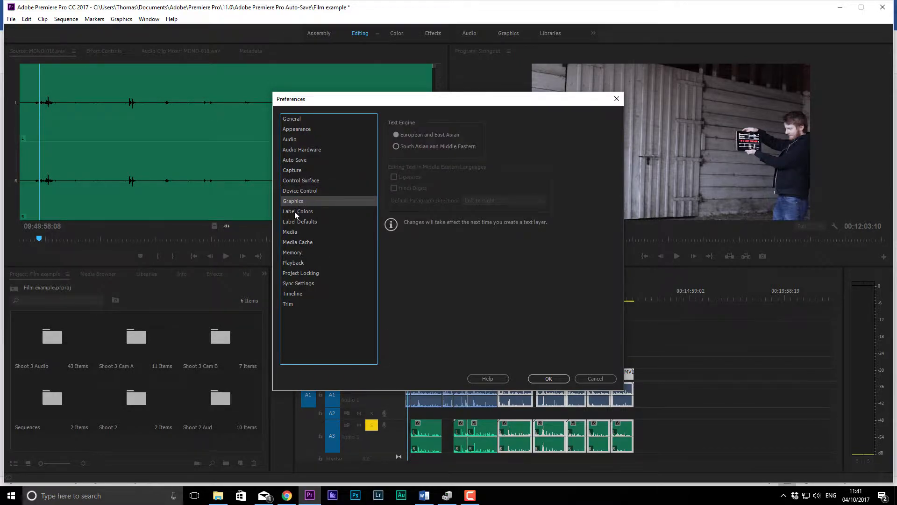
Step: Try a red swatch and the name Red for the Mango label color, discarding the swatch and restoring the name Mango
click(294, 212)
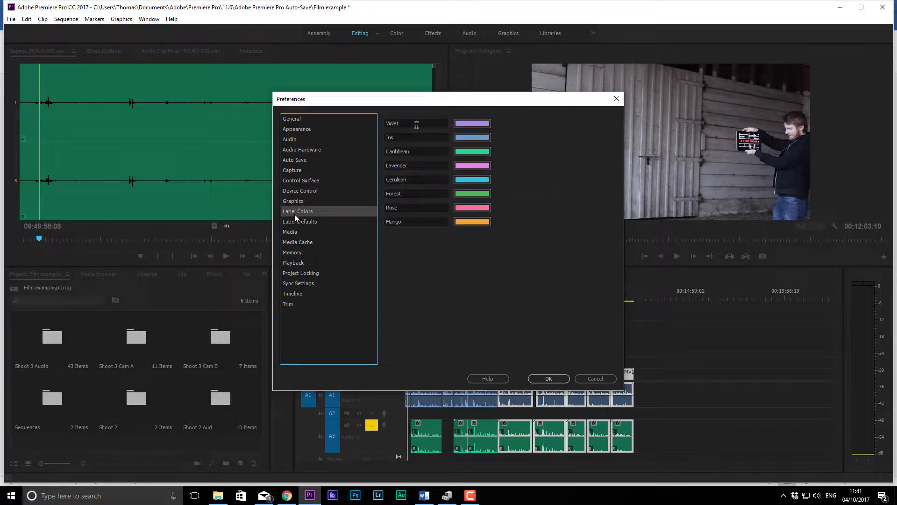
click(467, 128)
click(547, 210)
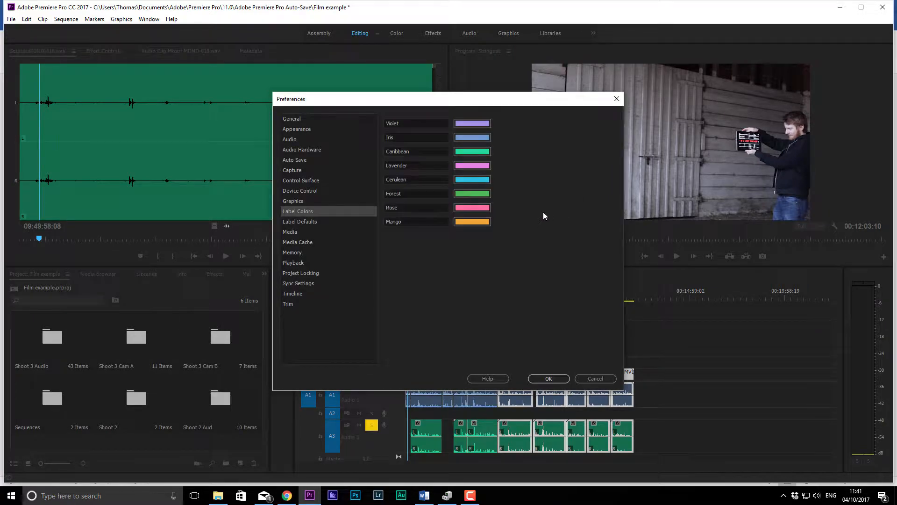
click(395, 220)
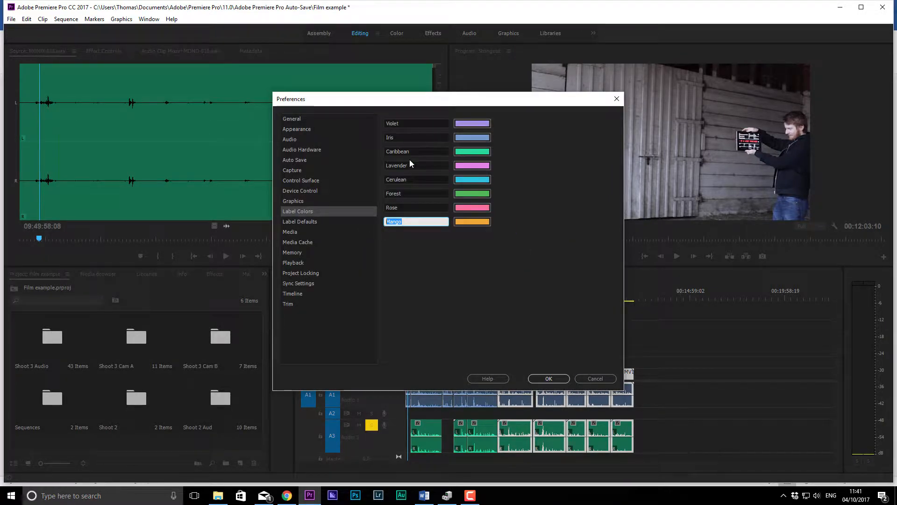
click(460, 223)
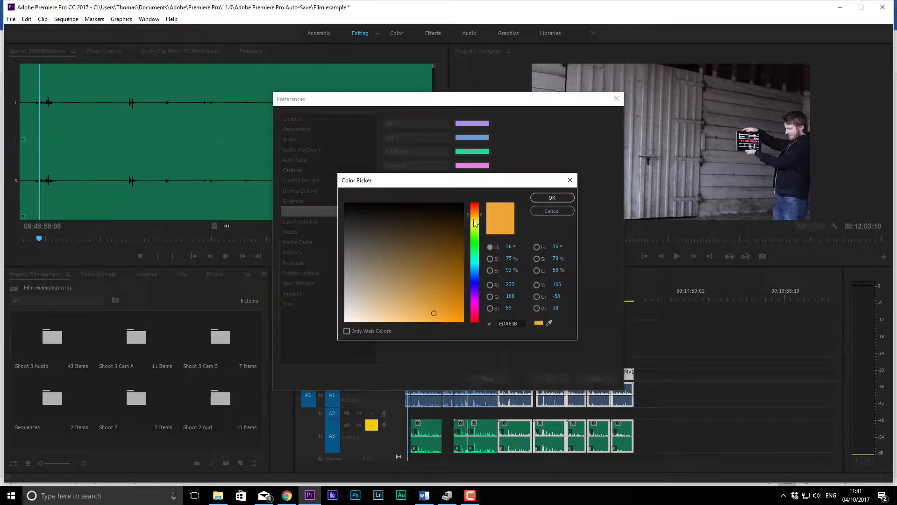
click(476, 213)
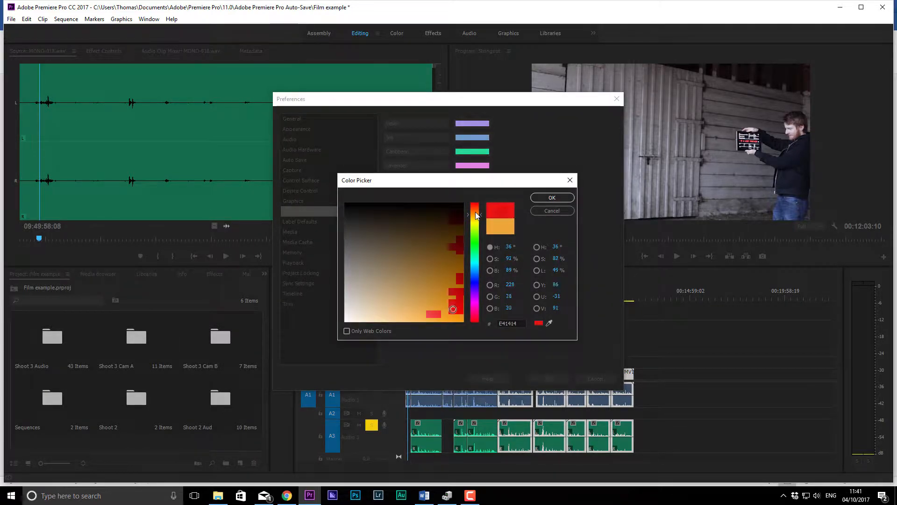
click(551, 210)
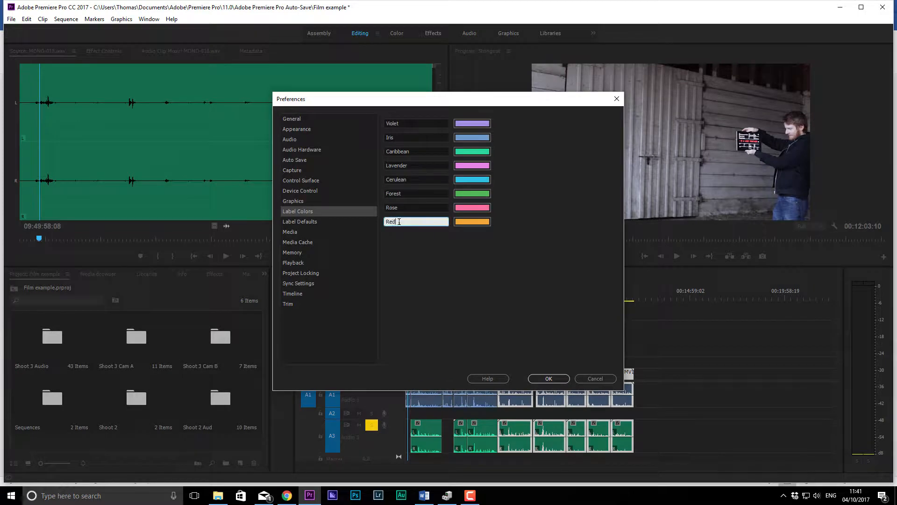
text(Mango)
Step: Try Rose as the default bin label color in Label Defaults and set it back to Mango
click(286, 223)
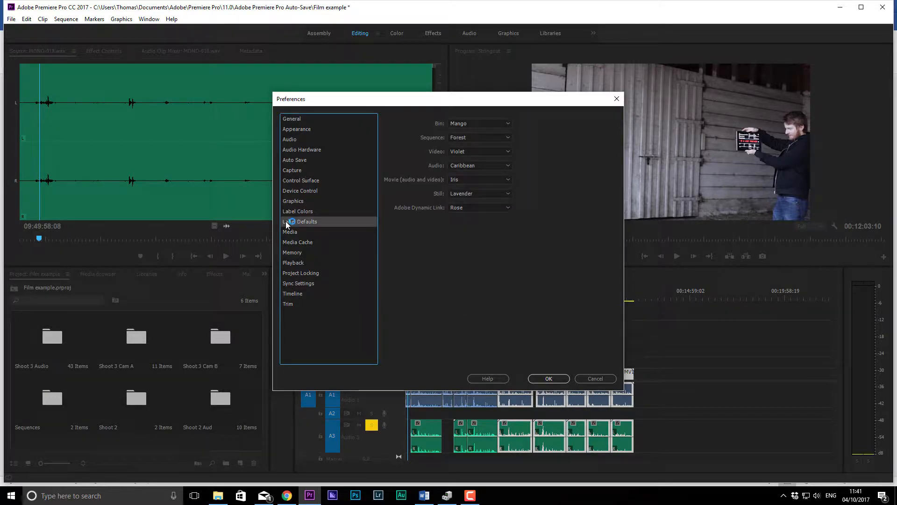
click(471, 126)
click(472, 124)
click(472, 124)
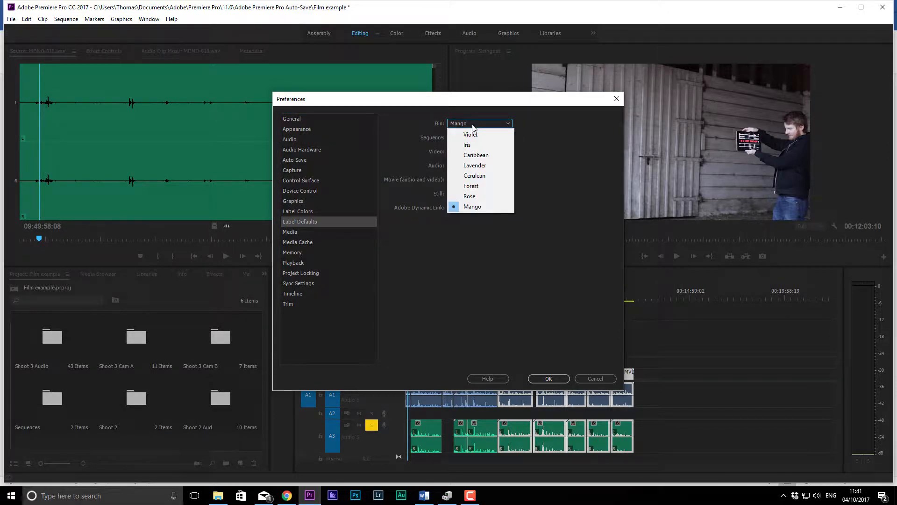
click(411, 158)
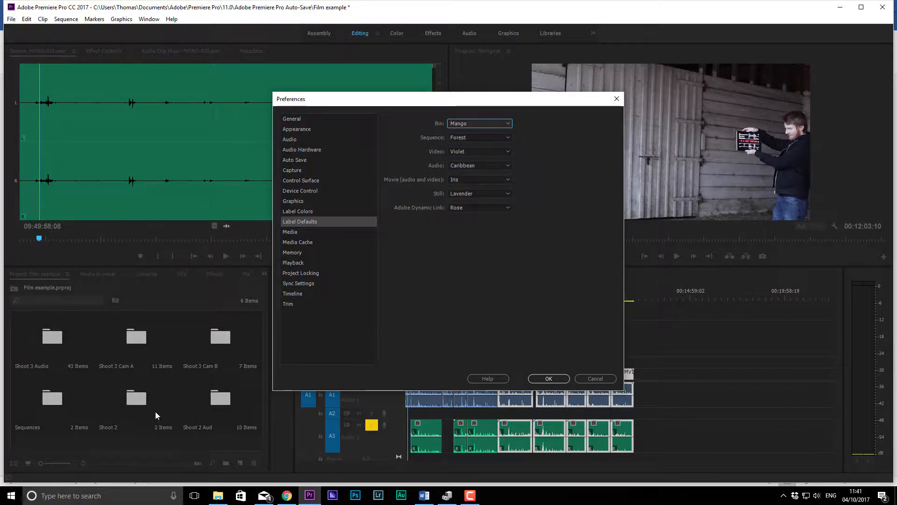
click(458, 130)
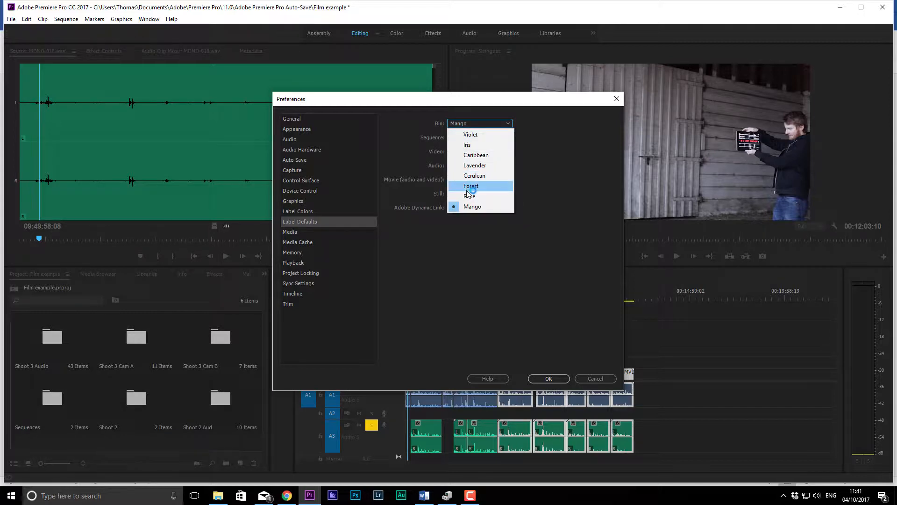
click(468, 187)
click(471, 125)
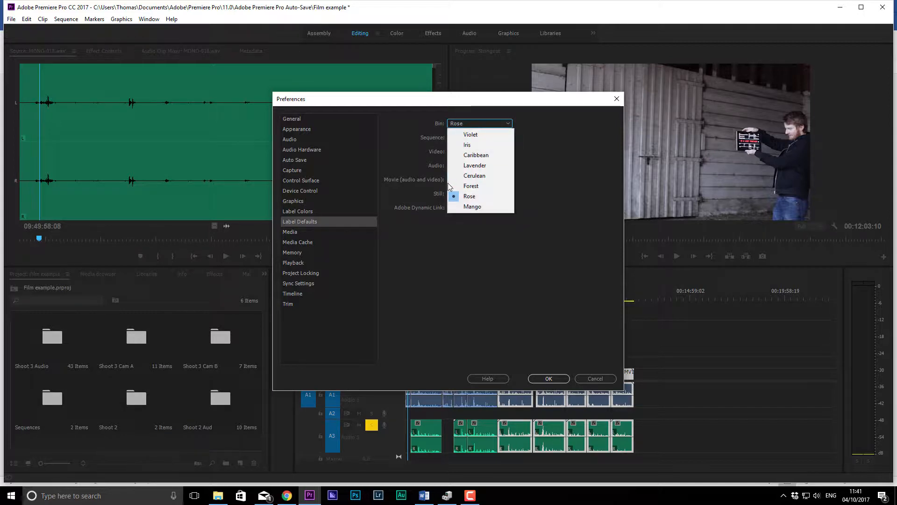
click(462, 210)
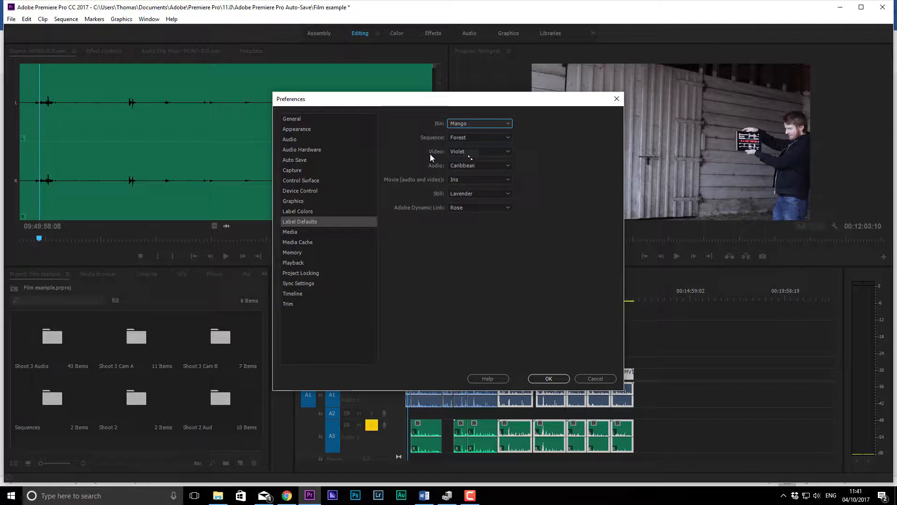
Step: Examine the Indeterminate Media Timebase, Timecode and Frame Count choices in the Media preferences
click(306, 232)
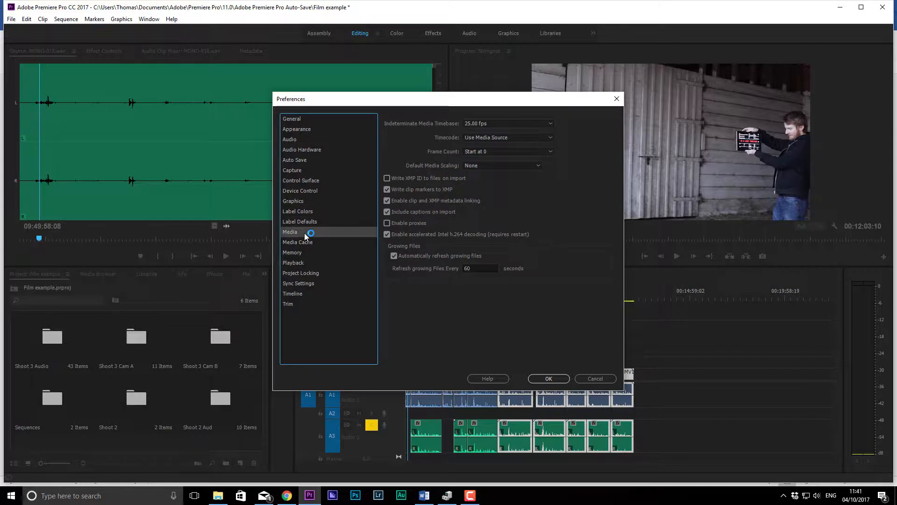
click(483, 123)
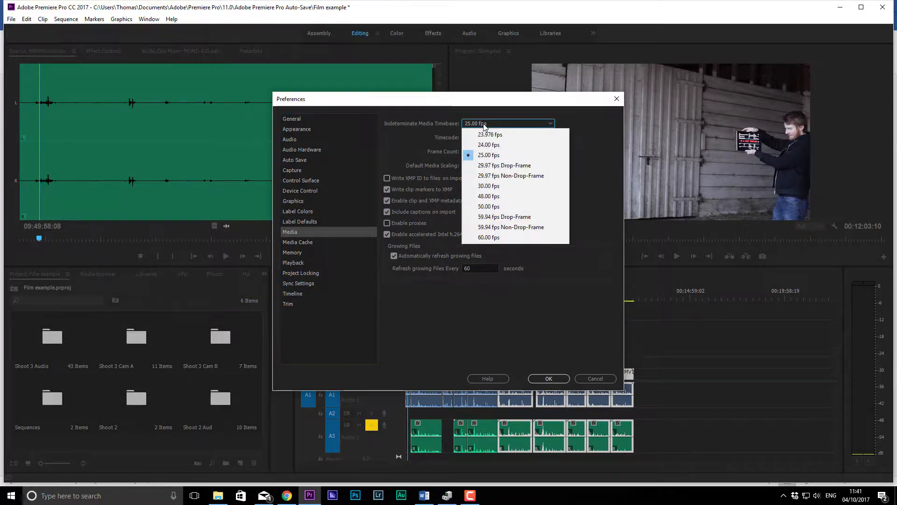
click(483, 124)
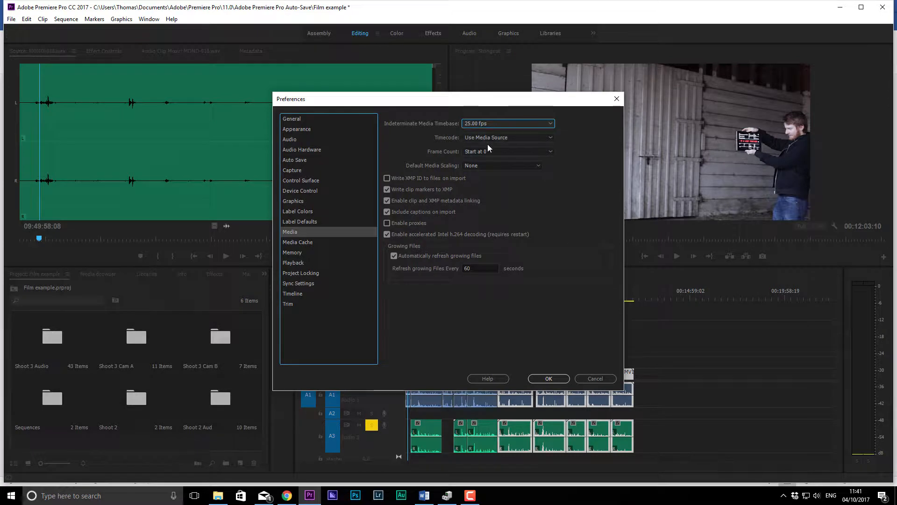
click(495, 138)
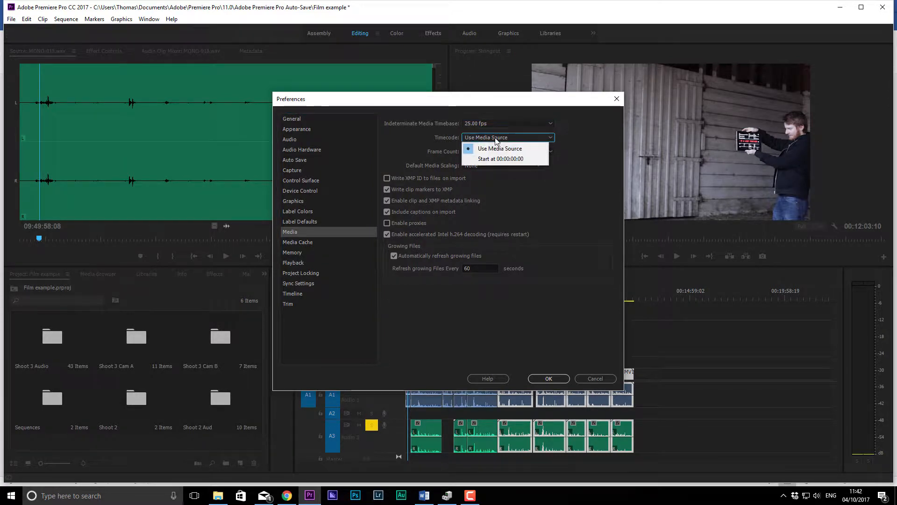
click(495, 138)
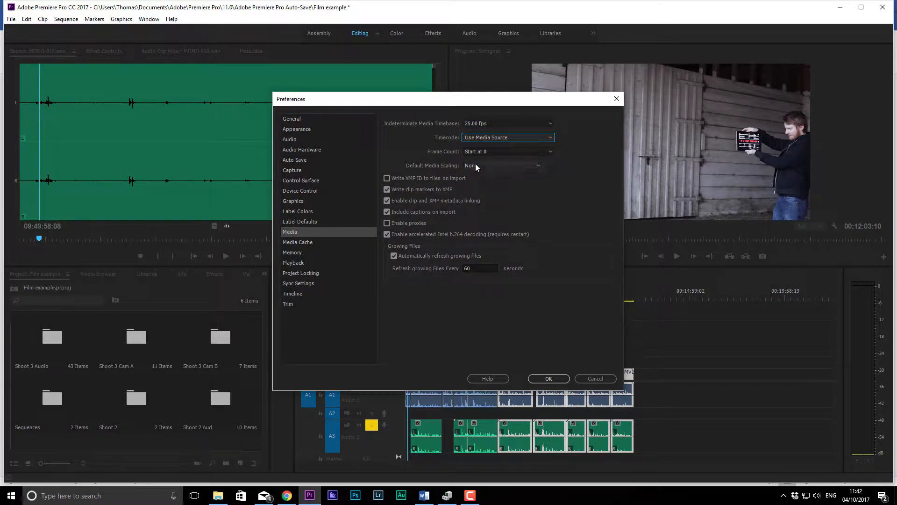
click(478, 151)
click(480, 152)
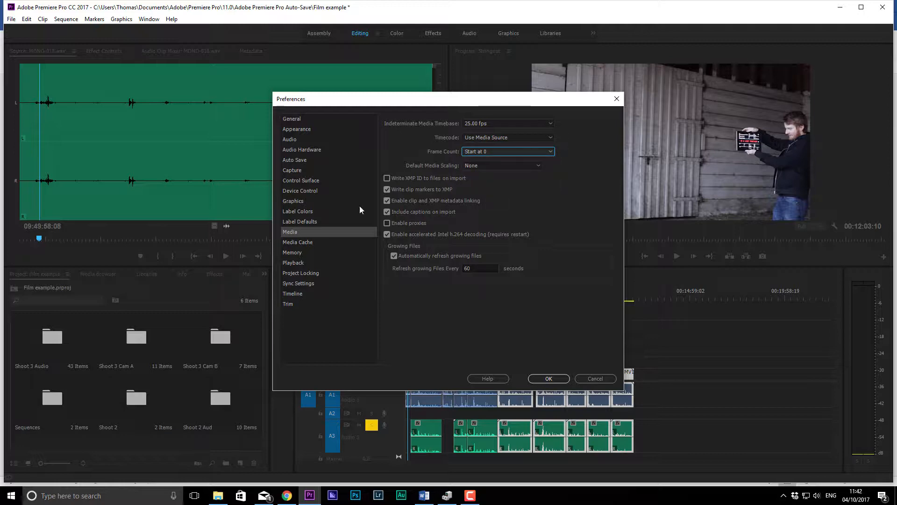
Step: Review the Media Cache preferences and the reserved RAM and rendering optimization options in the Memory preferences
click(315, 241)
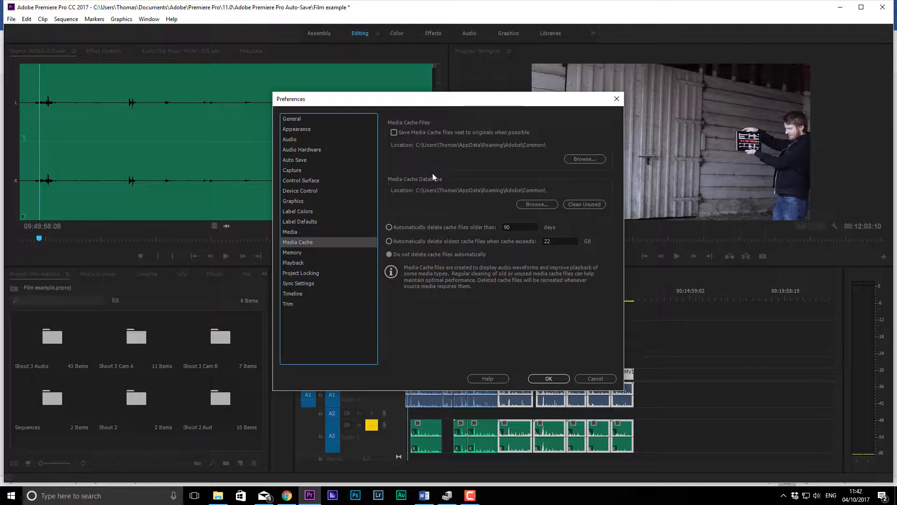
click(289, 253)
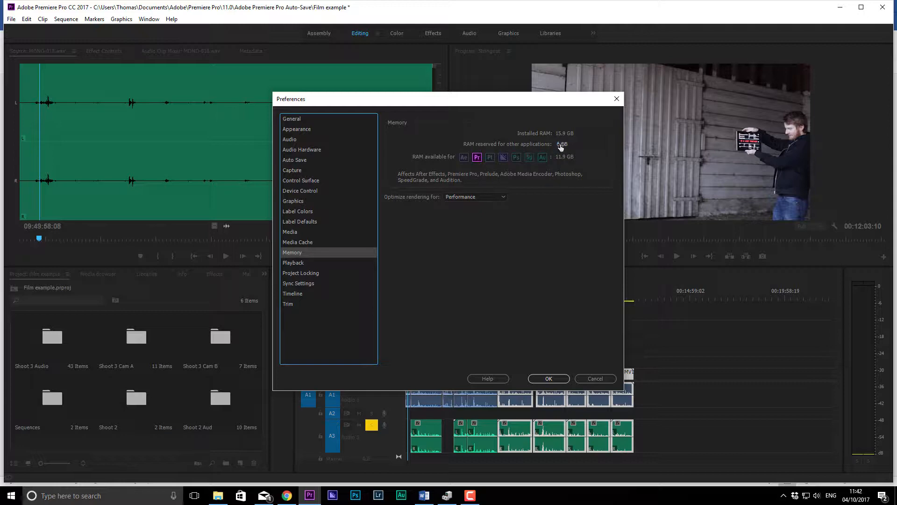
click(449, 197)
click(448, 195)
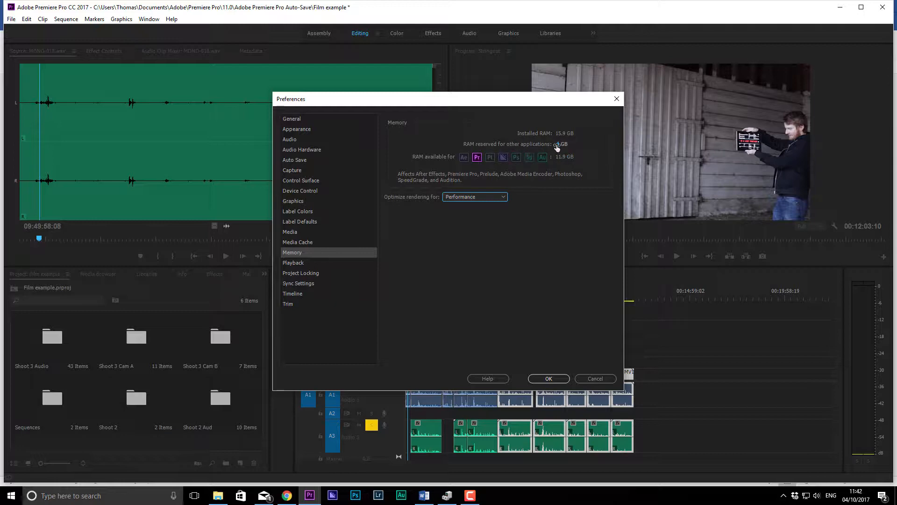
click(541, 170)
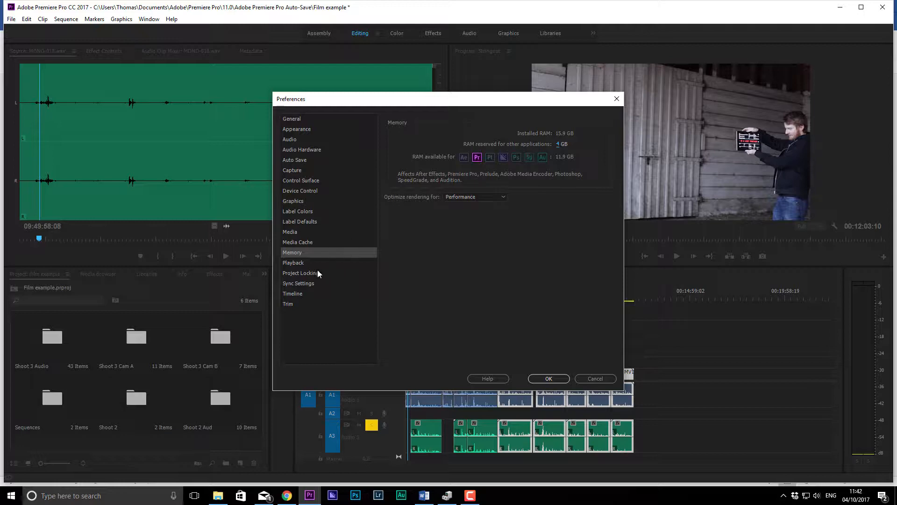
Step: Review the Playback, Project Locking and Sync Settings preferences
click(296, 264)
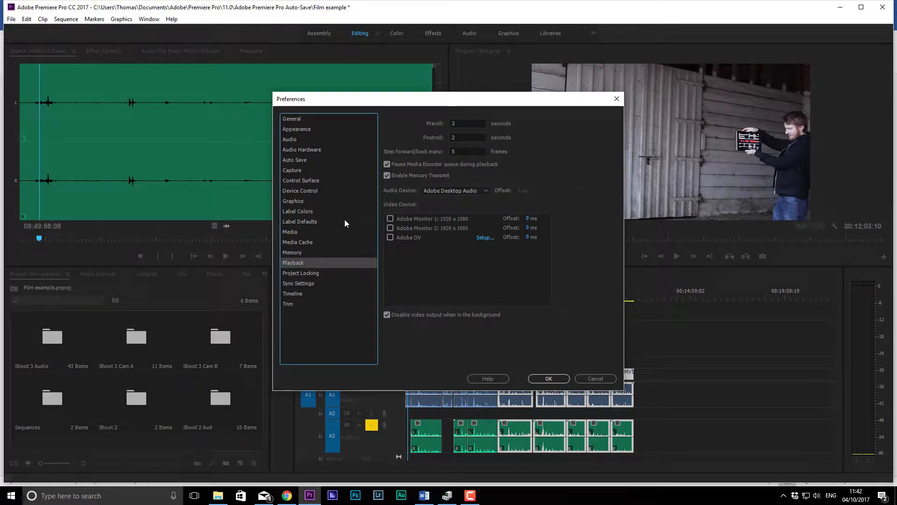
click(303, 273)
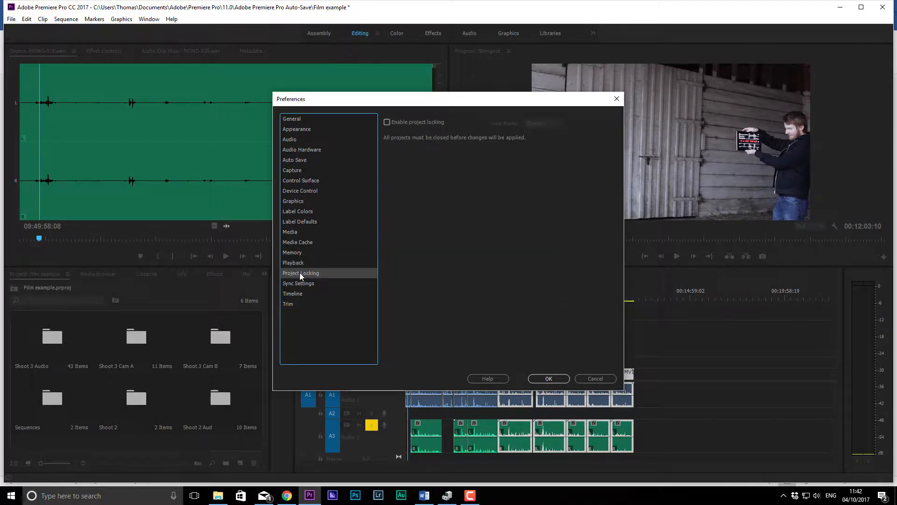
click(300, 282)
Step: Set Timeline Playback Auto-Scrolling to No Scroll in the Timeline preferences and accept the preferences
click(299, 293)
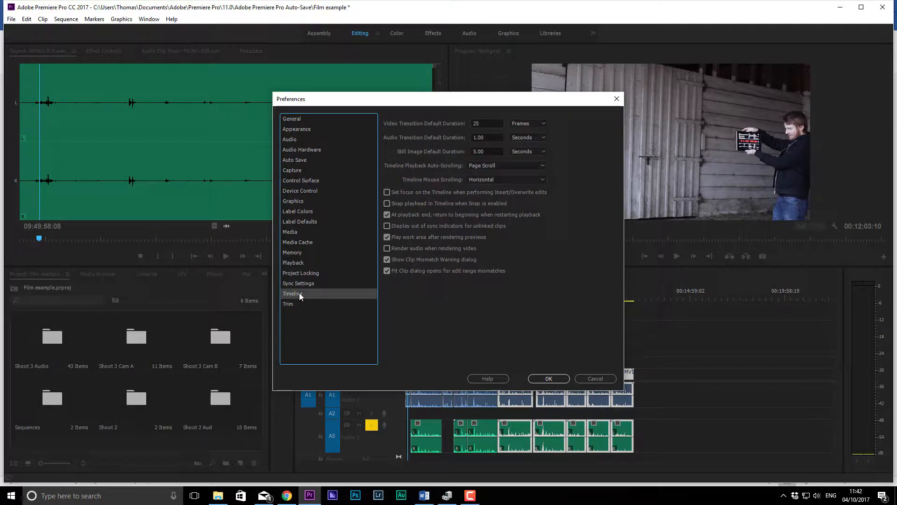
key(Up)
key(Down)
click(498, 165)
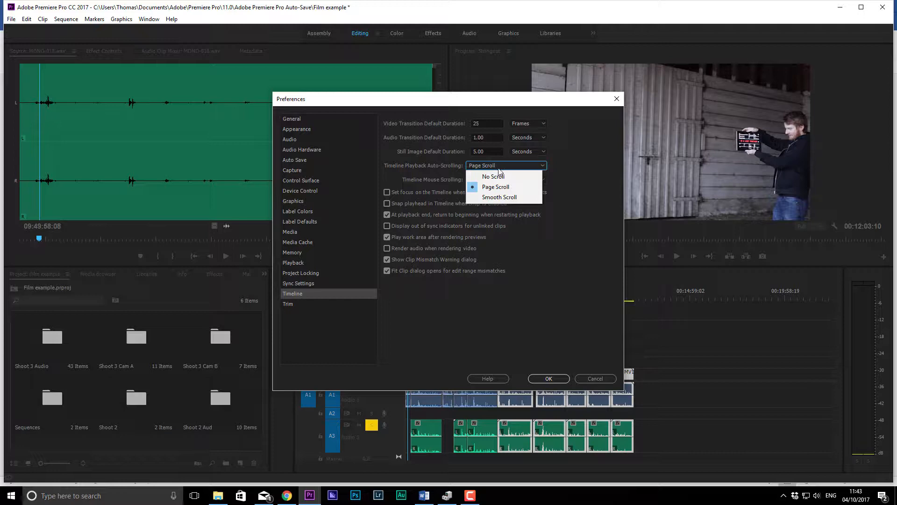
click(498, 186)
click(495, 169)
click(498, 186)
click(494, 165)
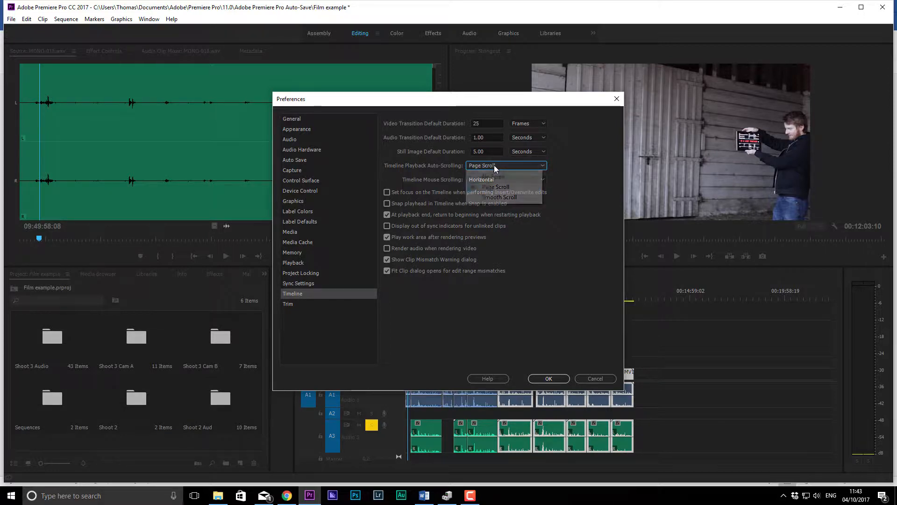
click(491, 176)
click(556, 379)
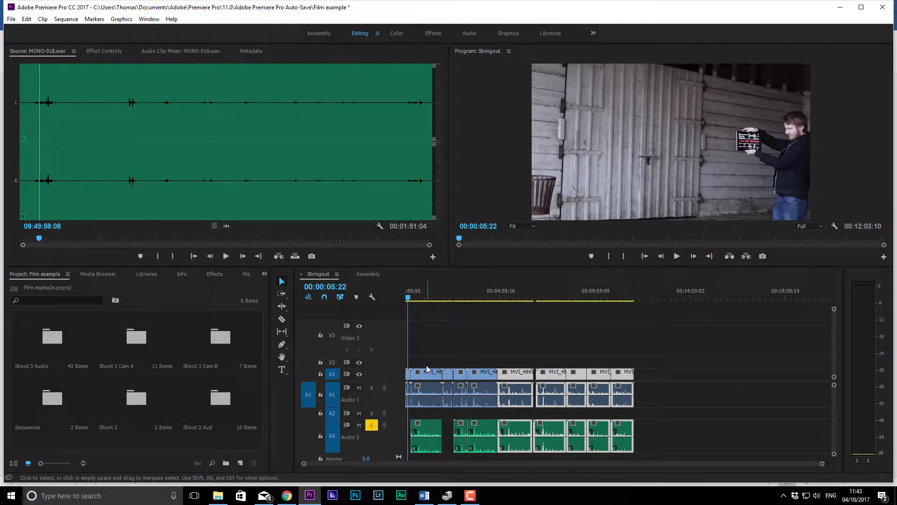
Step: Play the Stringout sequence from within the MVI_4851.MOV clip at a close timeline zoom to check the playback scrolling
scroll(427, 367, up, 4)
scroll(426, 365, up, 2)
scroll(556, 327, up, 3)
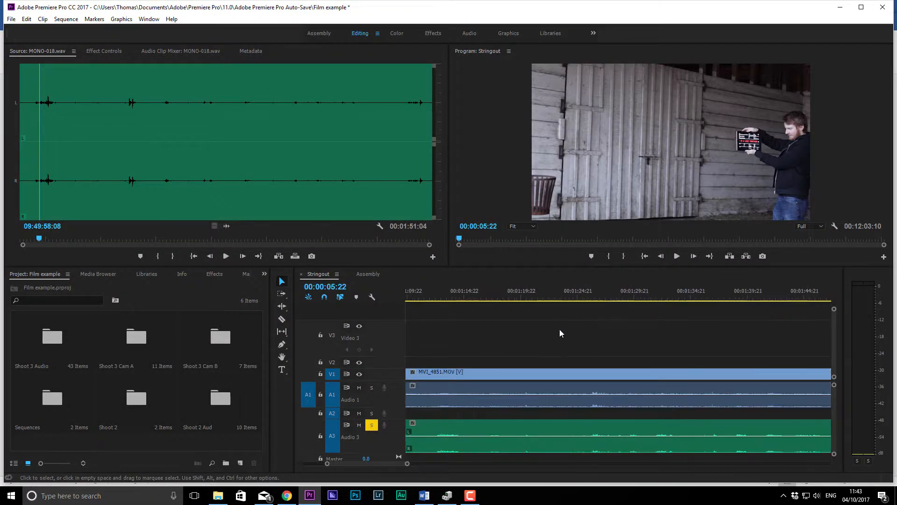
click(553, 294)
key(space)
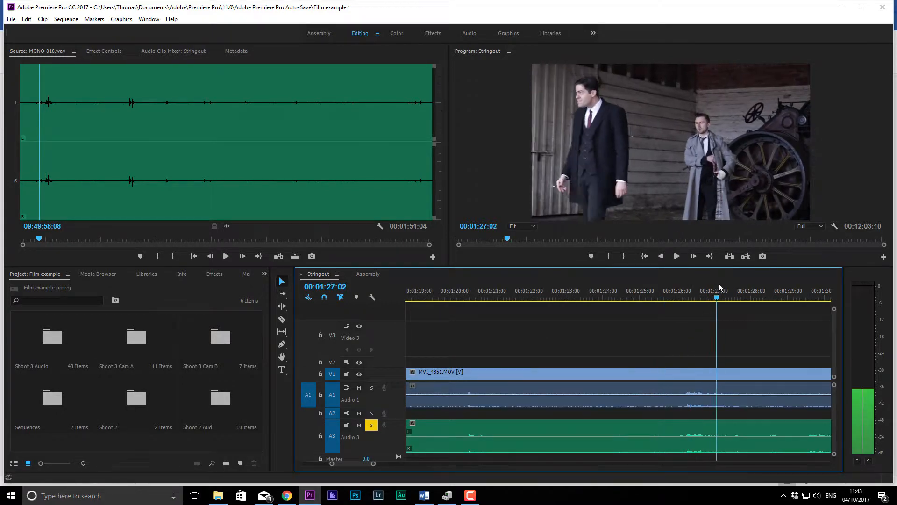
Step: Play the Stringout sequence past the end of the visible timeline range and reposition the playhead around 00:01:32:12
click(745, 291)
key(space)
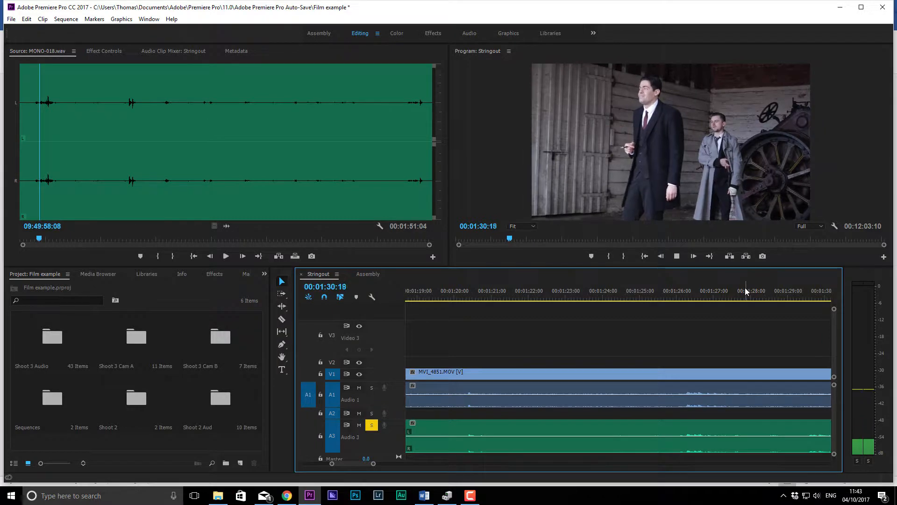
key(space)
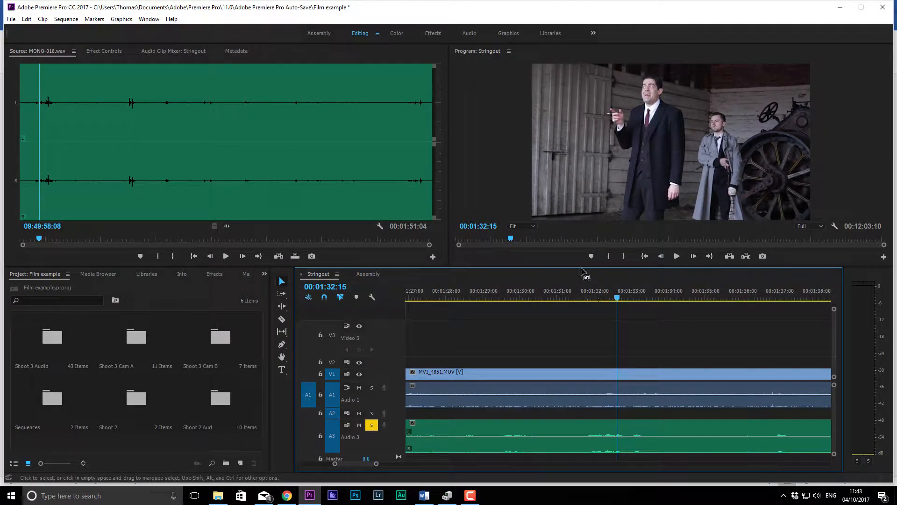
click(636, 293)
click(613, 294)
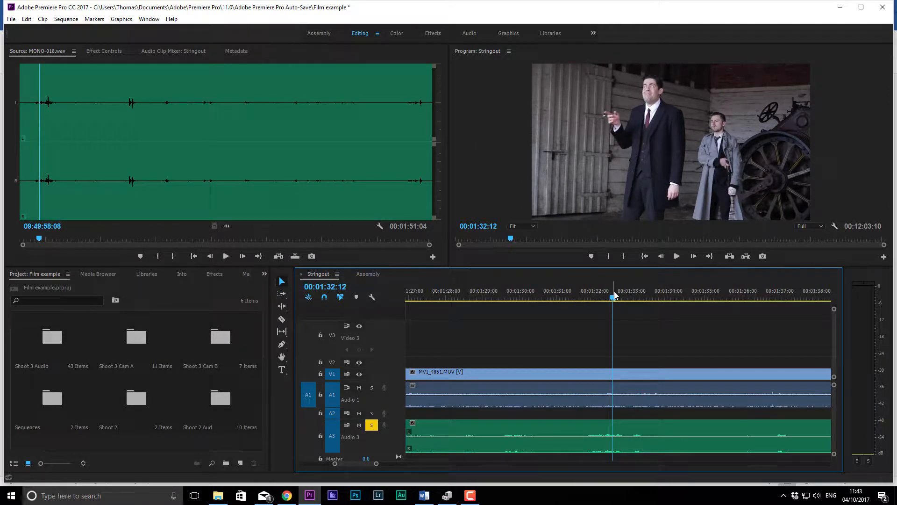
click(604, 293)
click(611, 293)
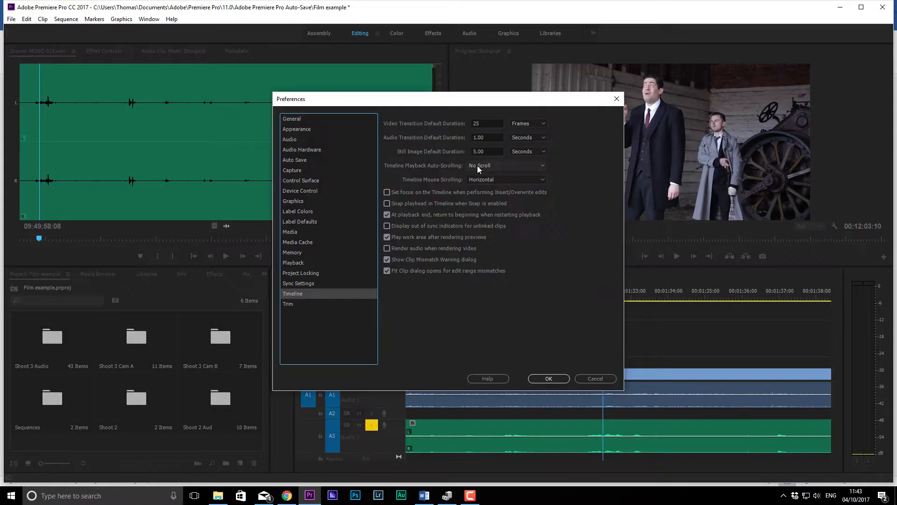
Step: Set Timeline Playback Auto-Scrolling to Page Scroll, accept the preferences, and play across the end of the visible timeline range to check it
click(478, 166)
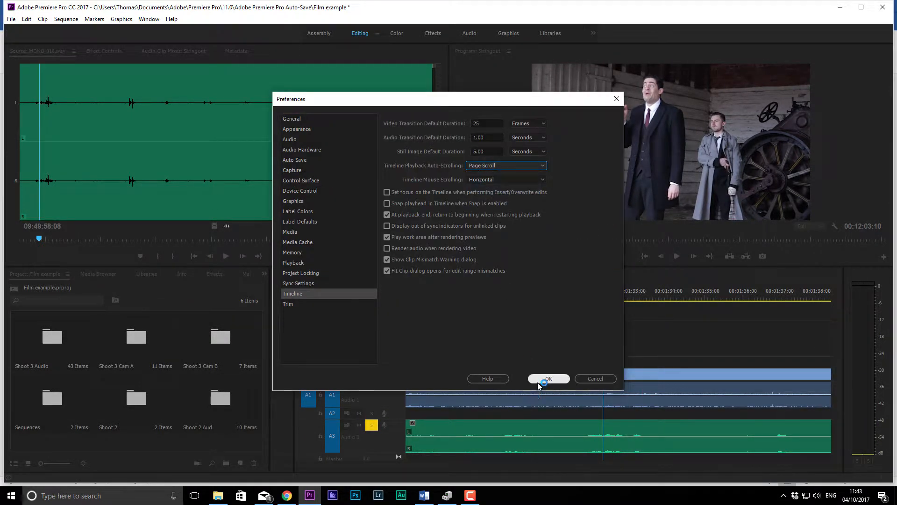
click(538, 379)
drag(634, 297, 809, 293)
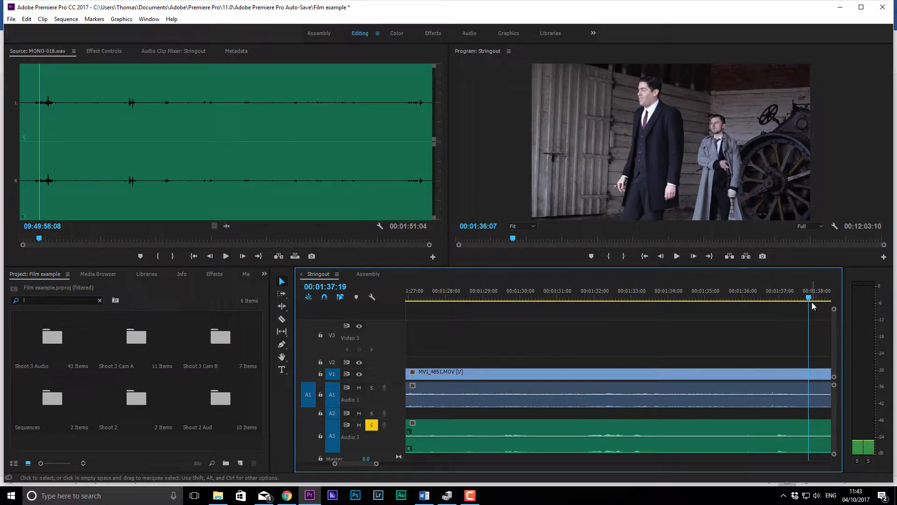
key(space)
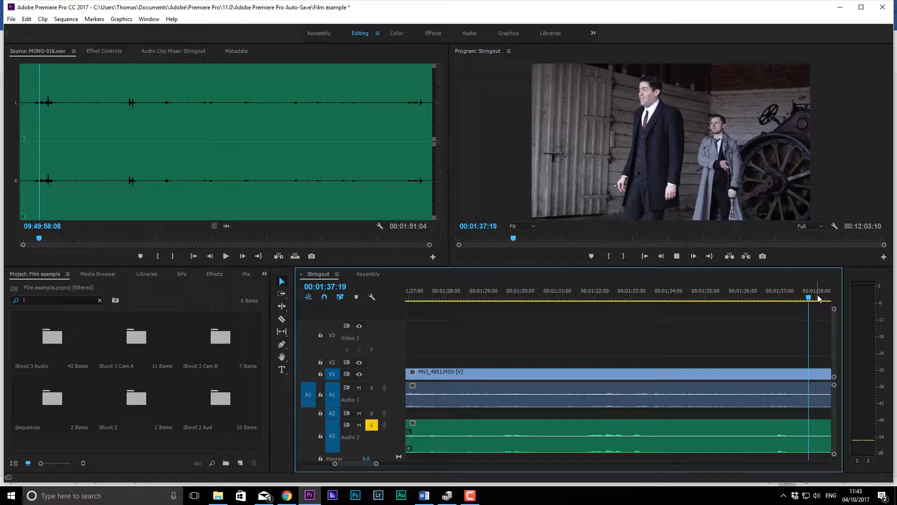
key(space)
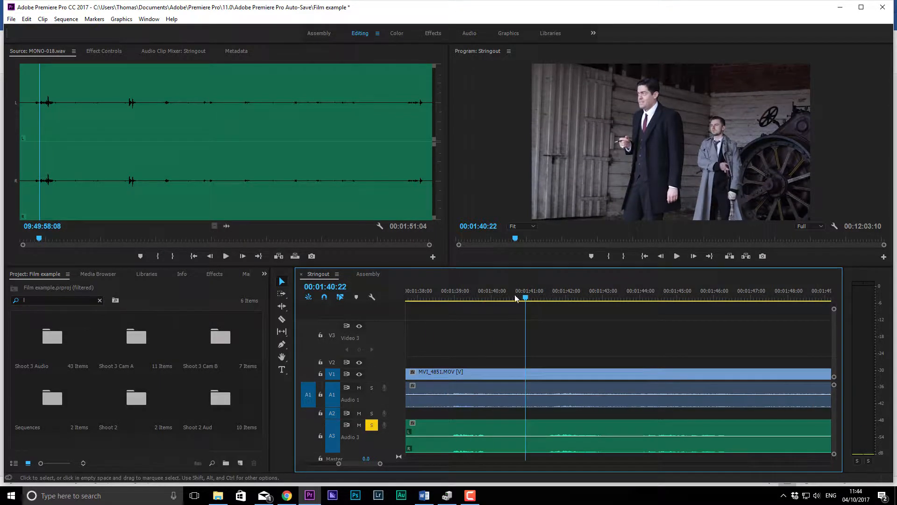
drag(516, 298, 820, 311)
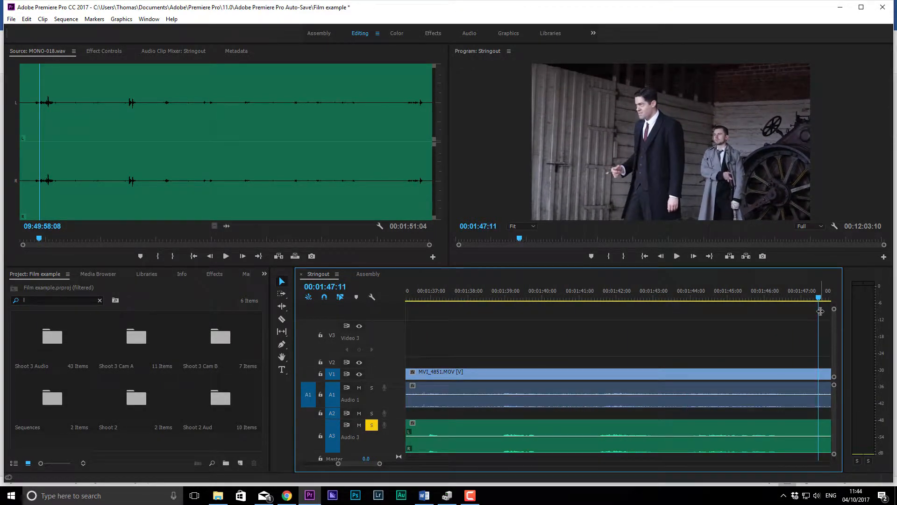
key(space)
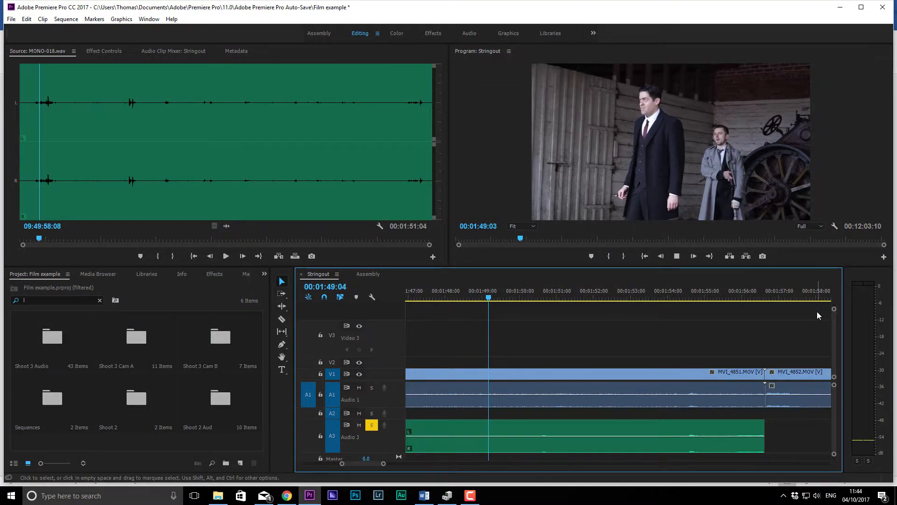
key(space)
Step: Open the Timeline preferences and set the Still Image Default Duration to 1 second
click(10, 21)
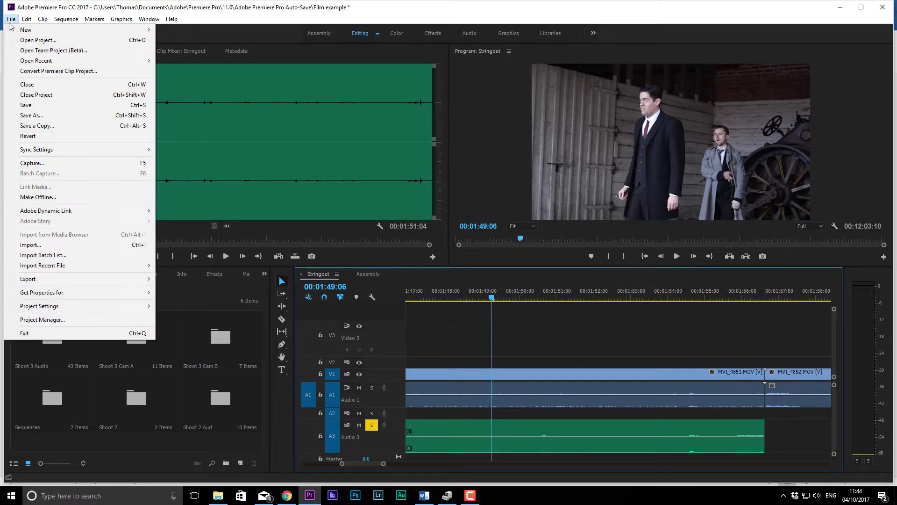
click(659, 320)
click(11, 20)
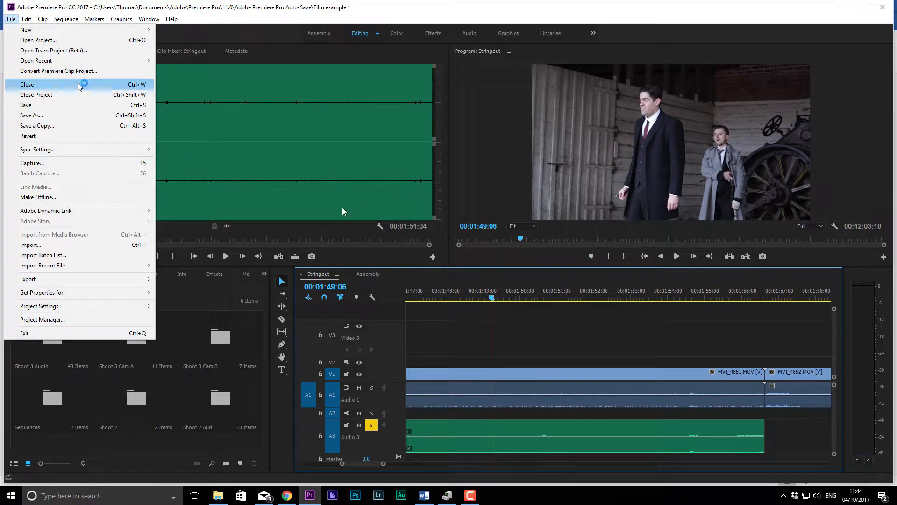
mouse_move(113, 310)
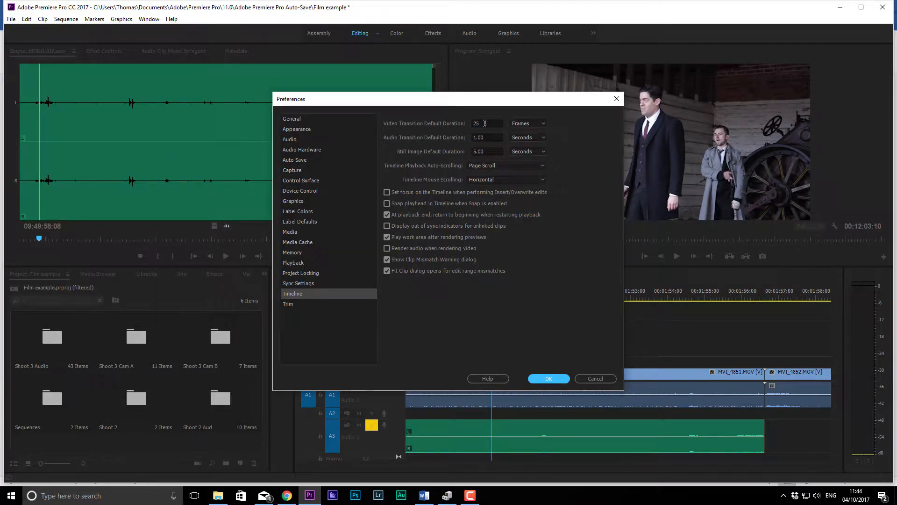
click(488, 151)
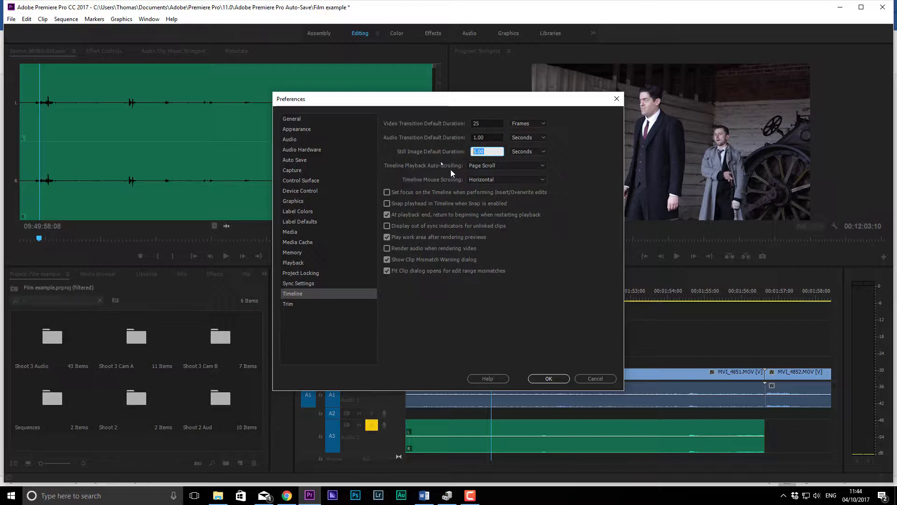
text(1)
click(519, 152)
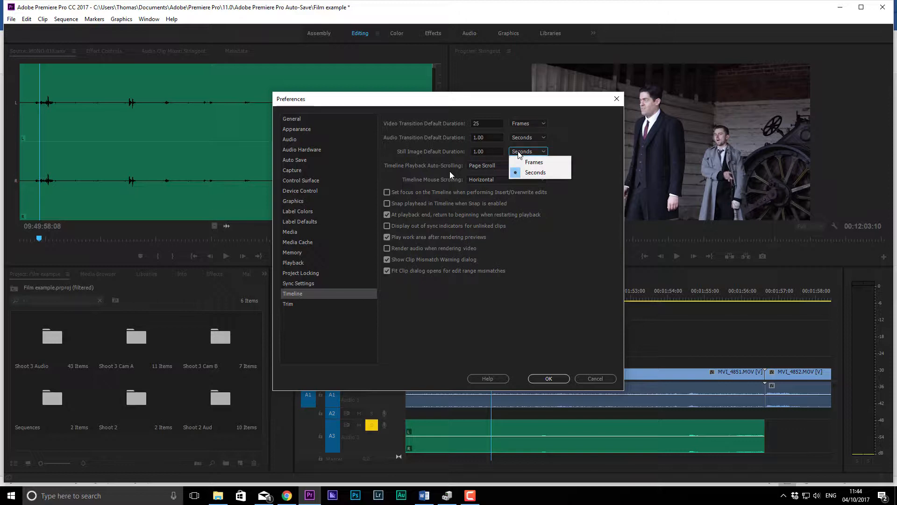
Step: Set the Still Image Default Duration to 5 seconds
click(483, 152)
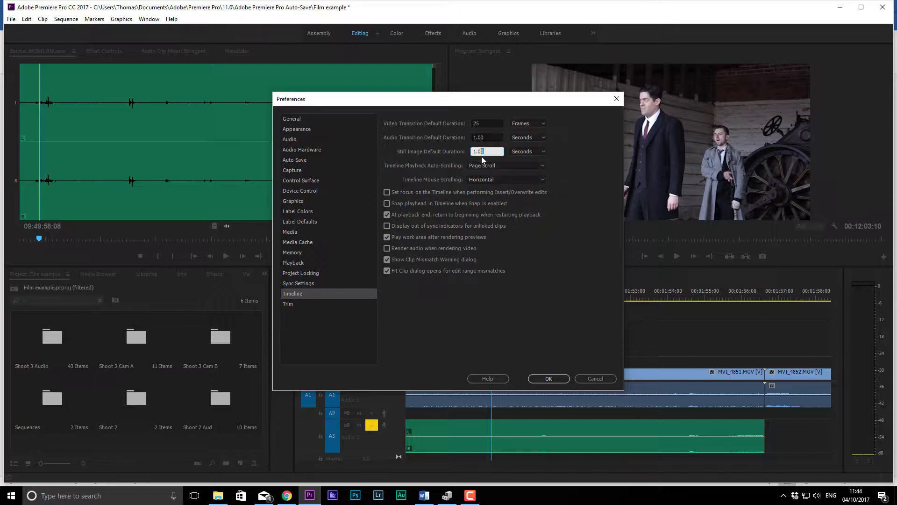
drag(481, 156, 416, 151)
text(5)
Step: Review the default video and audio transition durations and the General preferences, and accept the preferences
drag(492, 124, 470, 139)
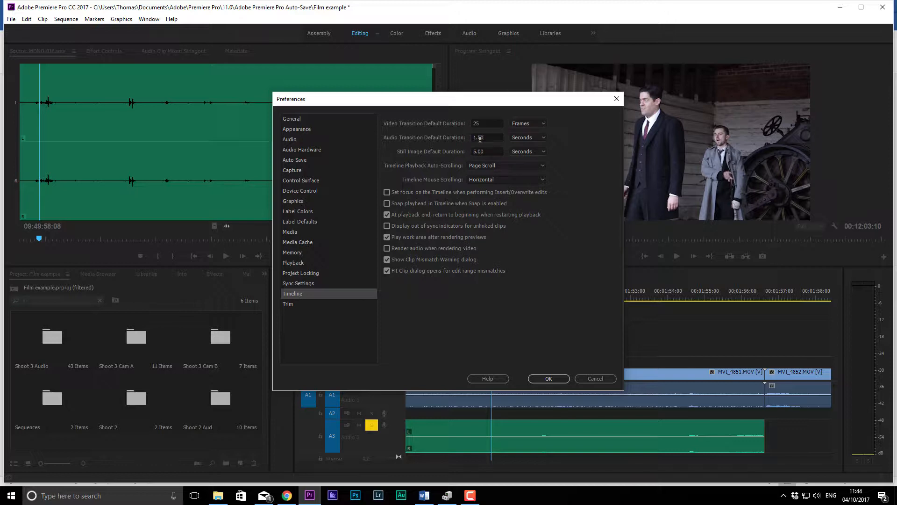
click(485, 137)
click(293, 125)
click(292, 119)
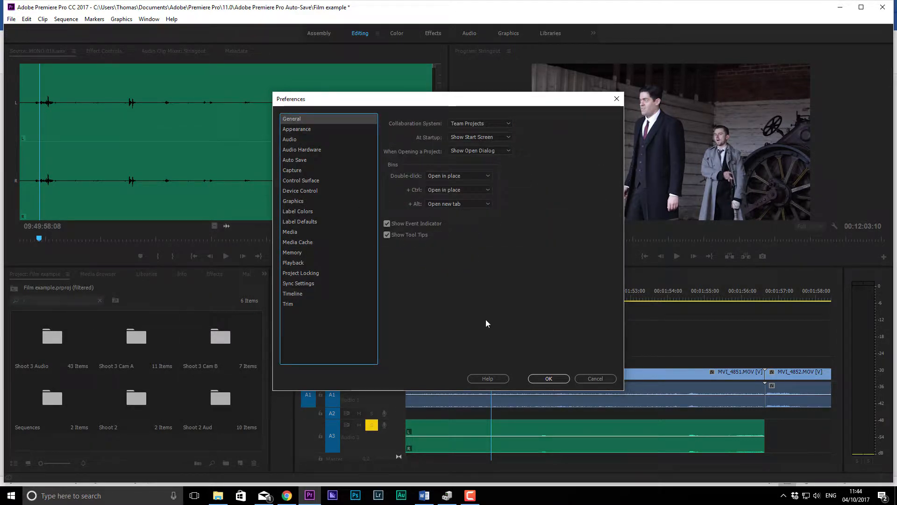
click(537, 378)
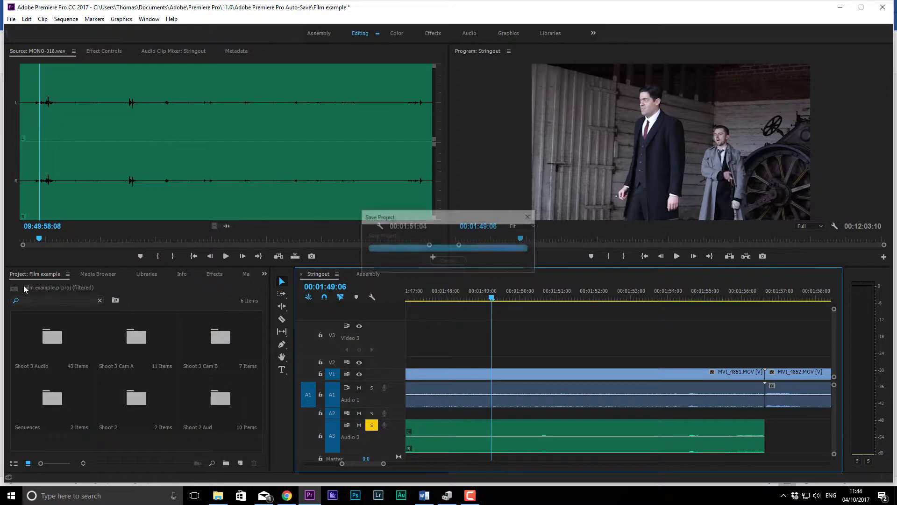
Step: Clear the search filter of the Film example project so all of its bins are listed
click(92, 276)
click(145, 274)
click(44, 275)
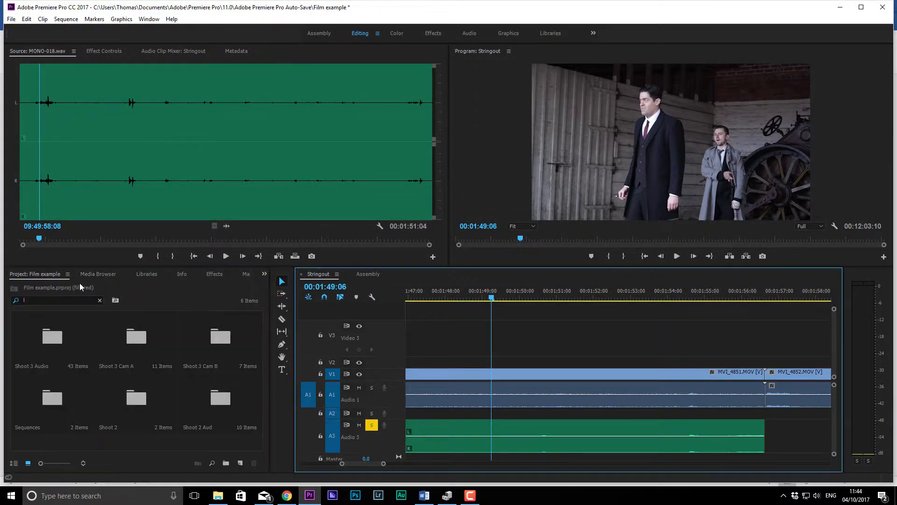
click(39, 301)
click(98, 300)
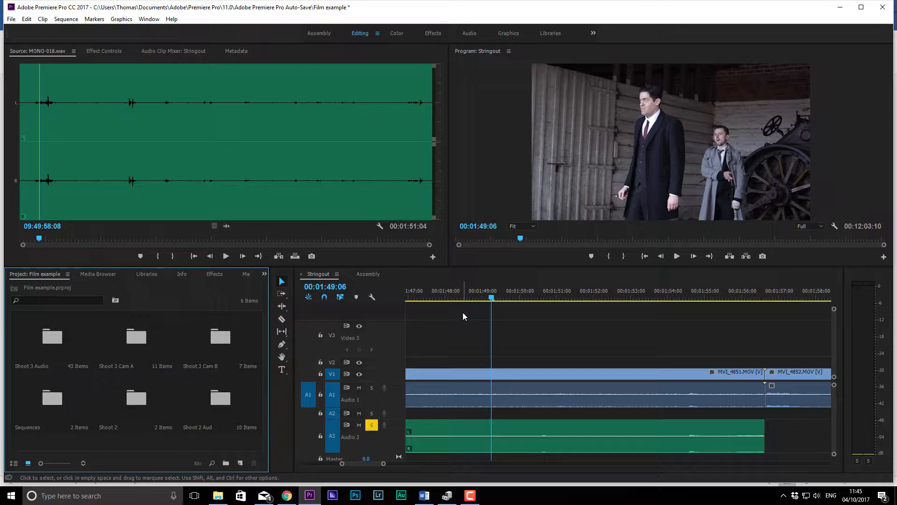
Step: Show several clips of the Stringout sequence in the timeline and move the playhead to 00:01:29:04 within MVI_4851.MOV
scroll(499, 433, down, 6)
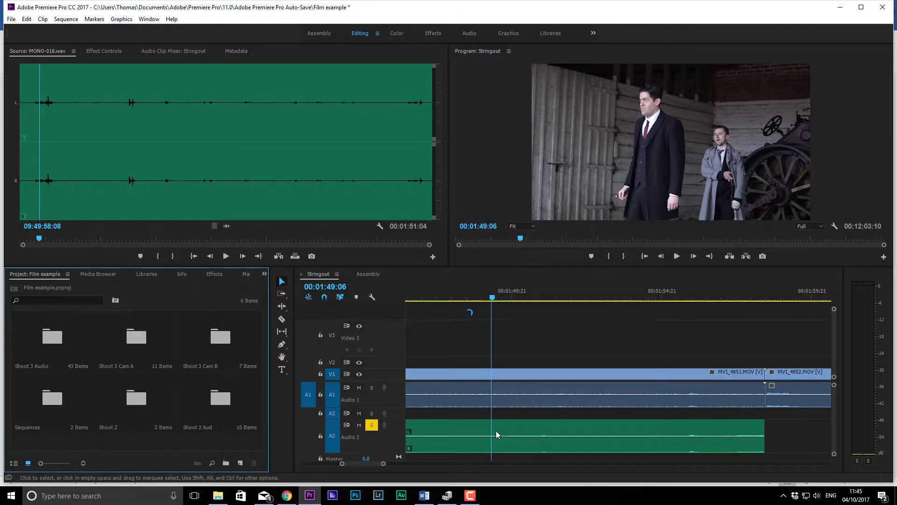
scroll(466, 427, down, 7)
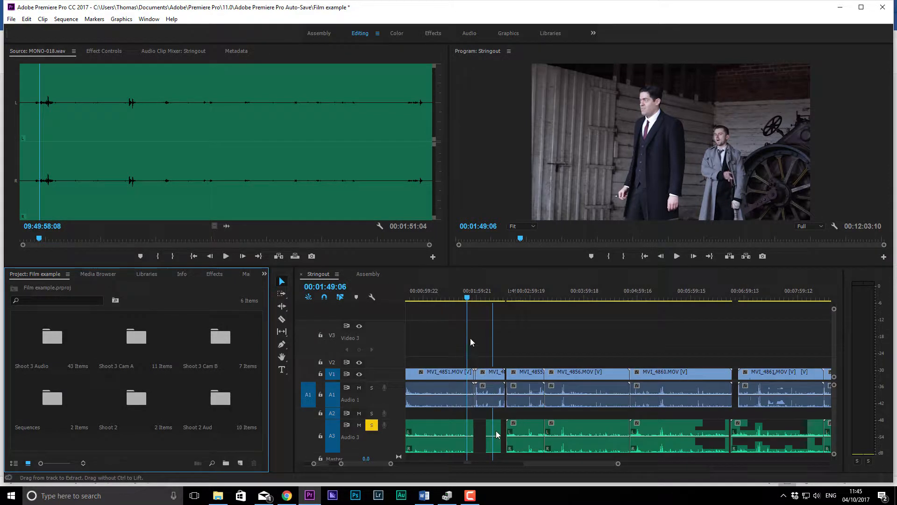
drag(467, 290, 156, 366)
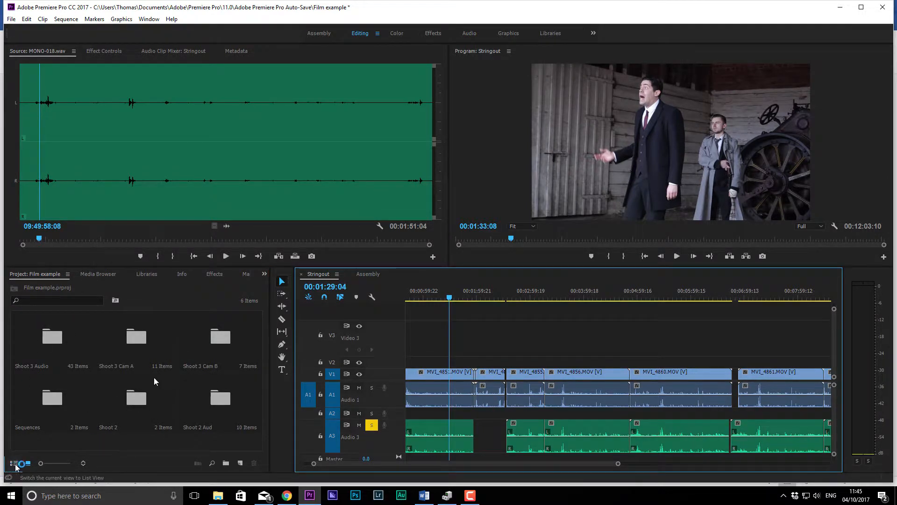
Step: Show the project in List View, collapse the Shoot 3 Cam A bin, and expand and collapse the Shoot 2 Aud bin
click(28, 464)
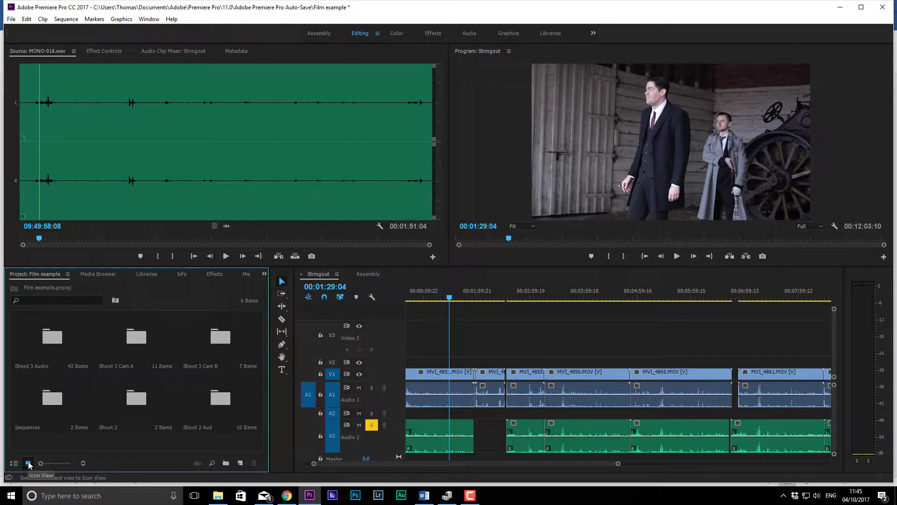
drag(41, 463, 19, 466)
click(14, 463)
scroll(60, 371, down, 1)
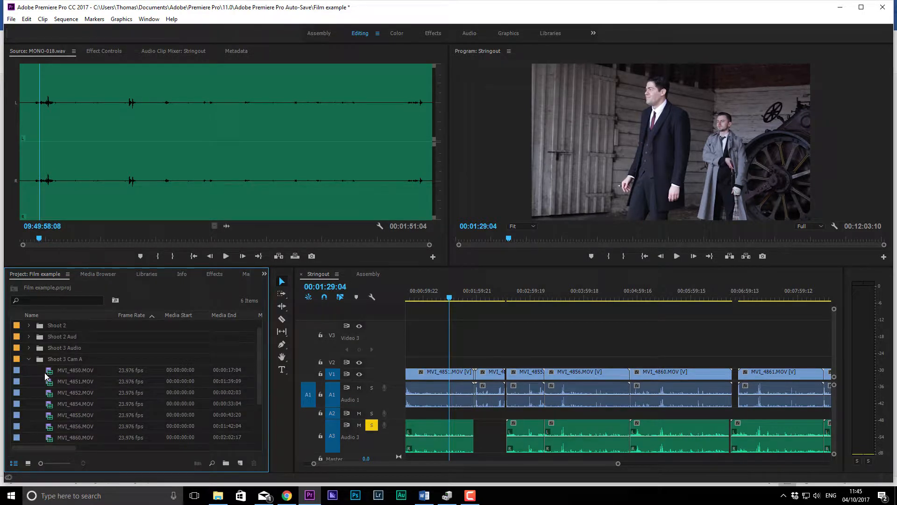
click(29, 359)
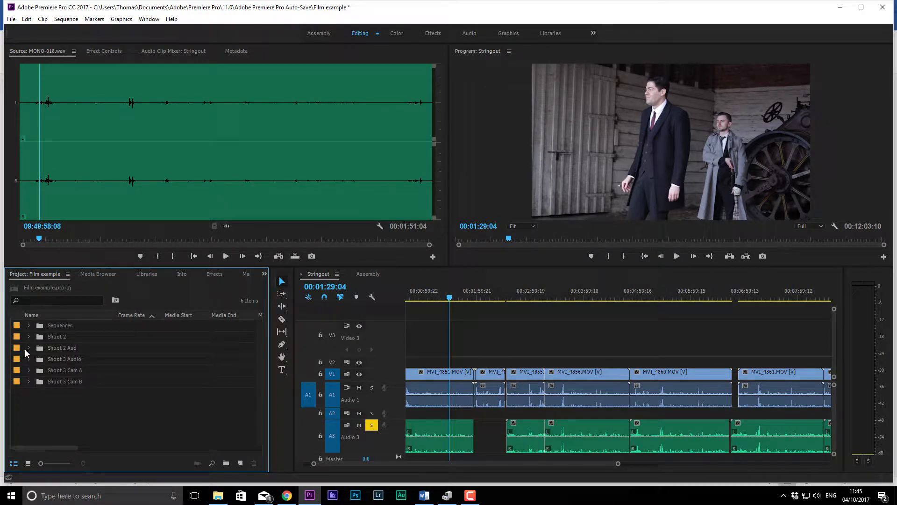
click(28, 347)
click(28, 348)
Step: Open the Shoot 3 Cam A bin in Icon View, select MVI_4851.MOV, and show the bin's clips in List View
click(28, 463)
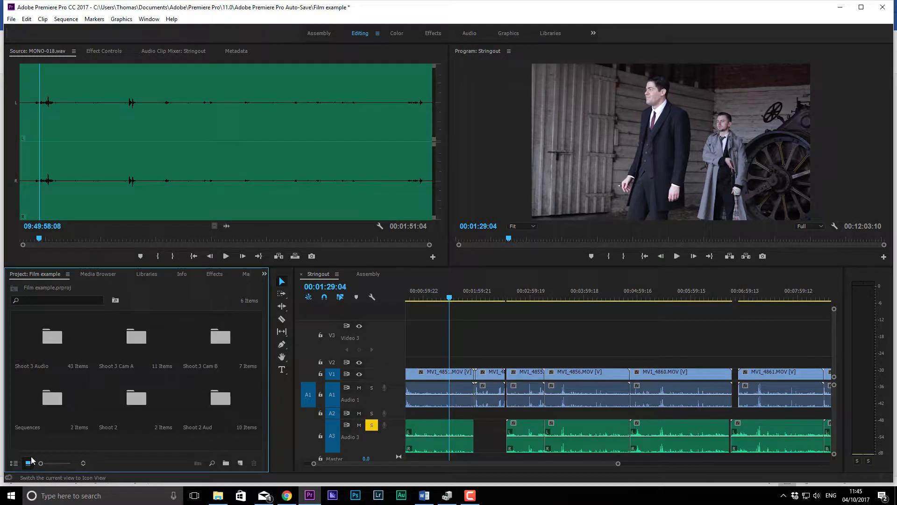
double_click(131, 353)
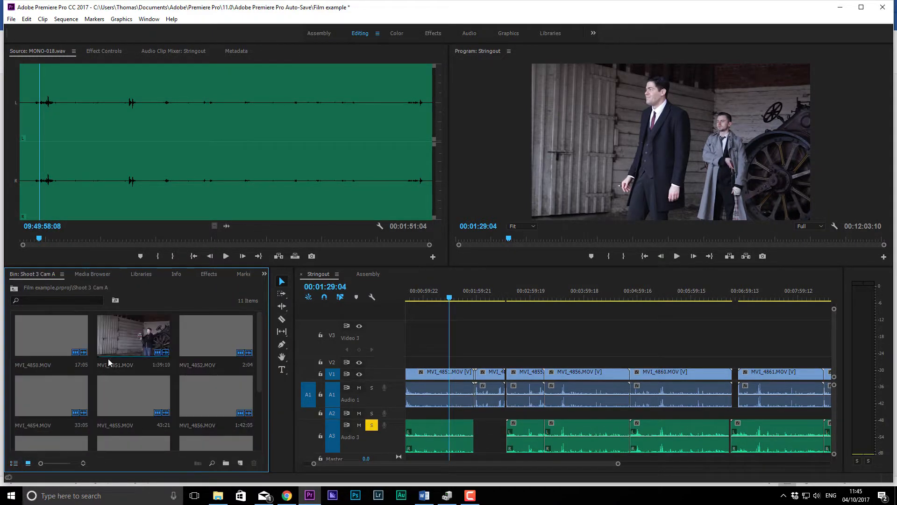
click(116, 343)
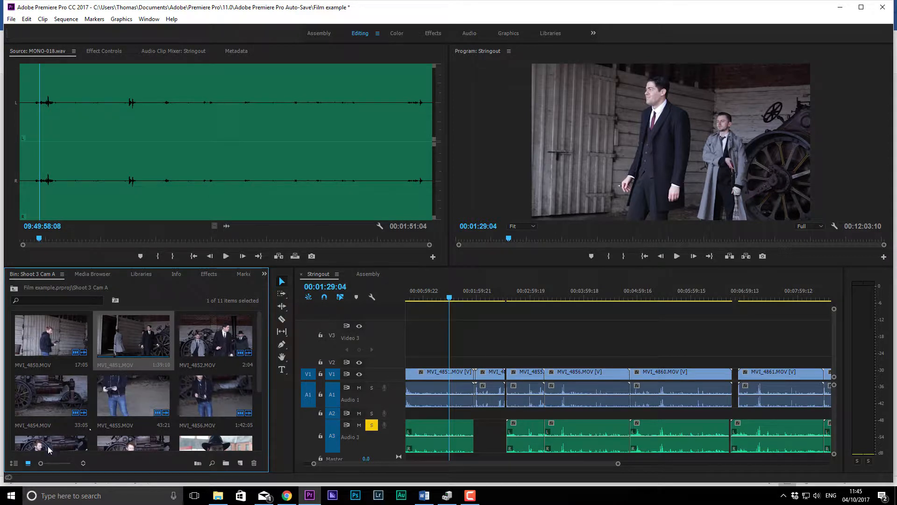
click(13, 463)
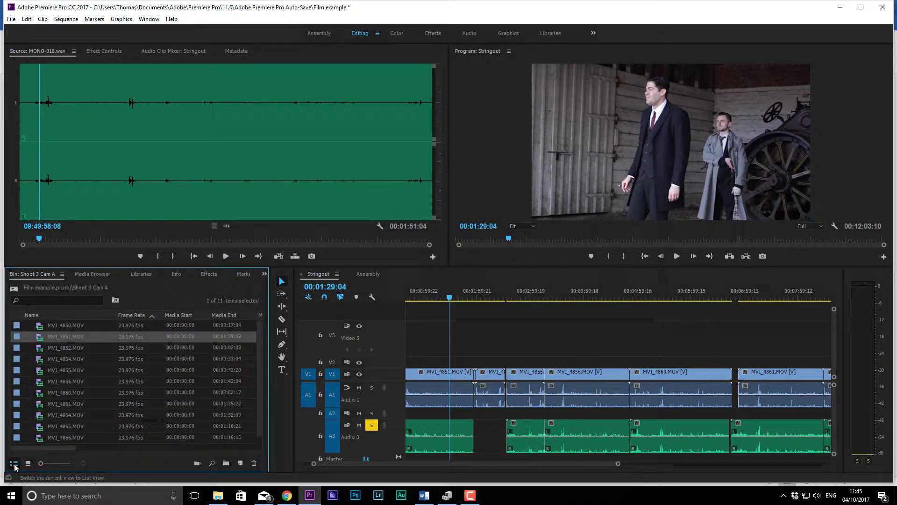
Step: Change the label colour of the MVI_4850.MOV clip in the Shoot 3 Cam A bin to light blue
right_click(15, 338)
click(9, 341)
right_click(15, 338)
click(159, 351)
click(161, 351)
right_click(16, 330)
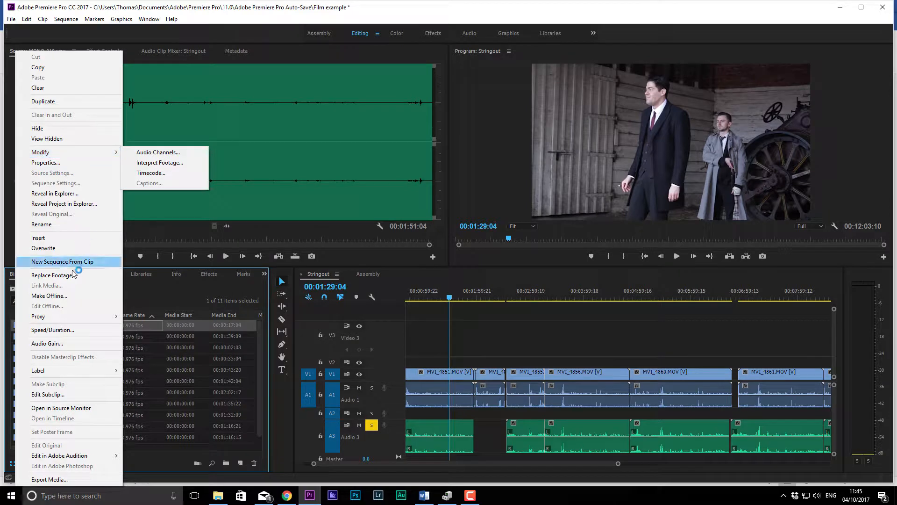
mouse_move(75, 372)
click(178, 424)
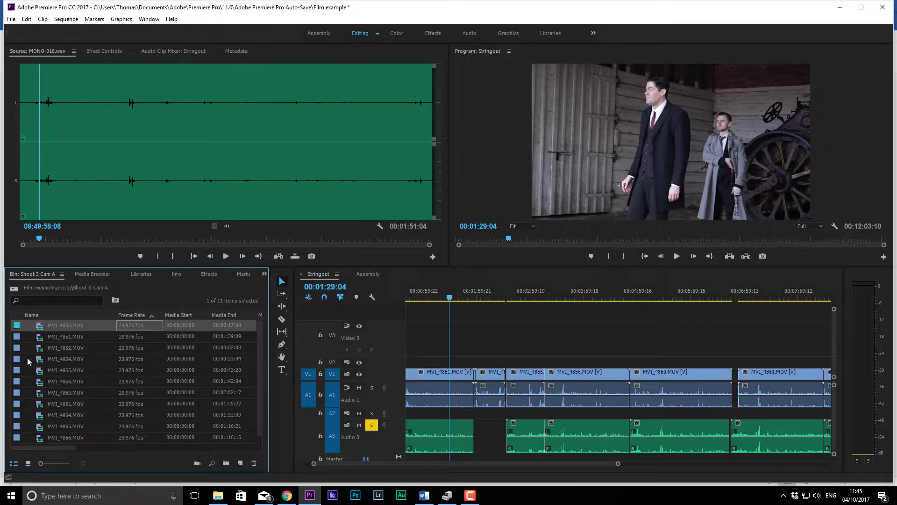
Step: Select the MVI_4854.MOV clip and then the MVI_4851.MOV clip in the Shoot 3 Cam A bin
click(66, 359)
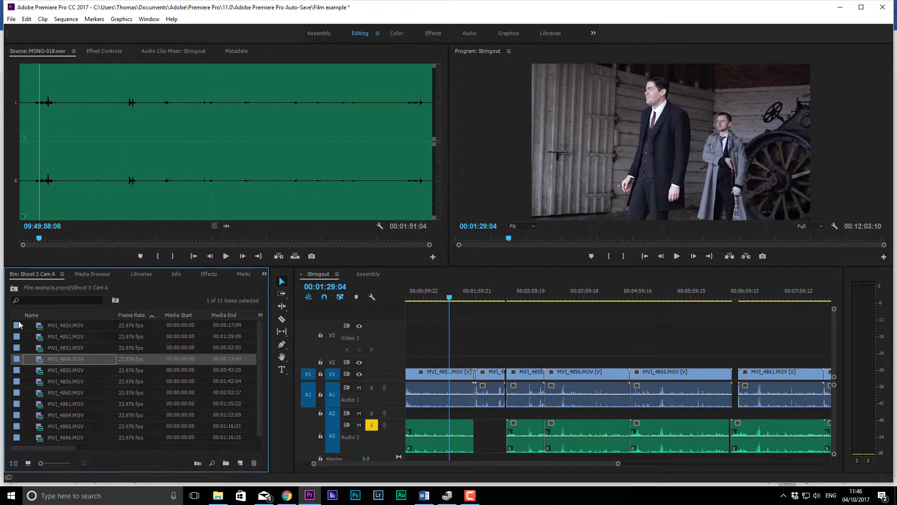
click(69, 335)
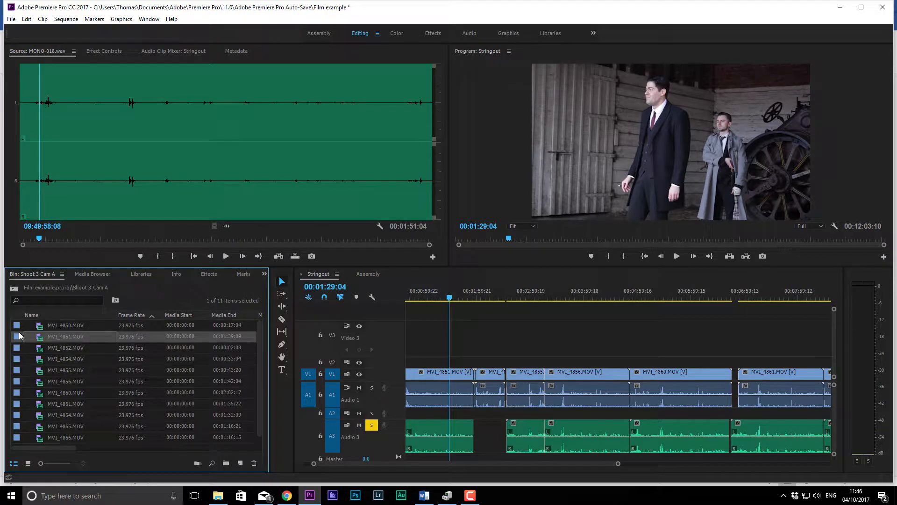
Step: Set the label colour of the clips MVI_4850.MOV through MVI_4855.MOV in the Shoot 3 Cam A bin to light blue
click(50, 326)
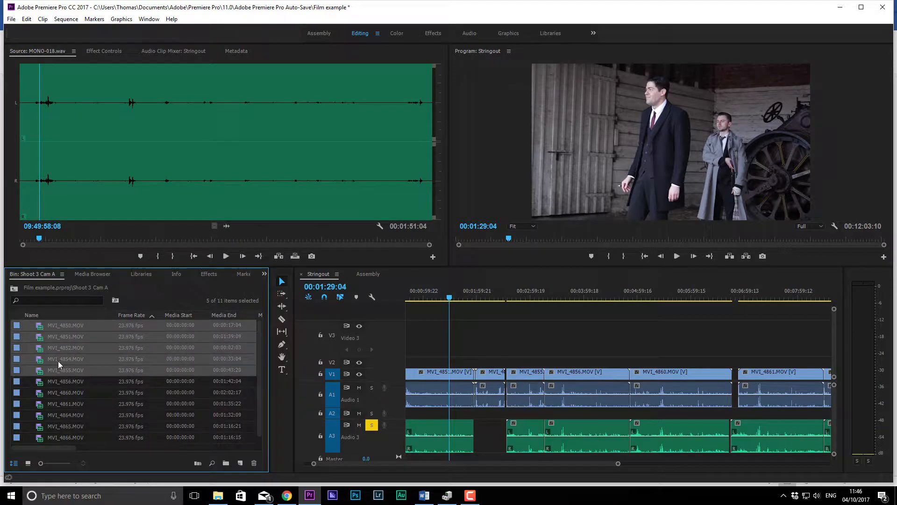
right_click(52, 329)
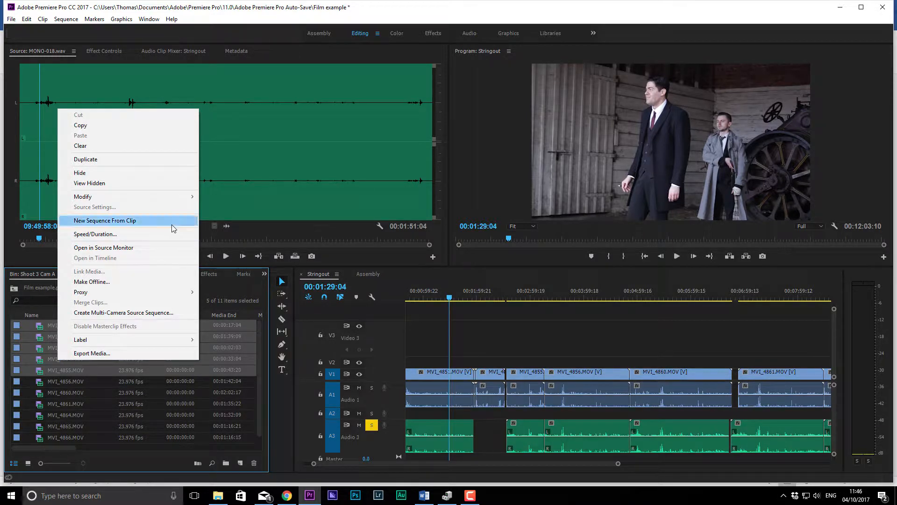
click(256, 398)
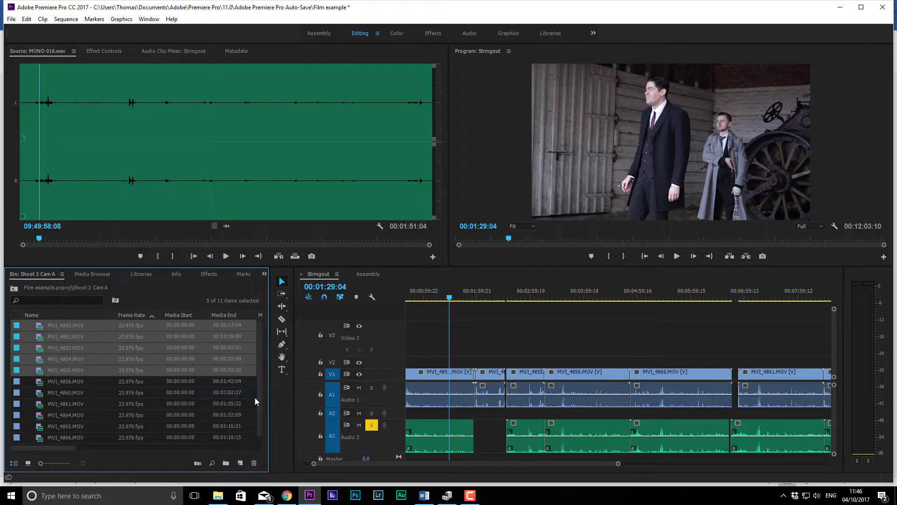
Step: Undo the label colour changes on the clips in the Shoot 3 Cam A bin
right_click(106, 369)
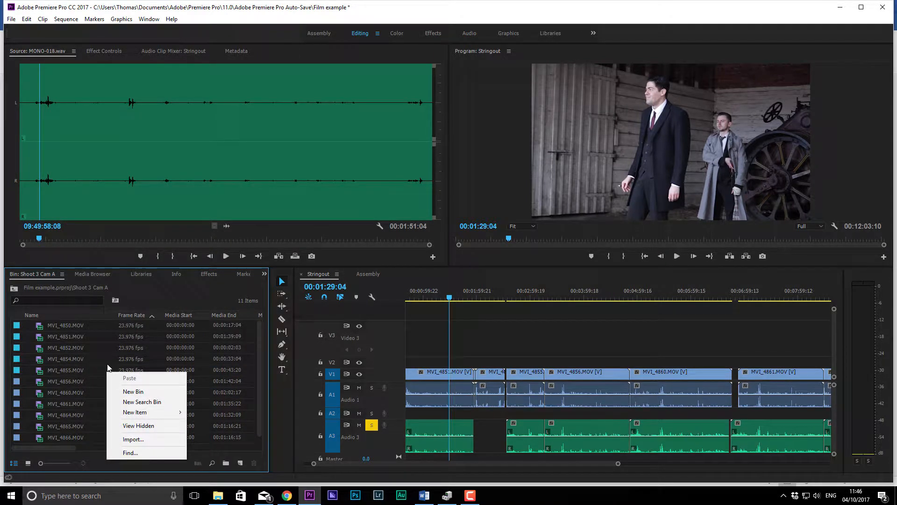
click(104, 363)
key(ctrl+z)
right_click(106, 371)
click(106, 369)
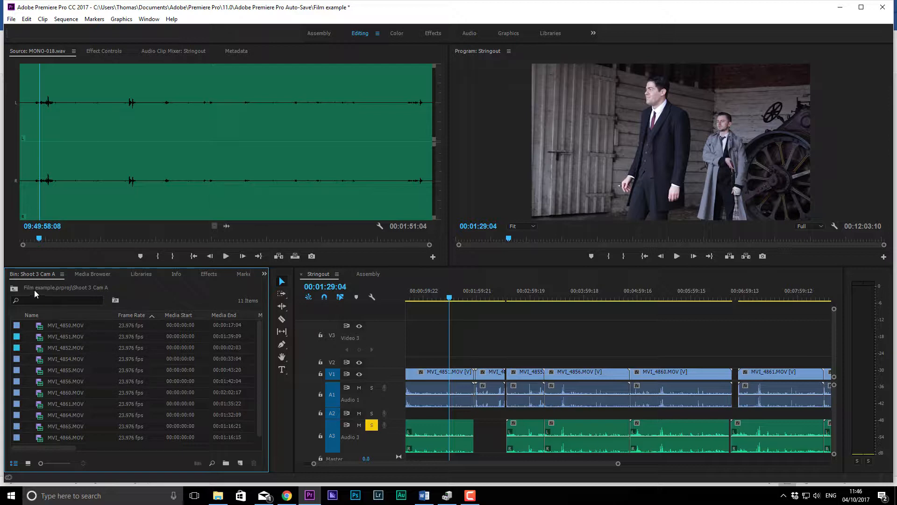
key(ctrl+z)
key(ctrl+z)
Step: Try a clip speed of 50% for MVI_4855.MOV in the speed and duration settings, then cancel
right_click(68, 370)
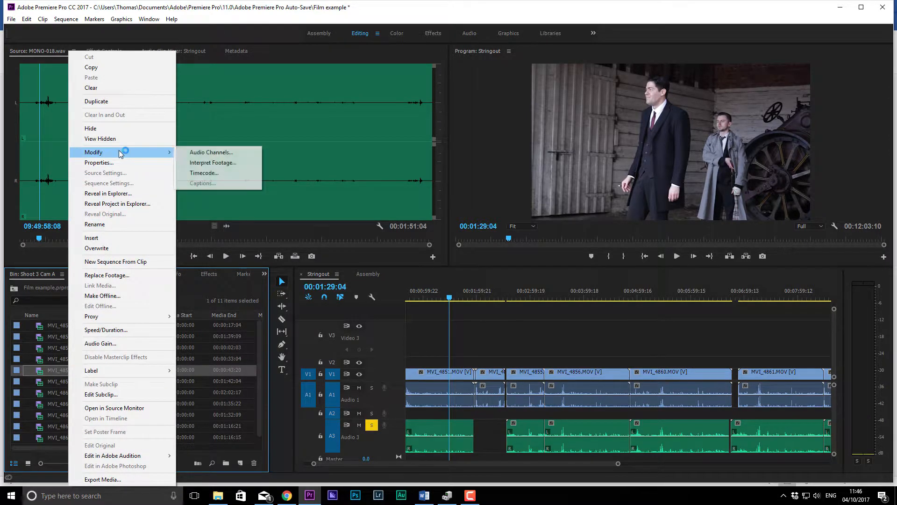
click(106, 343)
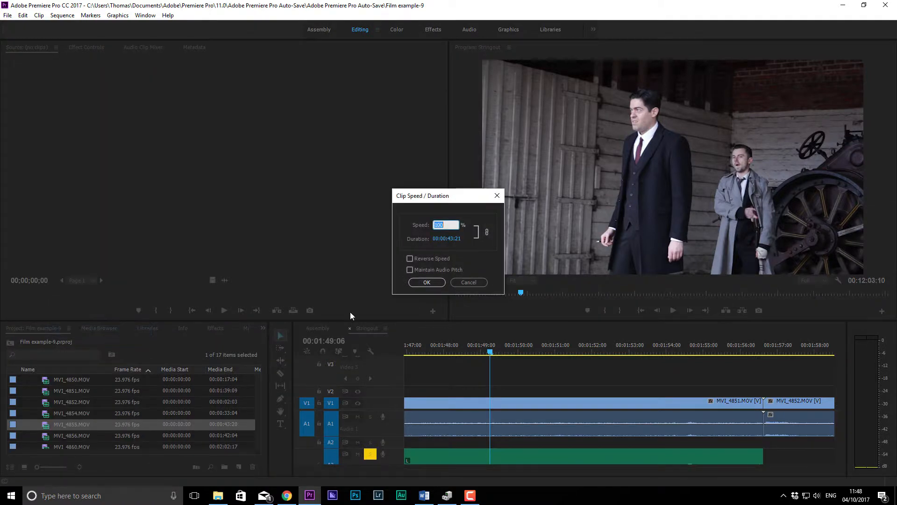
text(50)
click(459, 280)
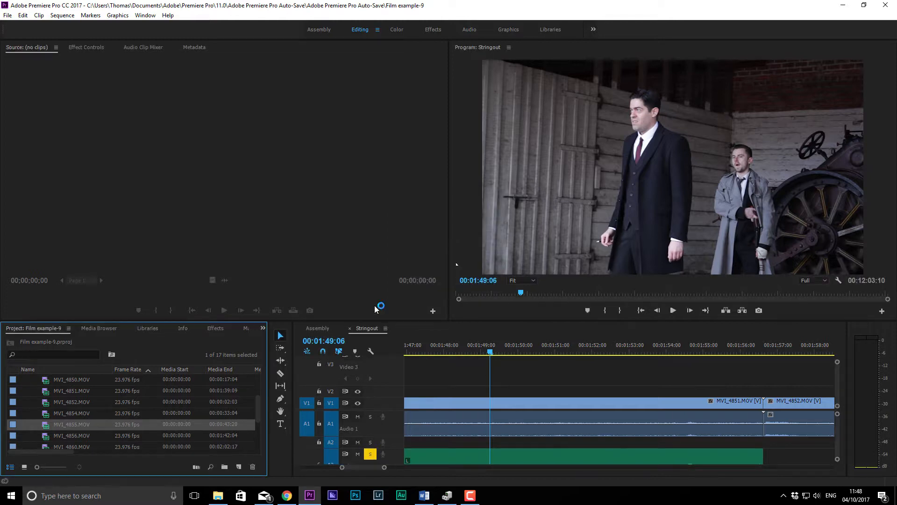
Step: Examine the commands available for the MVI_4854.MOV clip, including its label options, and select MVI_4855.MOV
right_click(93, 407)
right_click(64, 414)
click(98, 395)
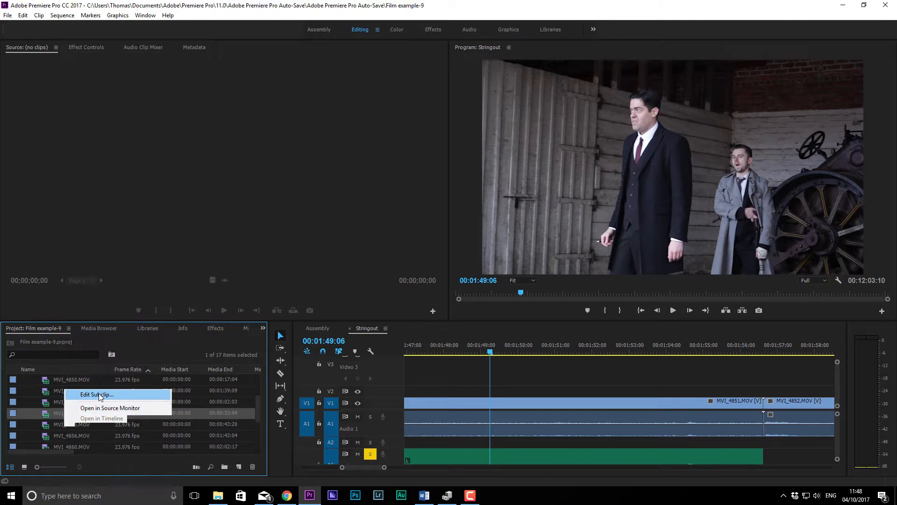
right_click(100, 387)
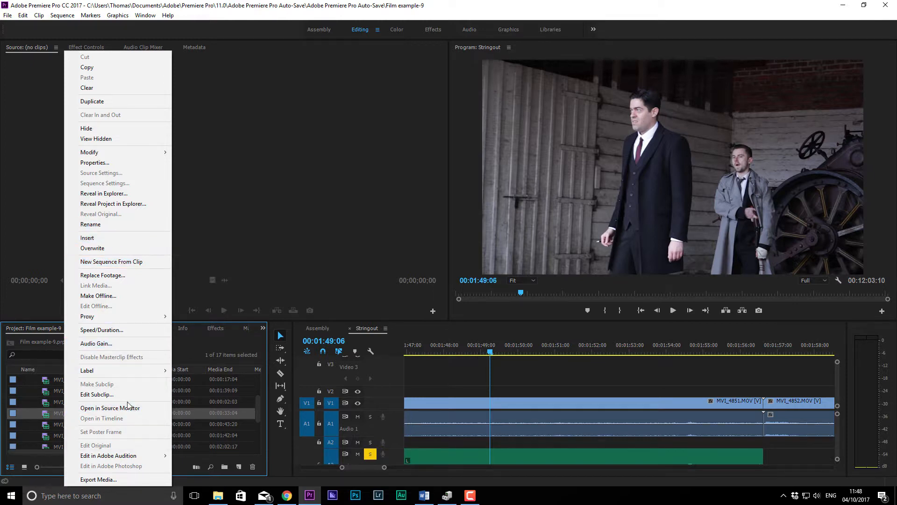
mouse_move(120, 373)
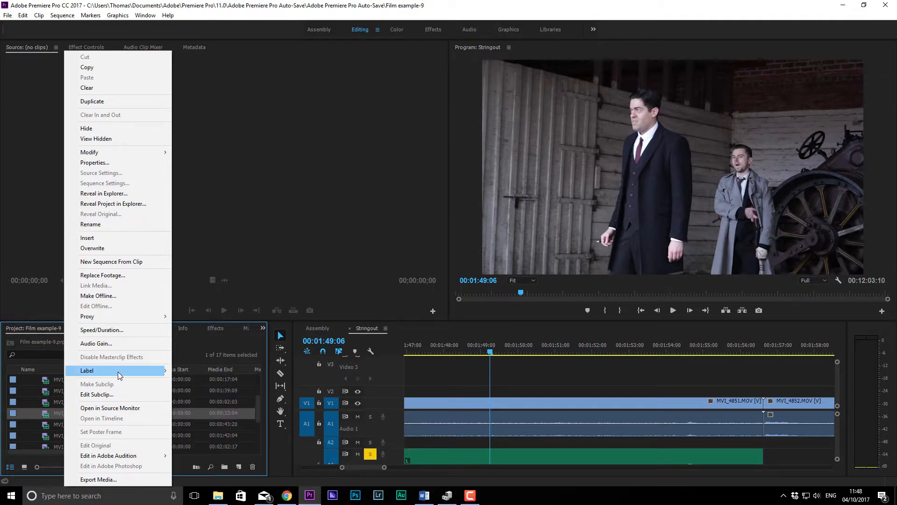
click(54, 424)
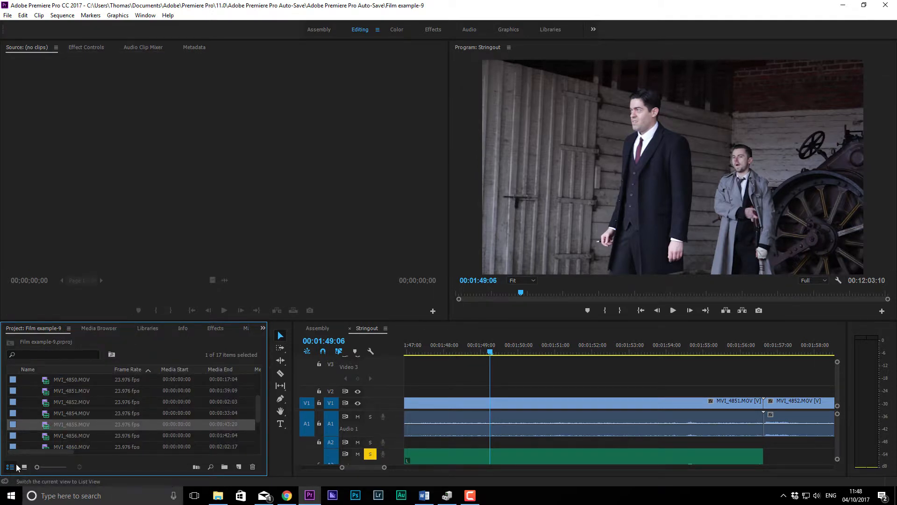
Step: Switch the project contents between Icon View and List View, ending with the bins in Icon View
click(24, 467)
scroll(87, 437, down, 1)
click(10, 467)
click(22, 468)
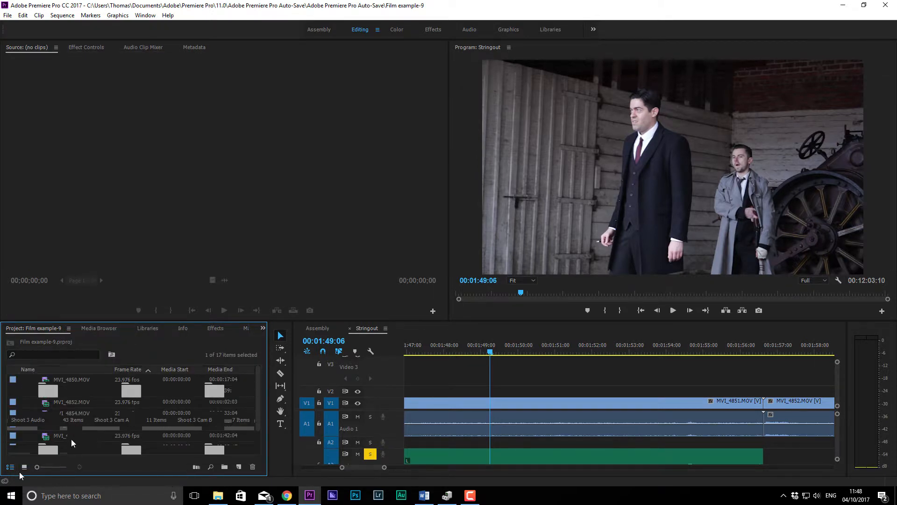
scroll(80, 433, down, 1)
Step: Open the Import dialog and cancel it, locate the Import command, and select the Shoot 3 Cam A bin
double_click(79, 437)
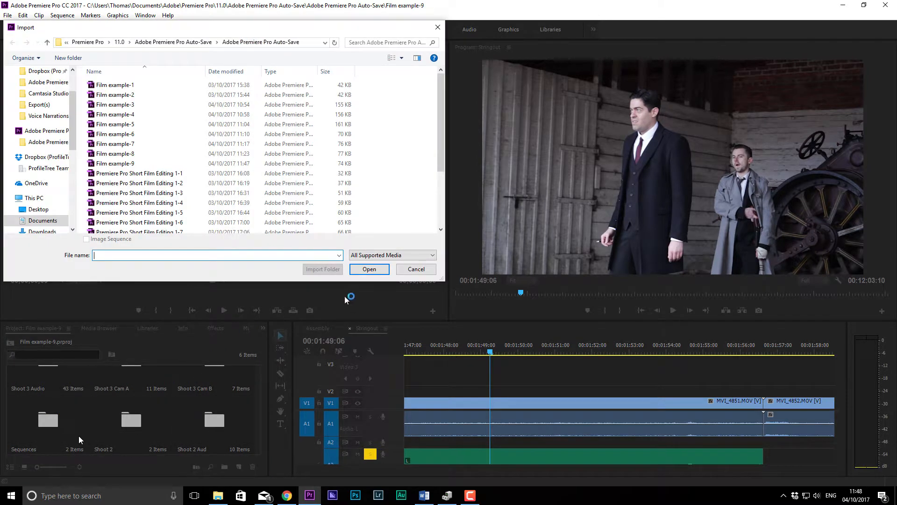
click(416, 270)
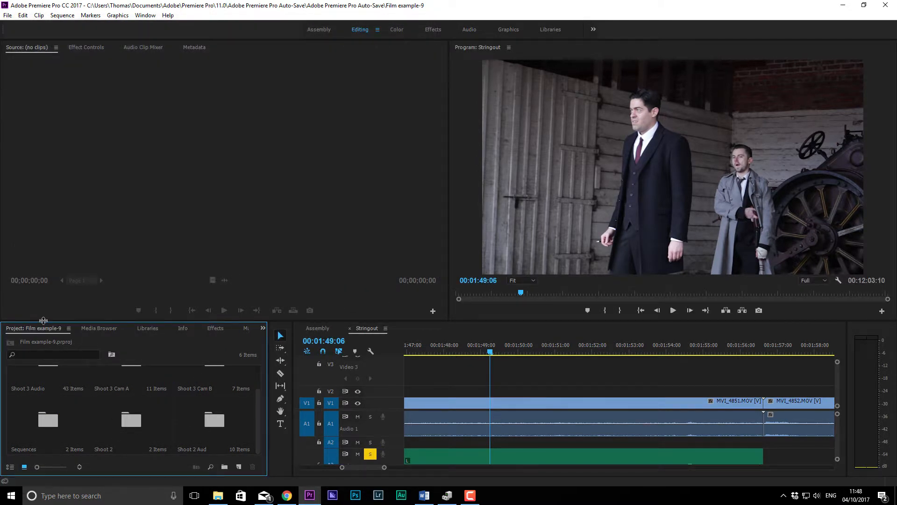
click(7, 15)
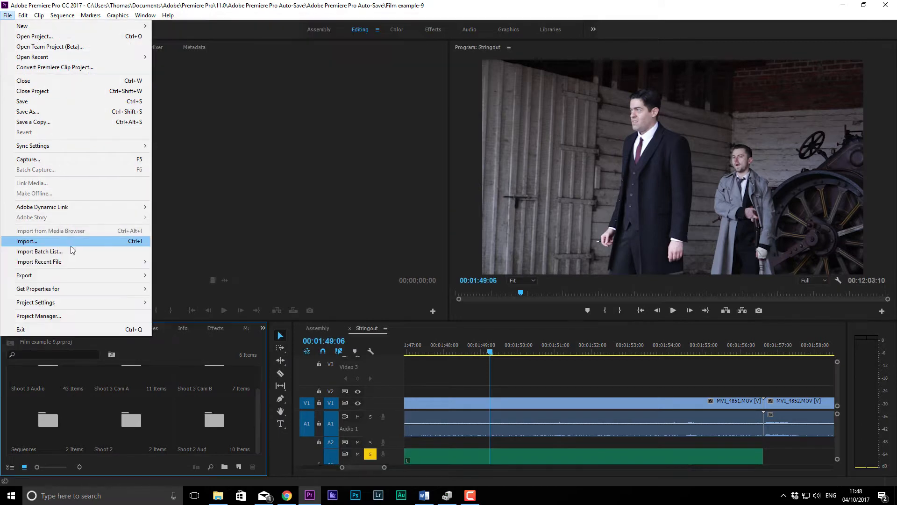
click(155, 380)
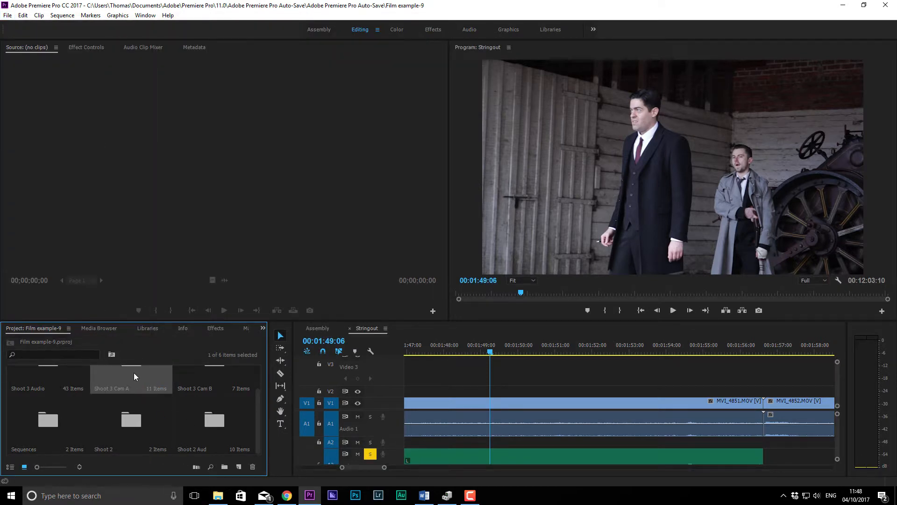
Step: Select the DSC01978 image in the Media Browser, show its import options, and browse the H: (Transcend) drive
click(95, 328)
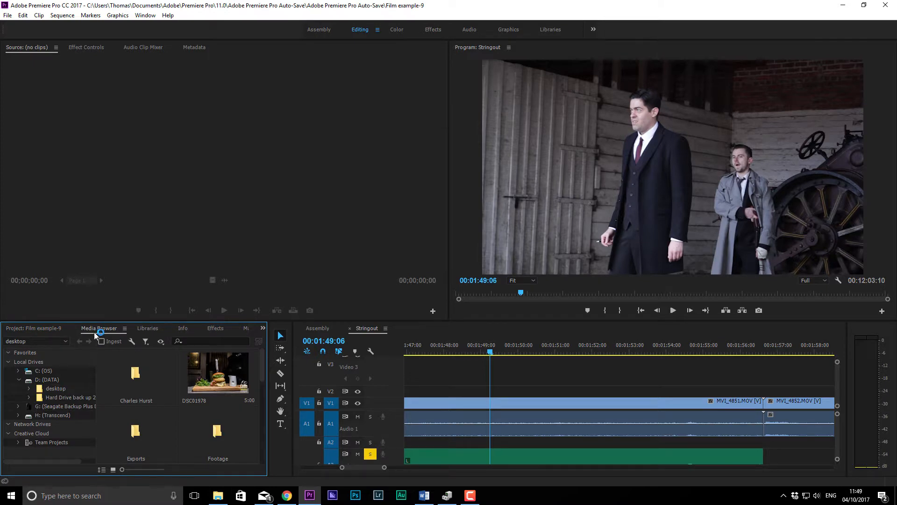
drag(204, 387, 116, 355)
click(94, 331)
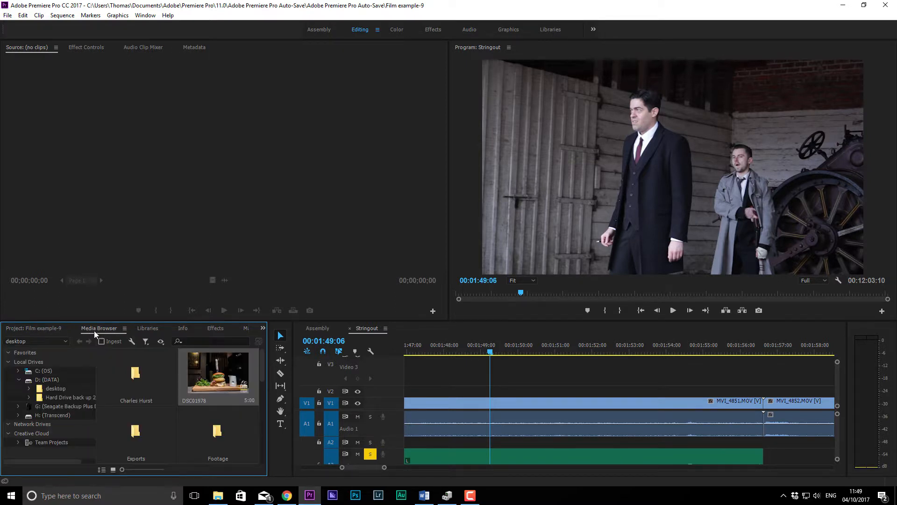
right_click(220, 402)
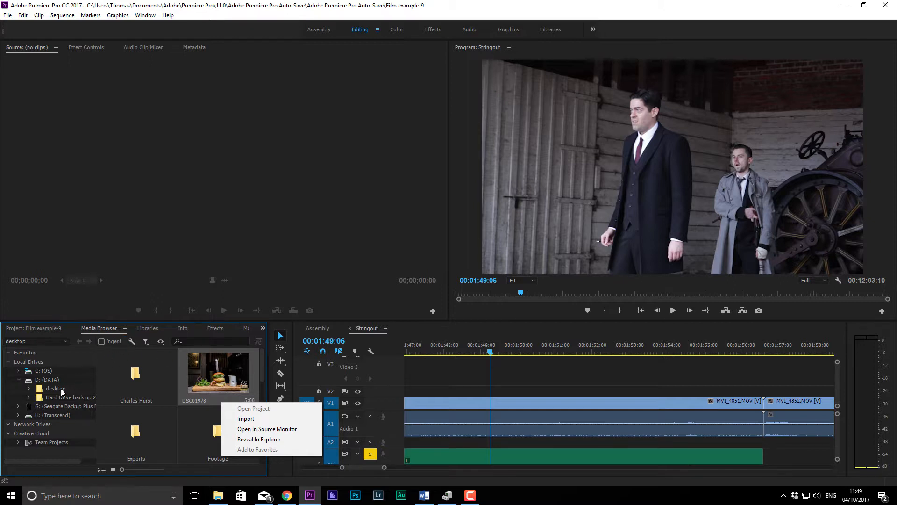
click(29, 413)
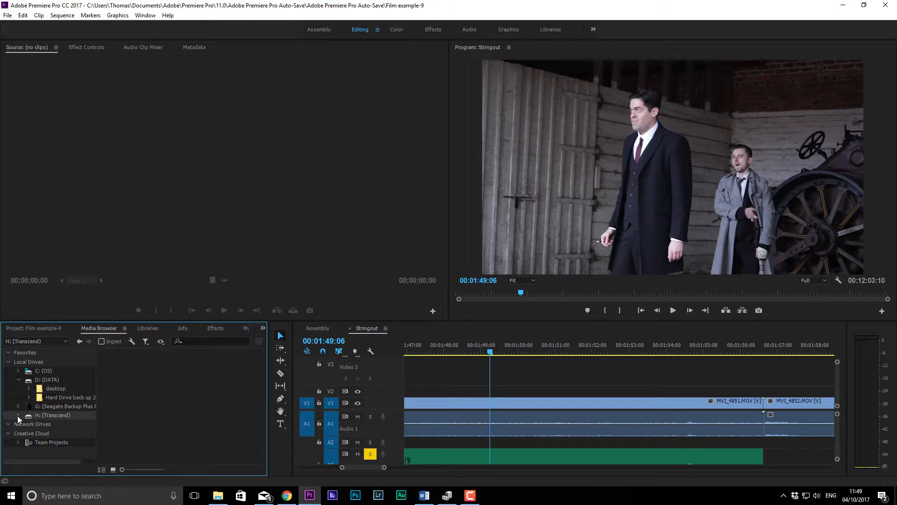
Step: View the Libraries, the Info for the selected bin, and the Effects categories
click(147, 329)
click(180, 330)
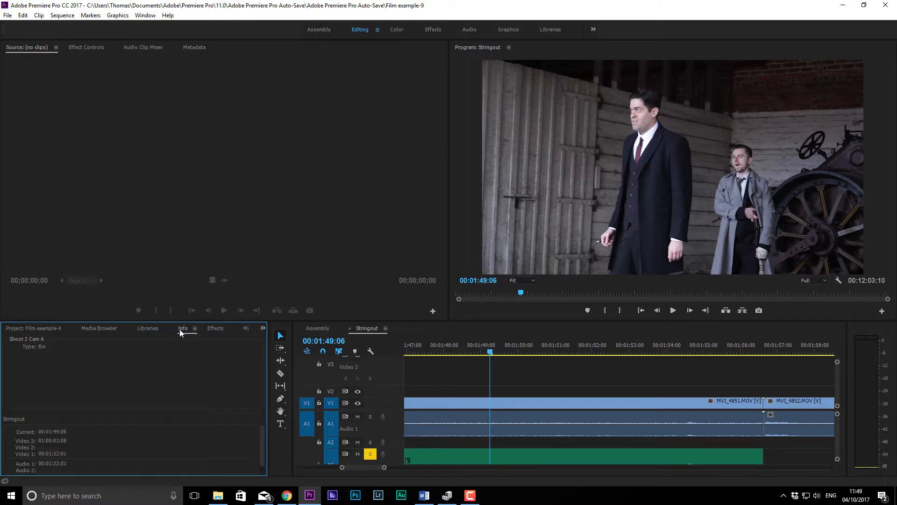
click(217, 330)
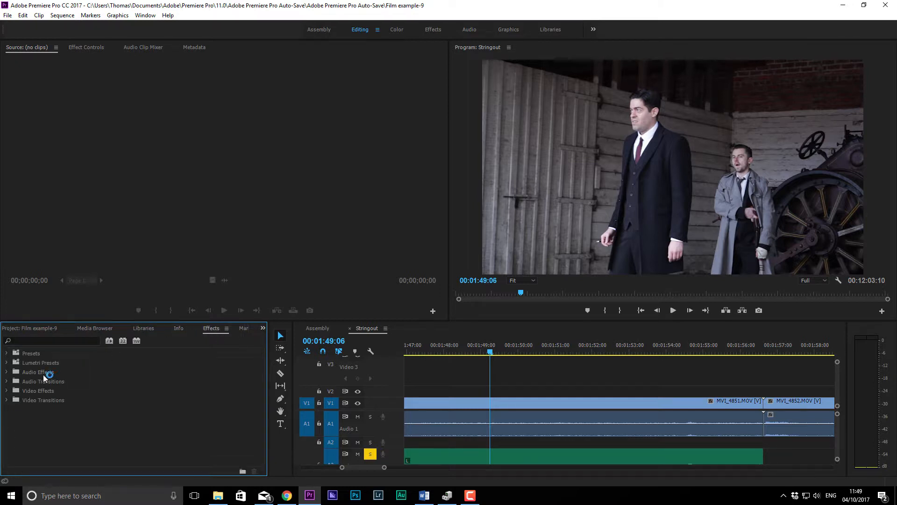
Step: Expand the Presets effects folder and inspect its Bevel Edges, Blurs and Solarizes subfolders
click(7, 353)
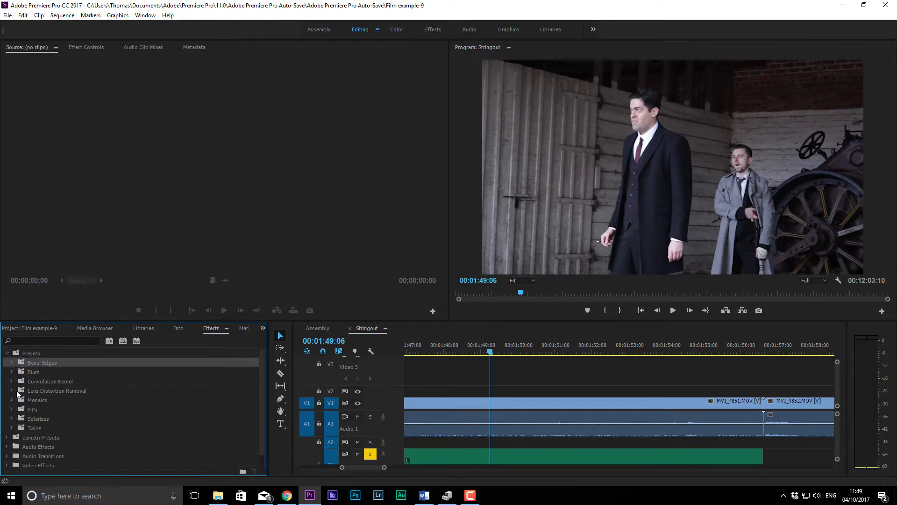
click(12, 363)
scroll(15, 392, down, 1)
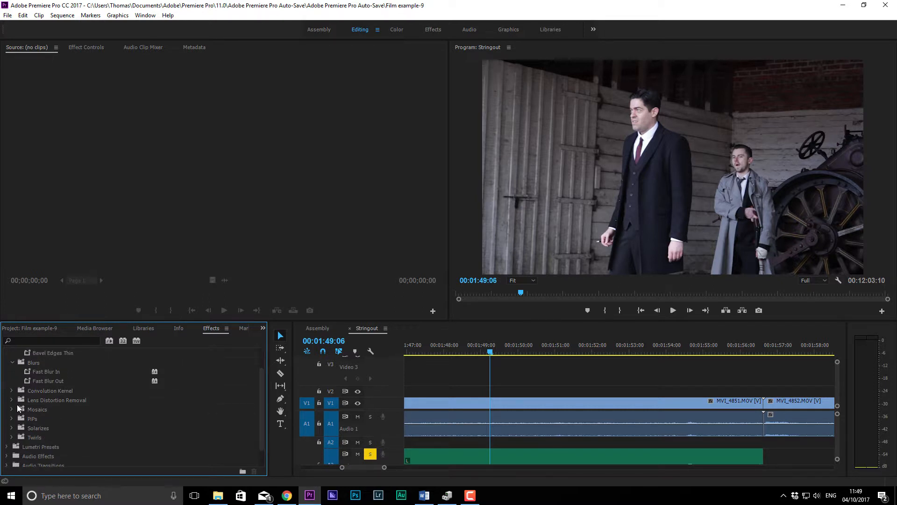
click(13, 427)
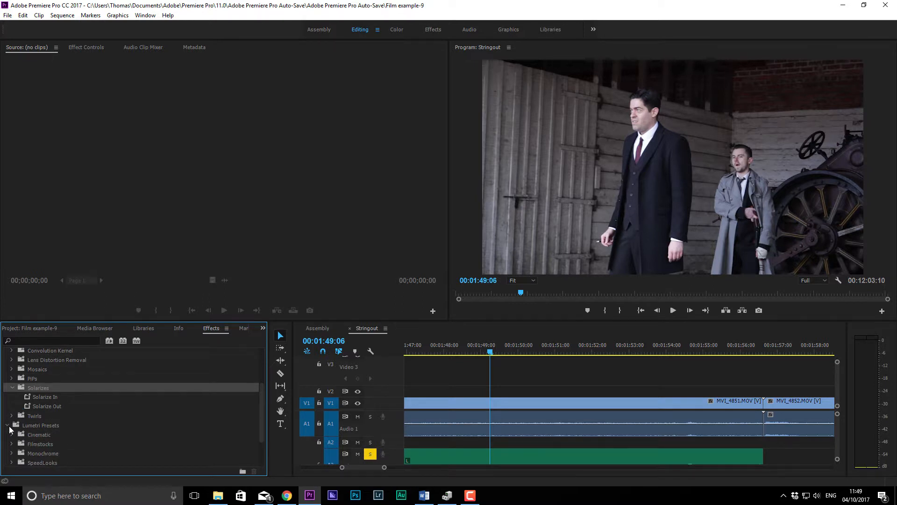
Step: Apply the Cinespace 50 Faded Film look from the Cinematic Lumetri Presets to the MVI_4851.MOV clip on V1, and undo it
scroll(10, 427, down, 1)
scroll(11, 425, up, 1)
click(12, 409)
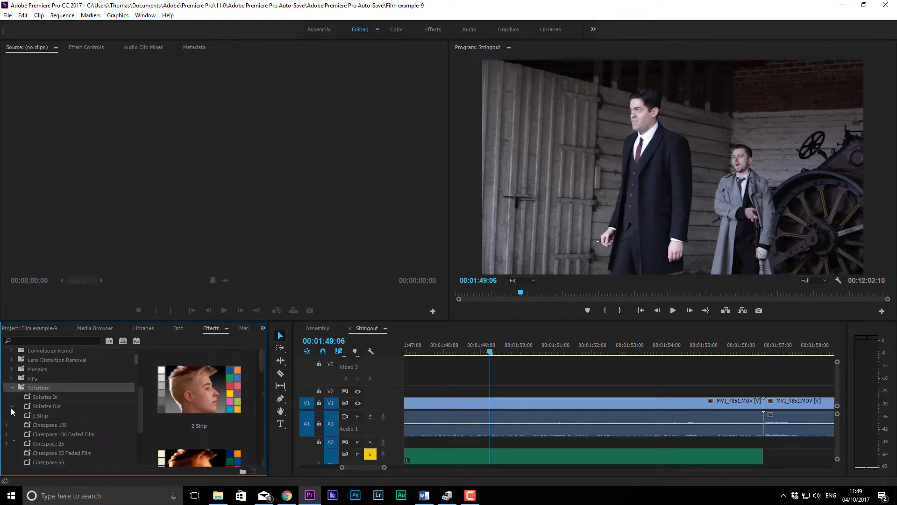
scroll(203, 421, down, 5)
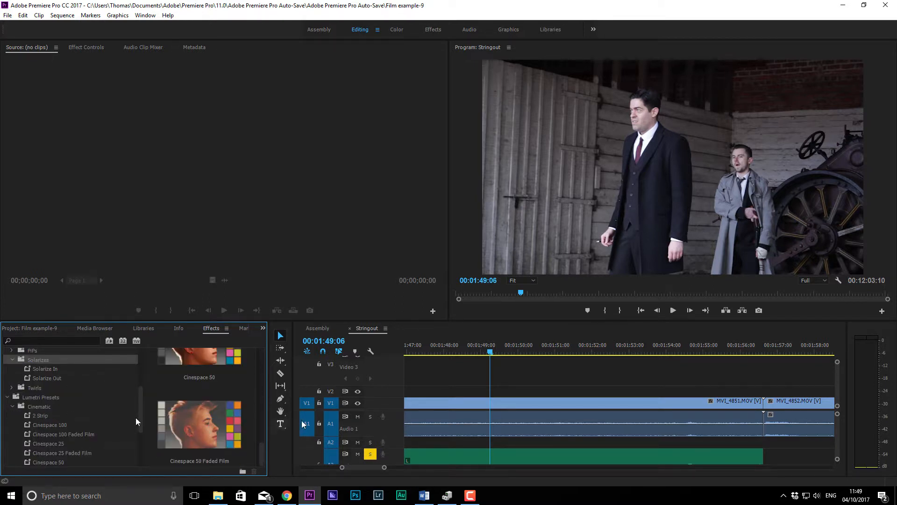
drag(218, 413, 489, 404)
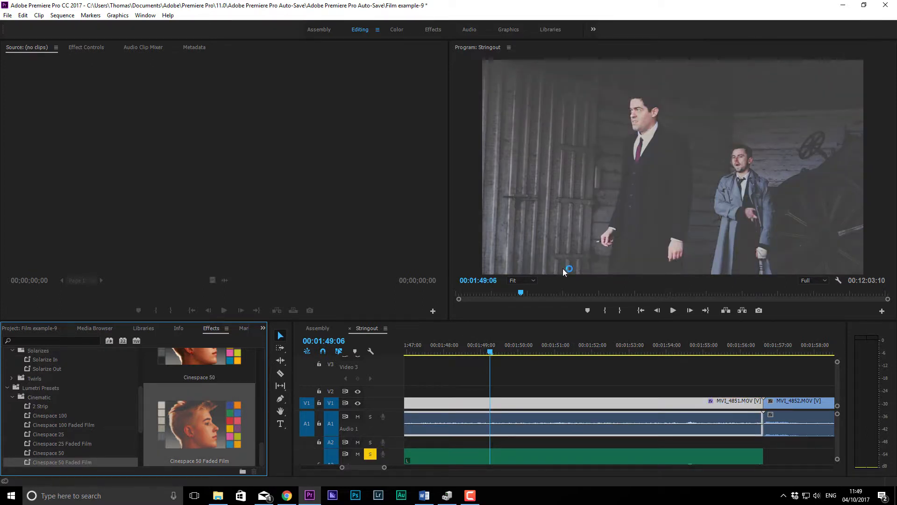
key(ctrl+z)
Step: Apply the Cinespace 50 look to the MVI_4851.MOV clip on V1, and undo it
drag(213, 369, 493, 412)
click(530, 389)
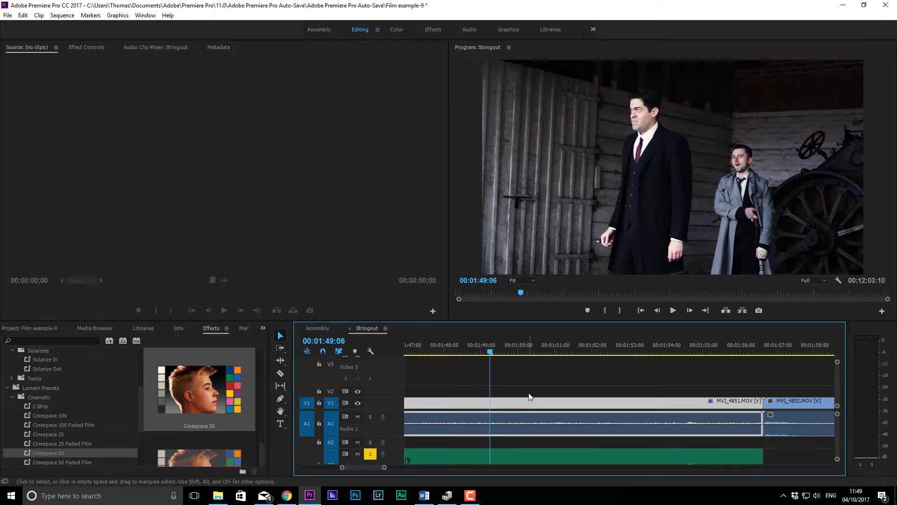
key(ctrl+z)
Step: Collapse the Lumetri Presets folder, and expand and collapse the Audio Effects folder
scroll(53, 409, down, 1)
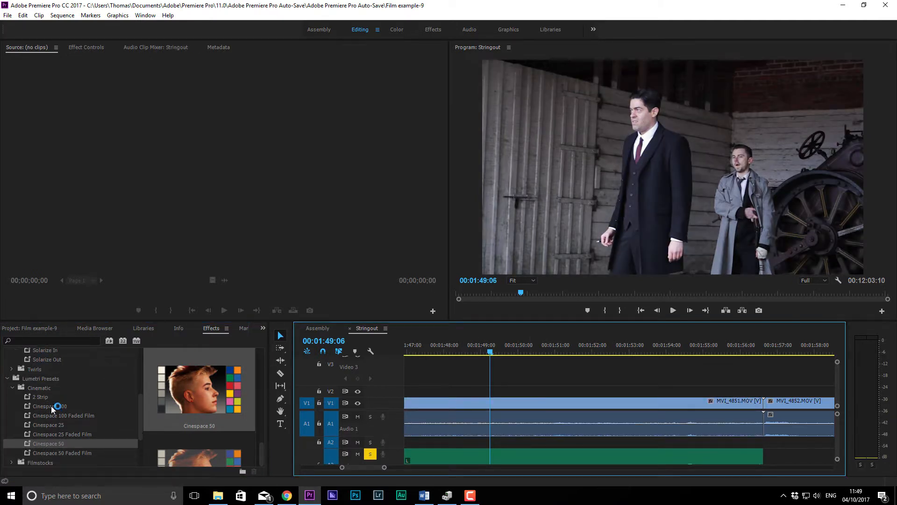
click(12, 379)
click(7, 388)
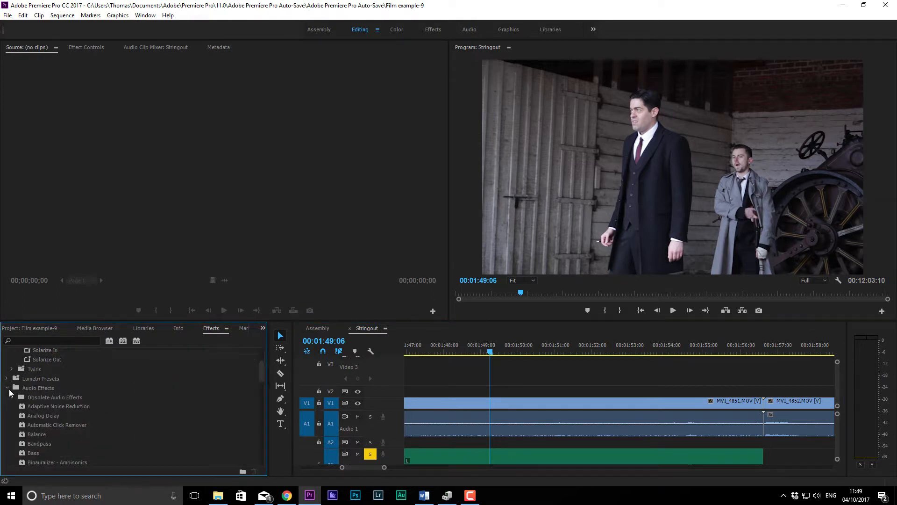
click(6, 387)
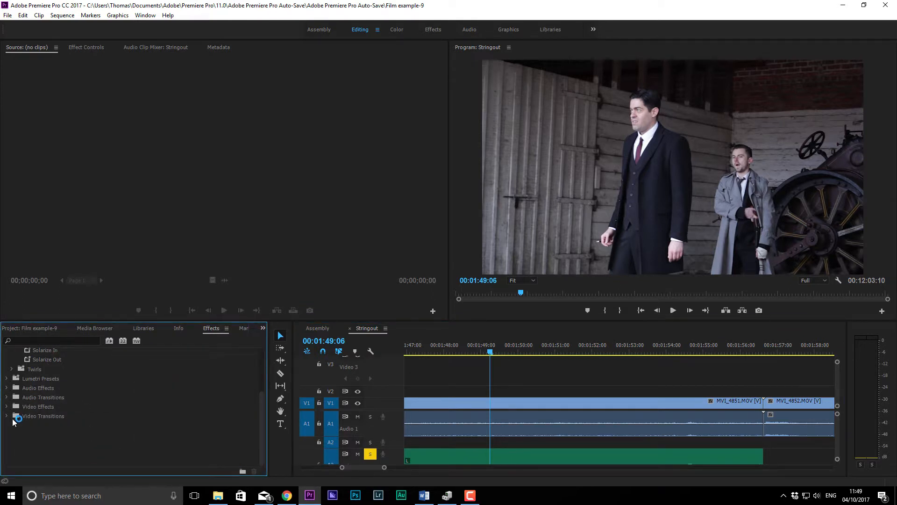
Step: Examine the search fields of the Effects panel and the Project panel
click(26, 341)
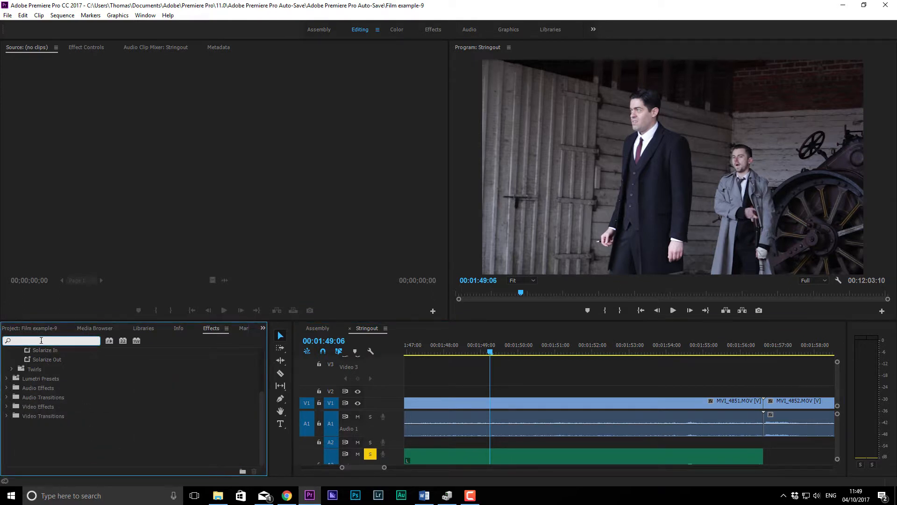
click(9, 418)
click(42, 340)
click(33, 329)
click(39, 350)
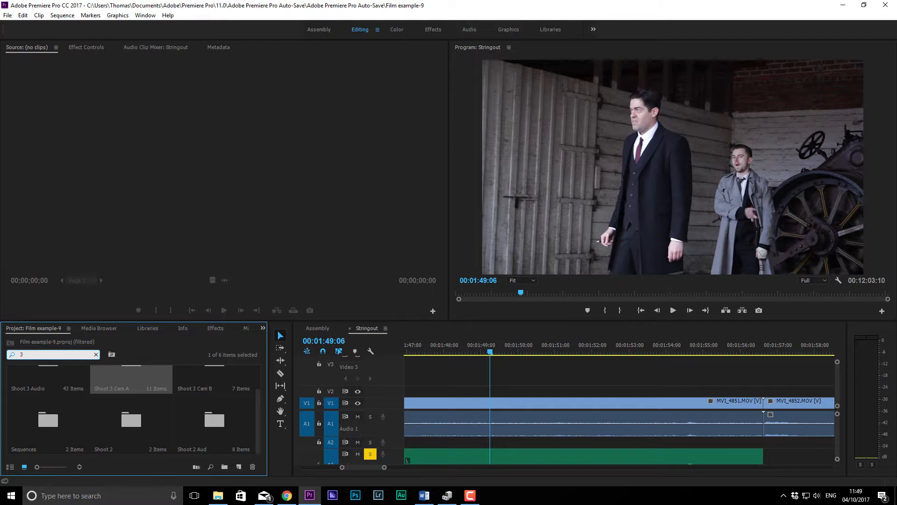
Step: View the Libraries and Effects panels, and show the Markers panel
click(140, 330)
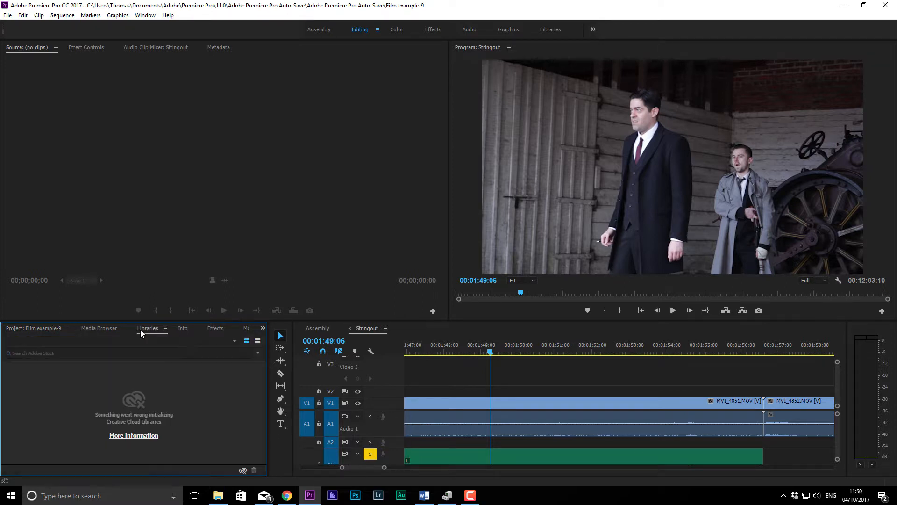
click(215, 329)
click(243, 327)
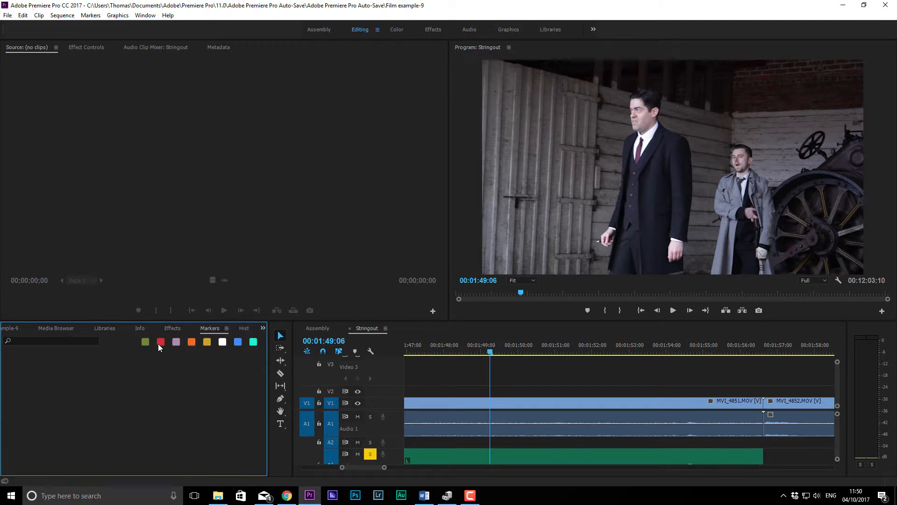
Step: Add a marker to the Stringout sequence at 00:02:37:11, near the start of the MVI_4855.MOV clip
click(504, 387)
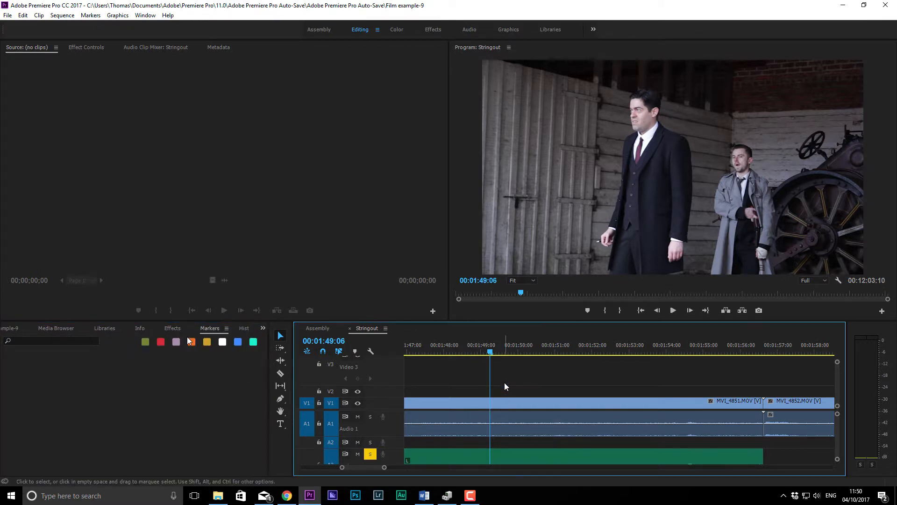
click(502, 351)
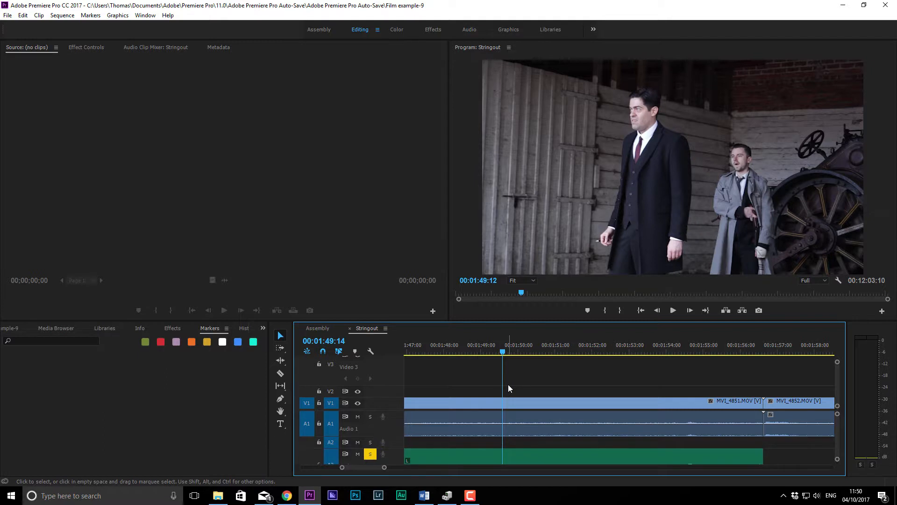
drag(505, 346, 530, 373)
scroll(548, 405, down, 10)
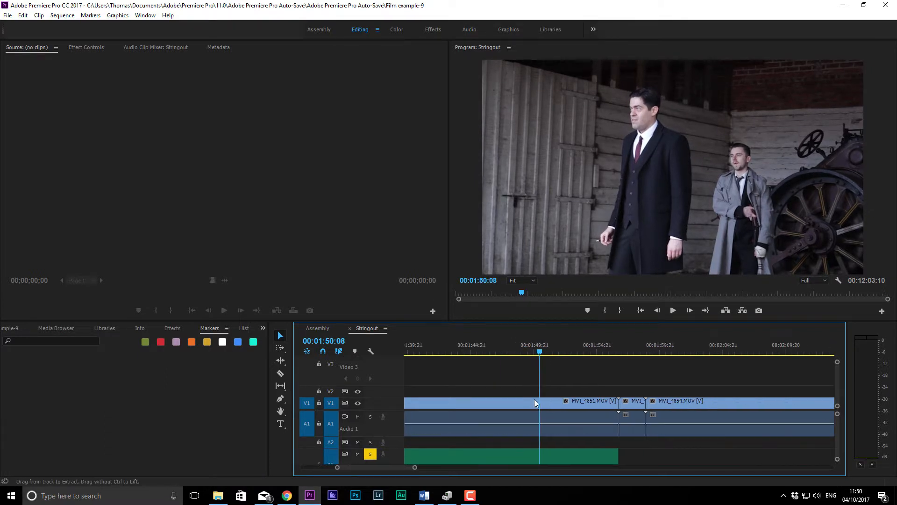
drag(445, 349, 451, 348)
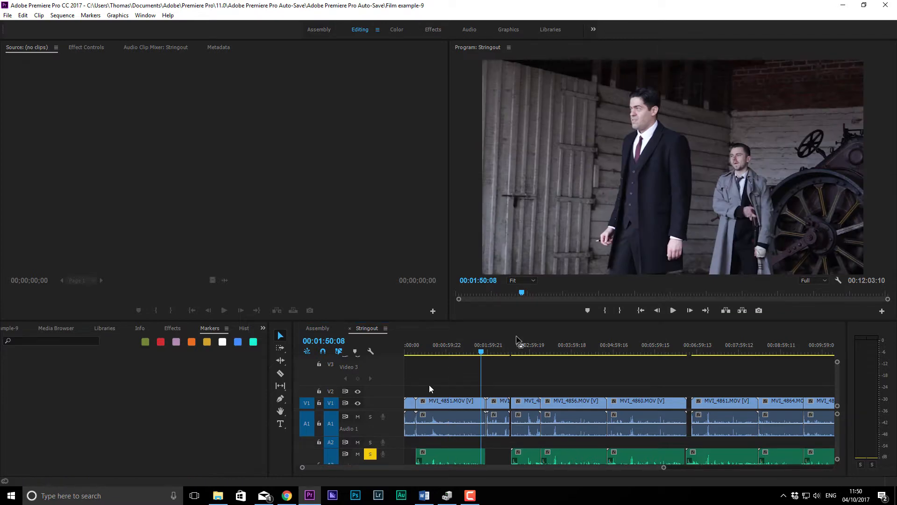
click(516, 348)
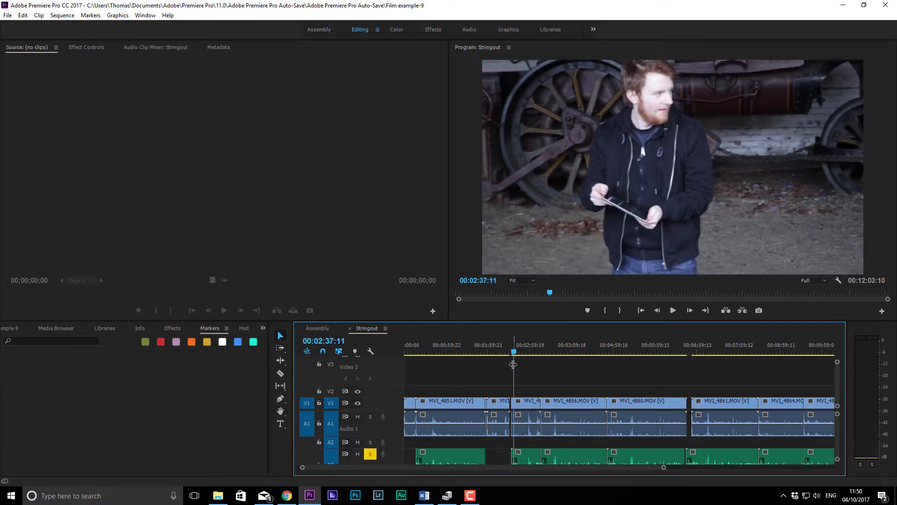
key(m)
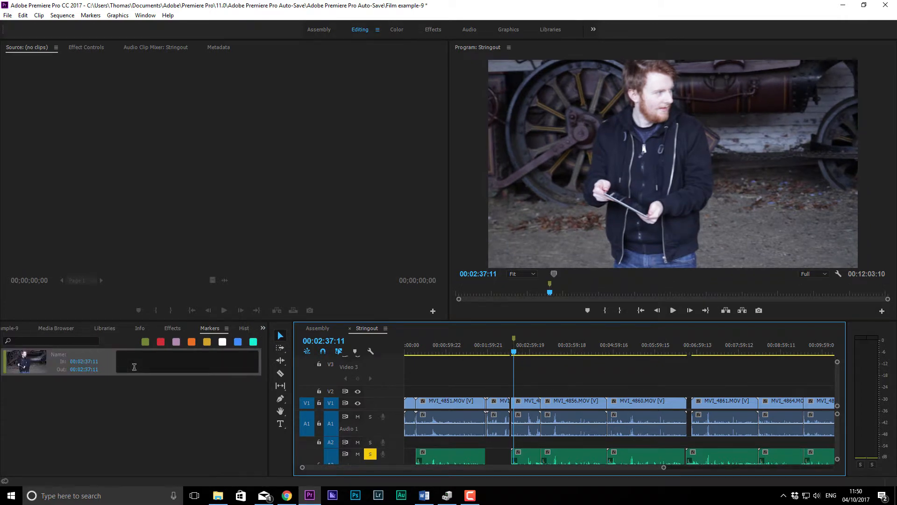
Step: Add a second sequence marker at 00:05:33:17 over MVI_4860.MOV, and show the marker list
click(637, 348)
key(m)
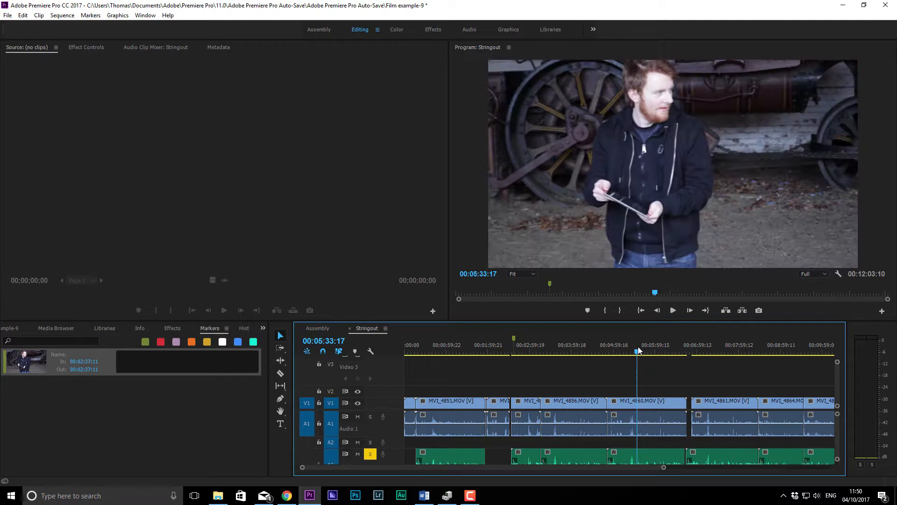
click(172, 328)
click(212, 332)
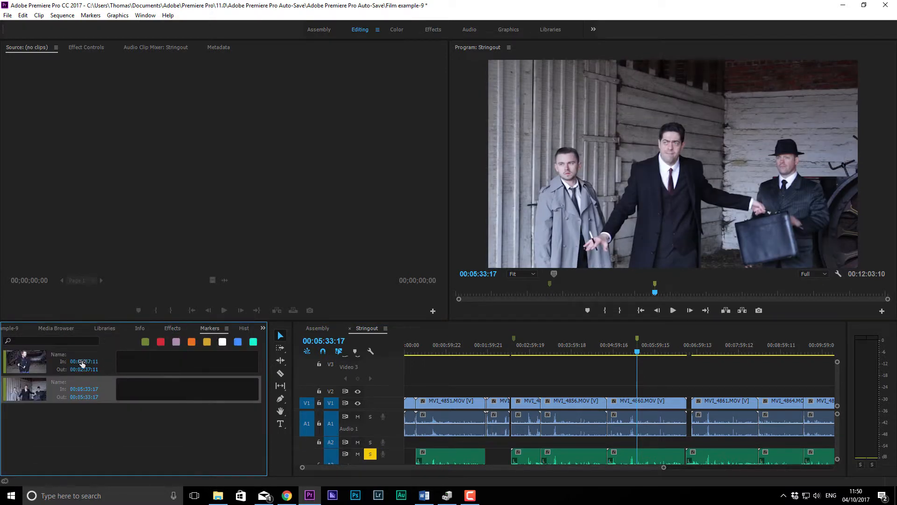
Step: Jump the playhead between the two sequence markers from the marker list
click(56, 361)
click(65, 389)
click(52, 370)
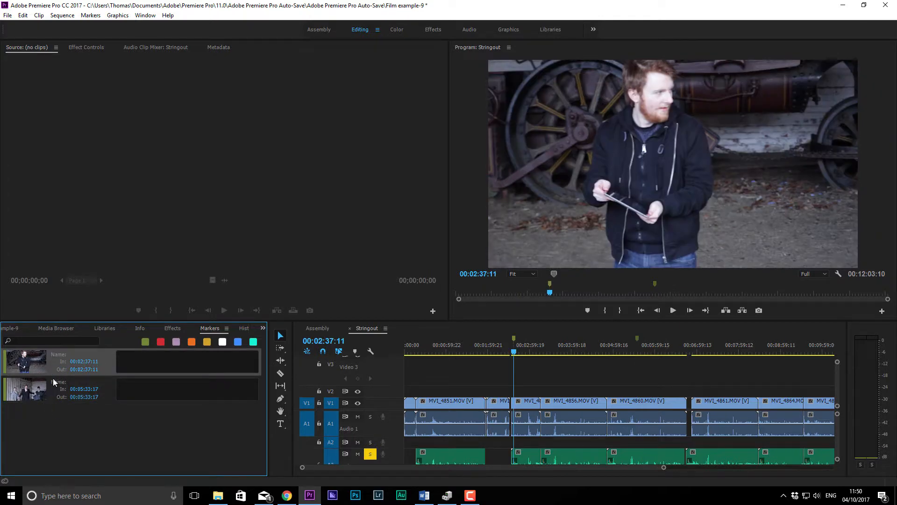
Step: Enter the comment "overexposed" for the marker at 00:02:37:11
click(52, 366)
text(pose)
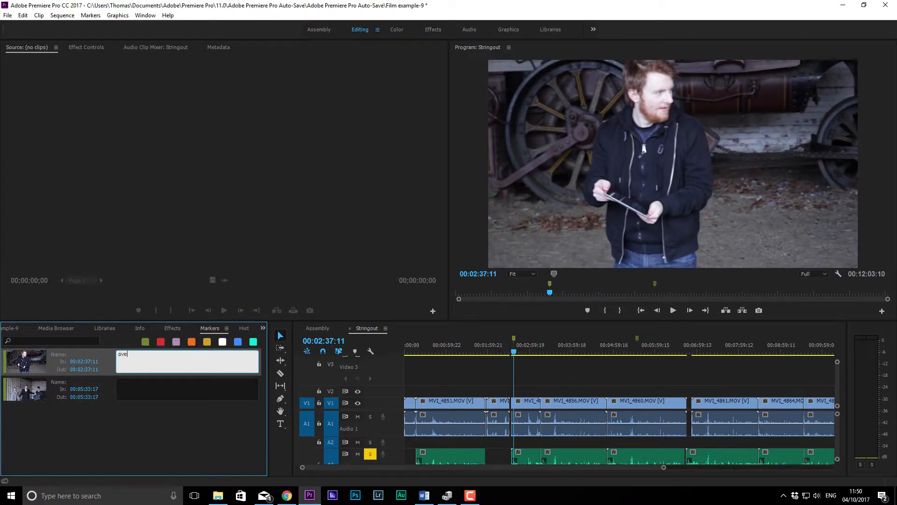
text(d)
Step: Open the comment of the 00:05:33:17 marker for editing, and delete the comment of the 00:02:37:11 marker
click(164, 395)
click(105, 367)
click(165, 395)
text(good here)
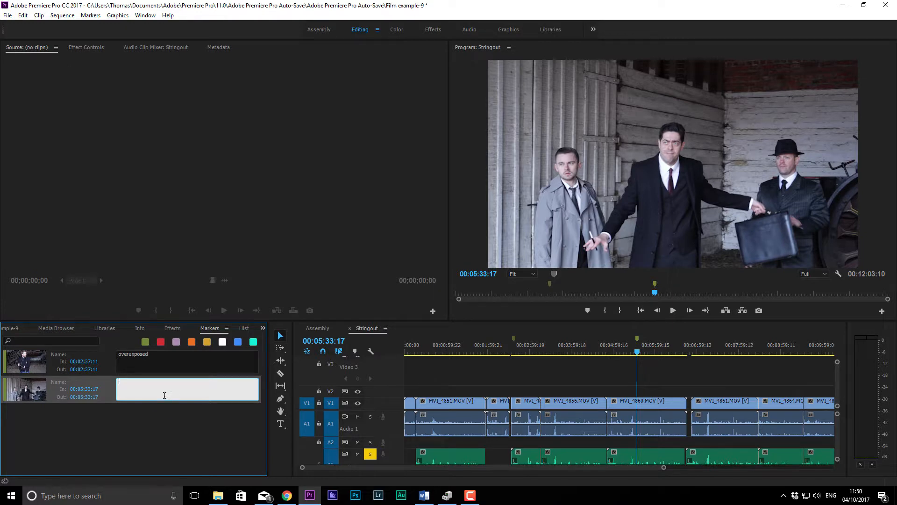
click(72, 370)
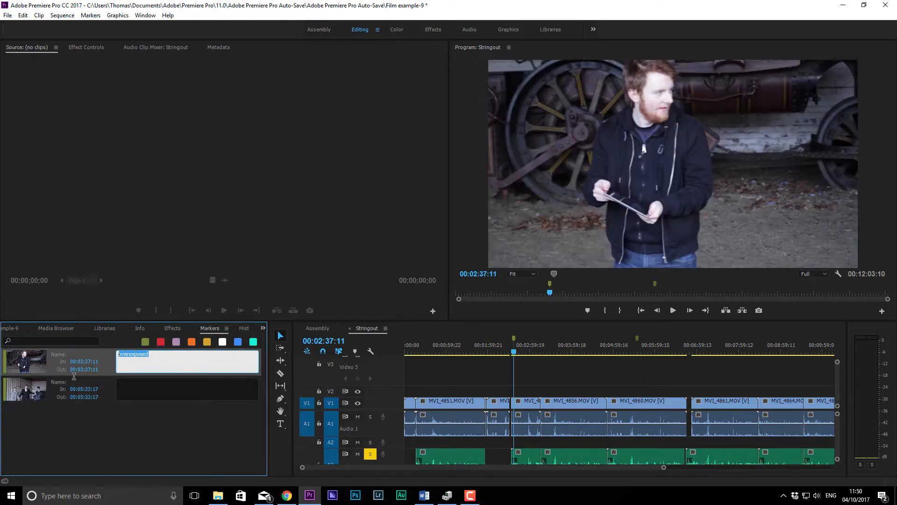
key(BackSpace)
click(193, 449)
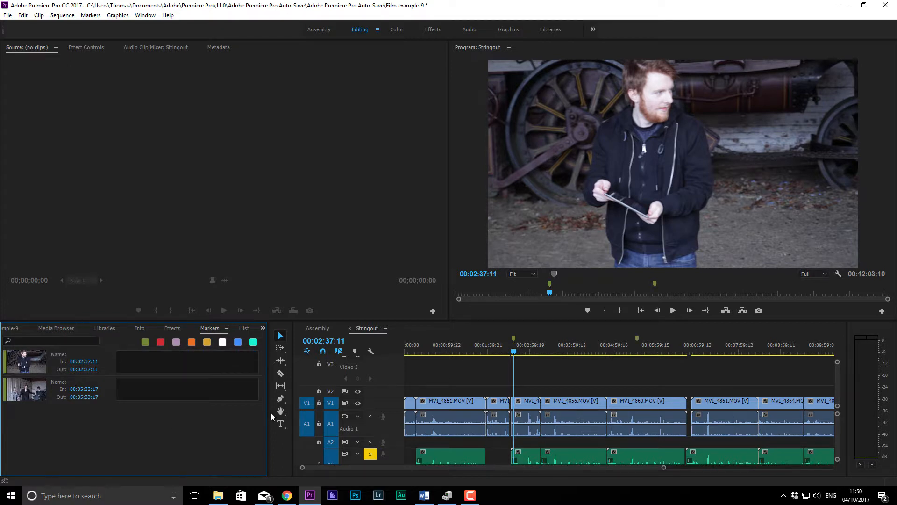
Step: Move the playhead to 00:03:03:04 and add a clip marker there on the MVI_4855.MOV clip
click(528, 406)
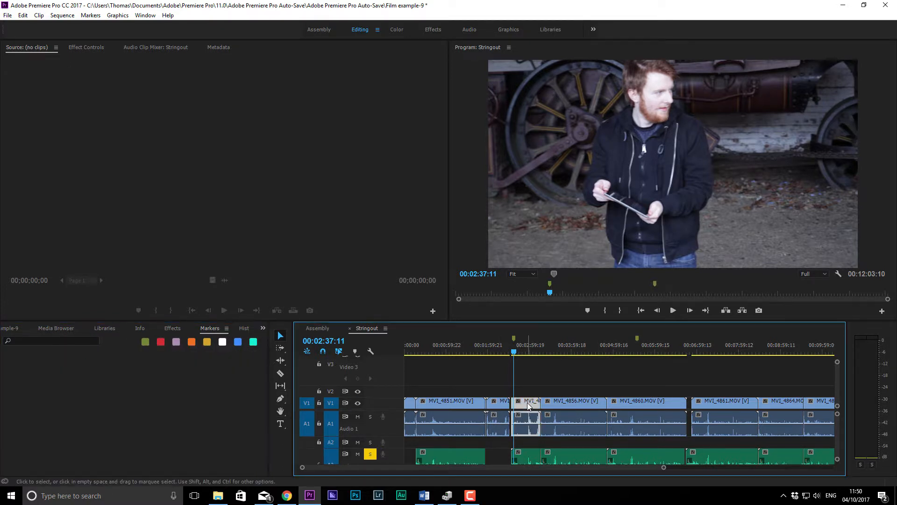
alt+scroll(524, 405, up, 4)
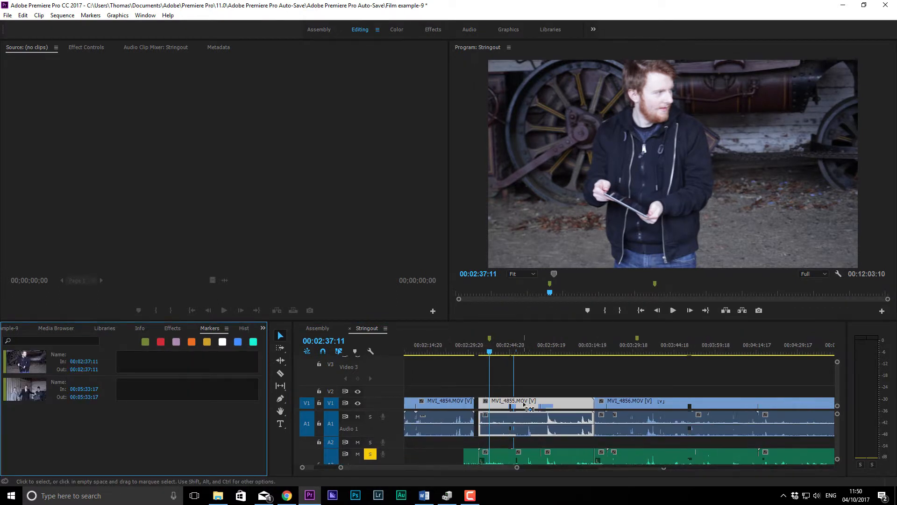
click(506, 378)
mouse_move(496, 349)
mouse_down()
mouse_move(550, 339)
mouse_move(515, 355)
mouse_up()
click(560, 351)
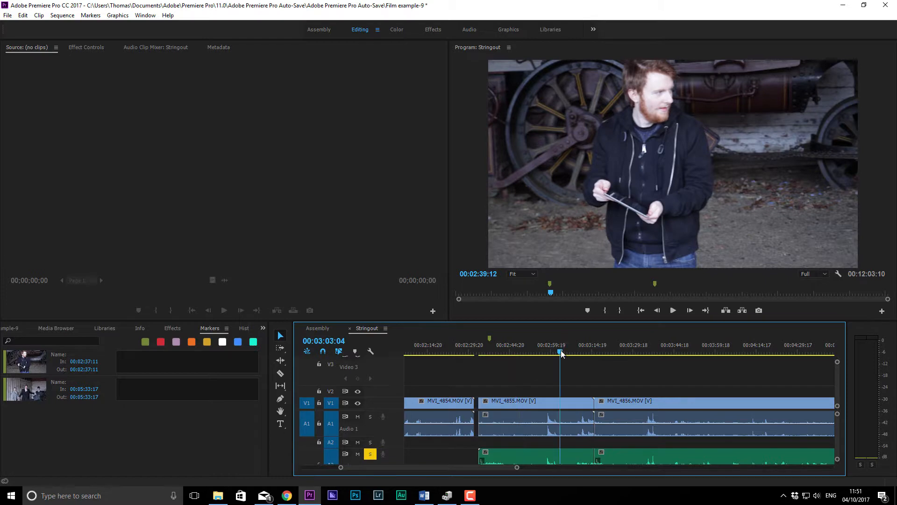
click(550, 402)
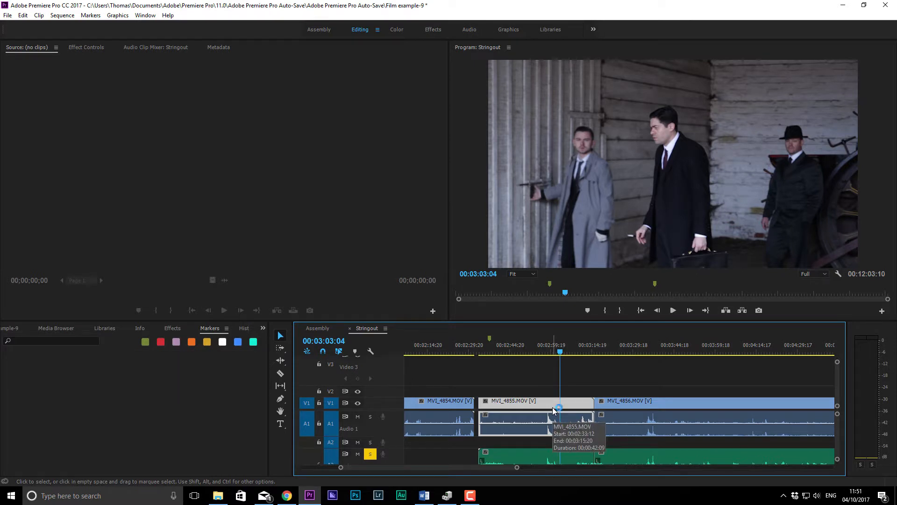
key(m)
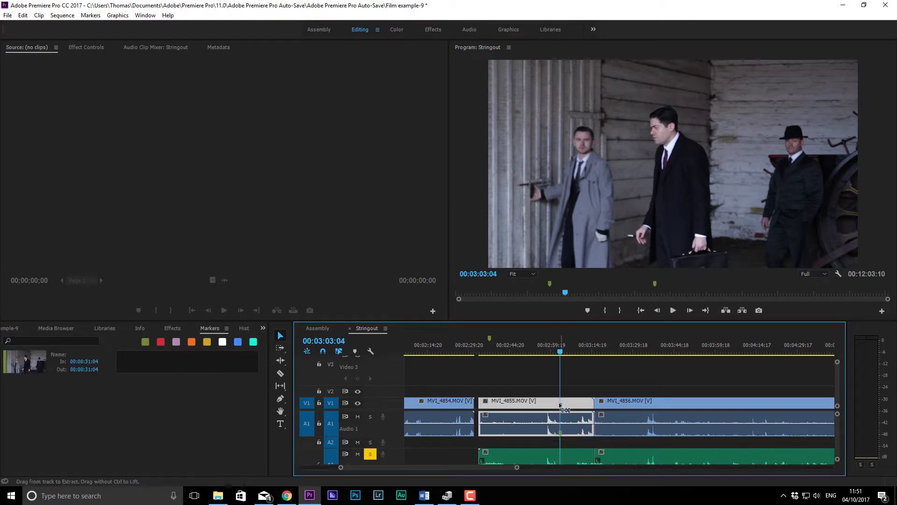
key(=)
key(=)
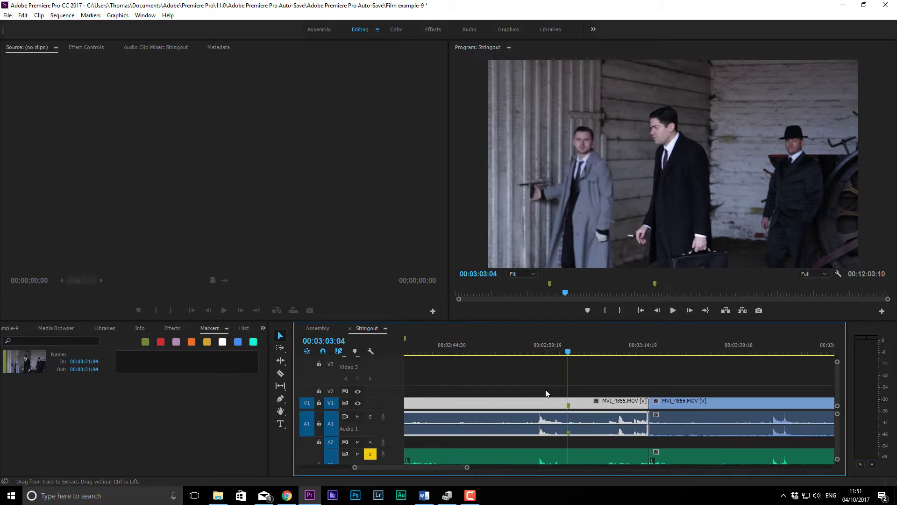
Step: Open the comment of the MVI_4855.MOV clip marker for editing, and deselect the clip to list the sequence markers
click(603, 387)
click(589, 400)
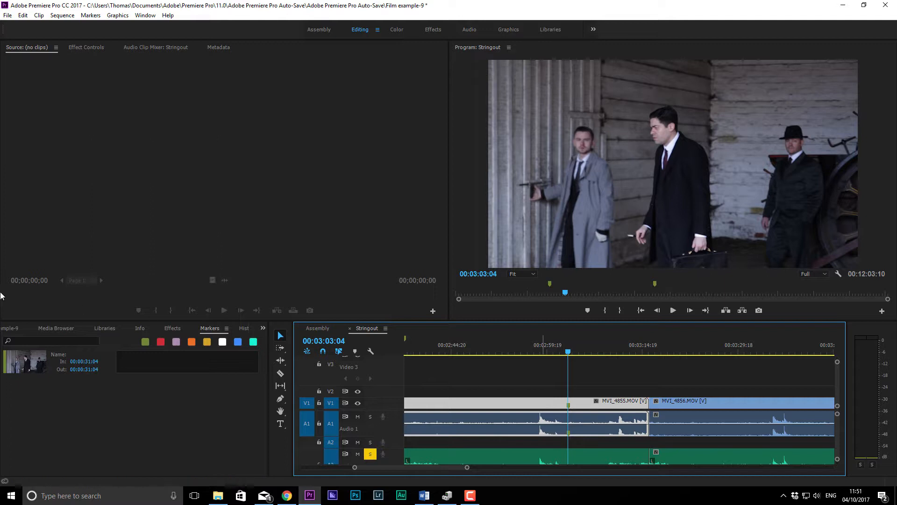
click(36, 373)
click(120, 351)
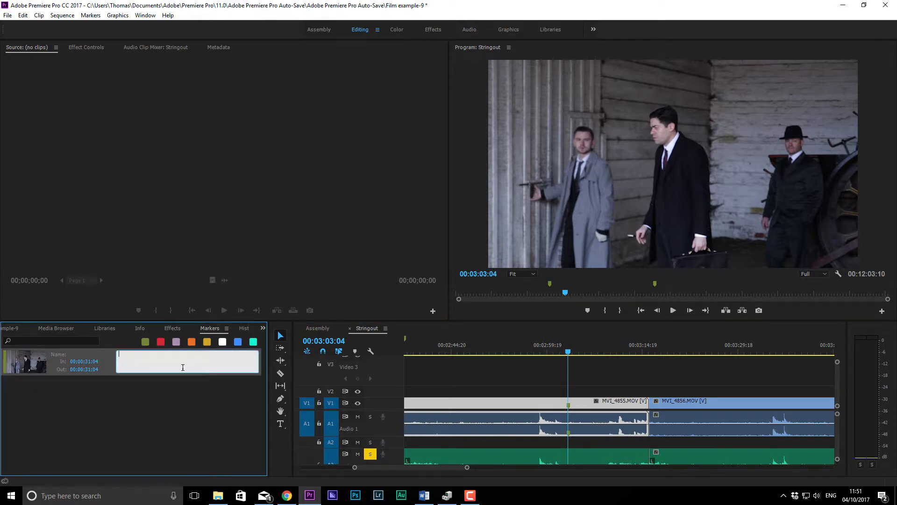
click(516, 376)
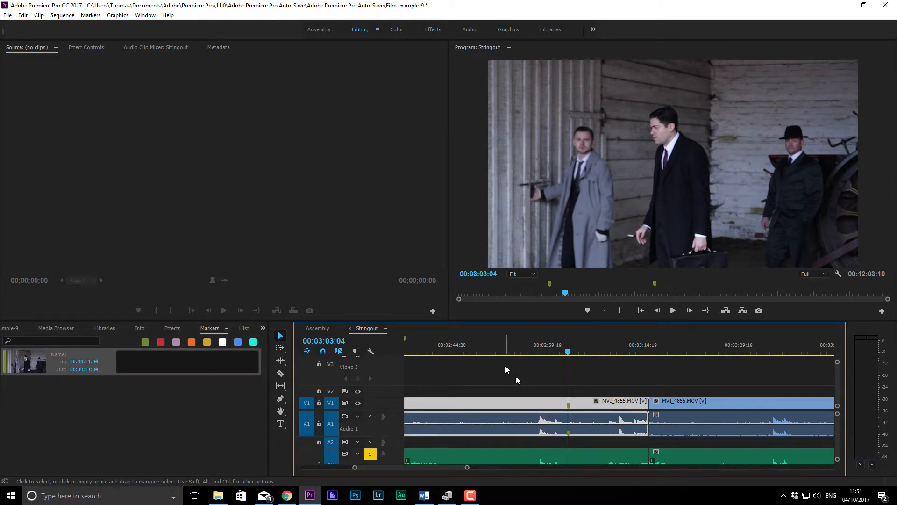
click(533, 384)
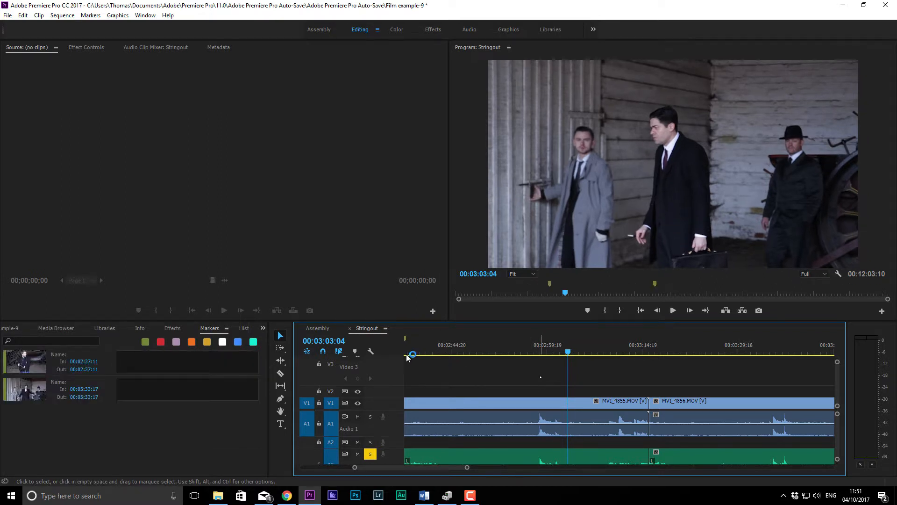
Step: Show the project's edit history and restore the state of the second Add Marker entry
click(263, 328)
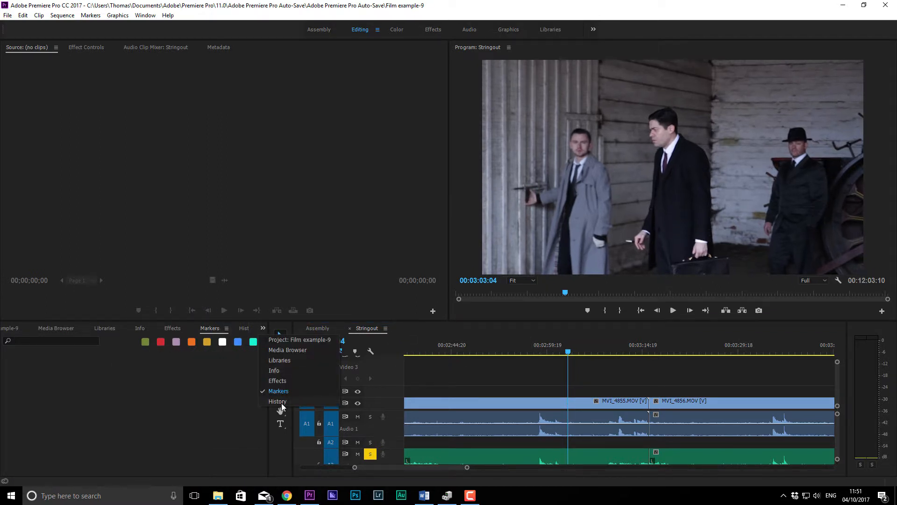
click(277, 400)
click(45, 359)
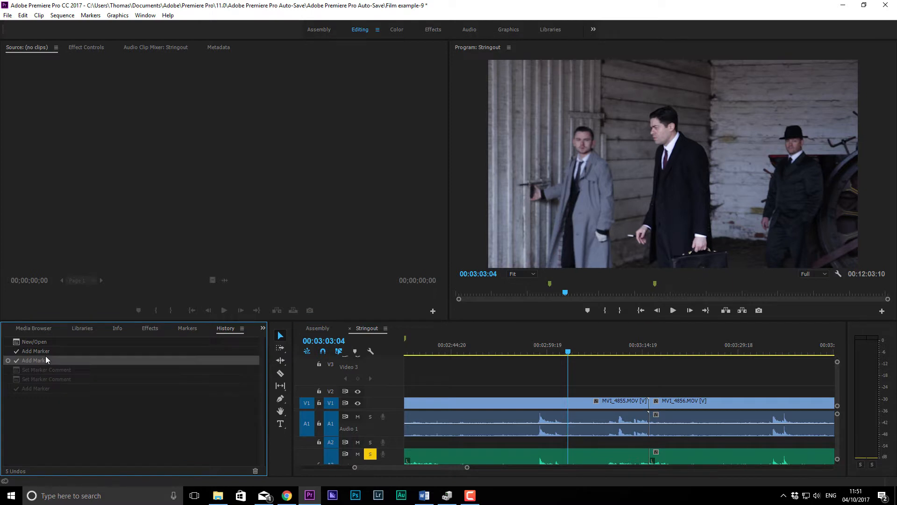
Step: Compare the marker list with the edit history, and undo both sequence markers
click(190, 332)
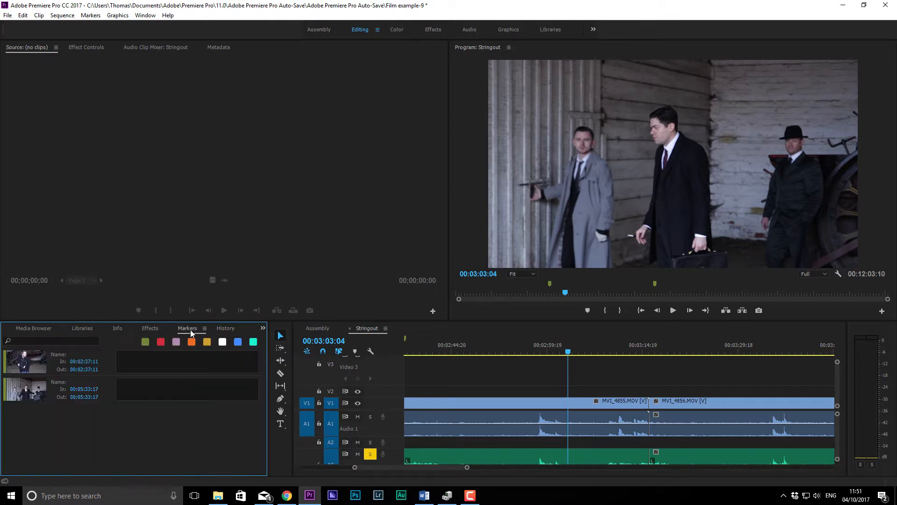
click(226, 329)
click(190, 332)
click(226, 328)
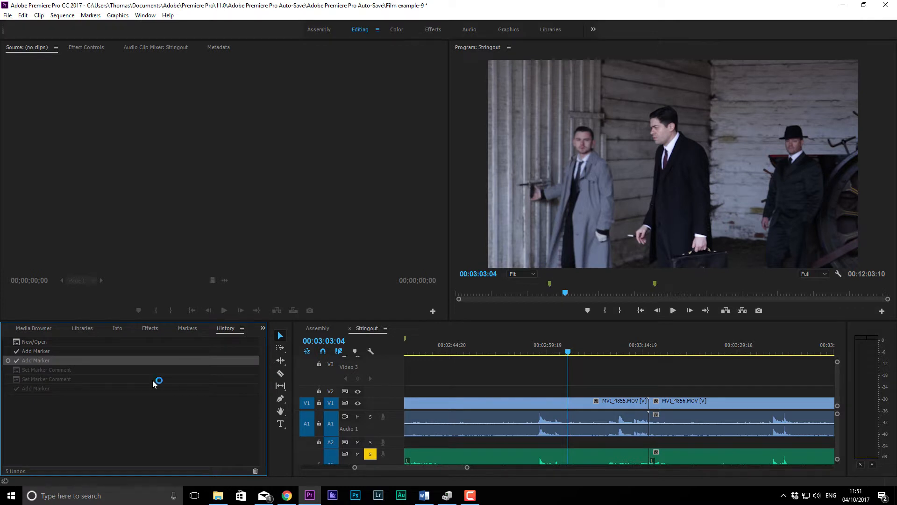
key(ctrl+z)
key(ctrl+z)
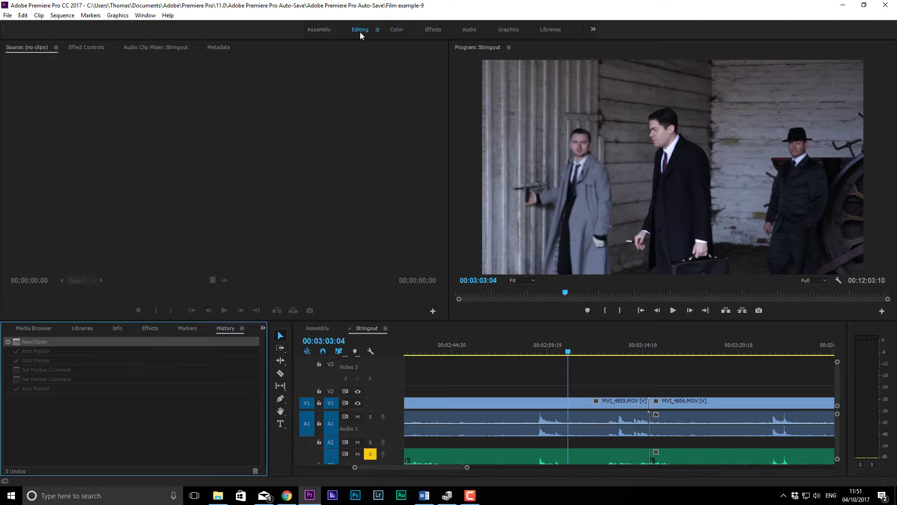
Step: Switch to the Assembly workspace, view the Media Browser, and open the Shoot 3 Cam A bin from the project
key(alt+shift+1)
click(96, 46)
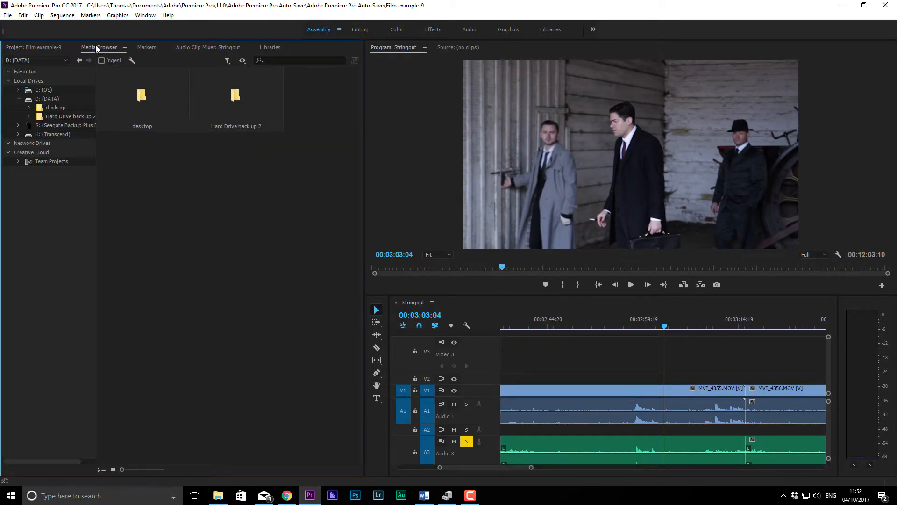
click(59, 48)
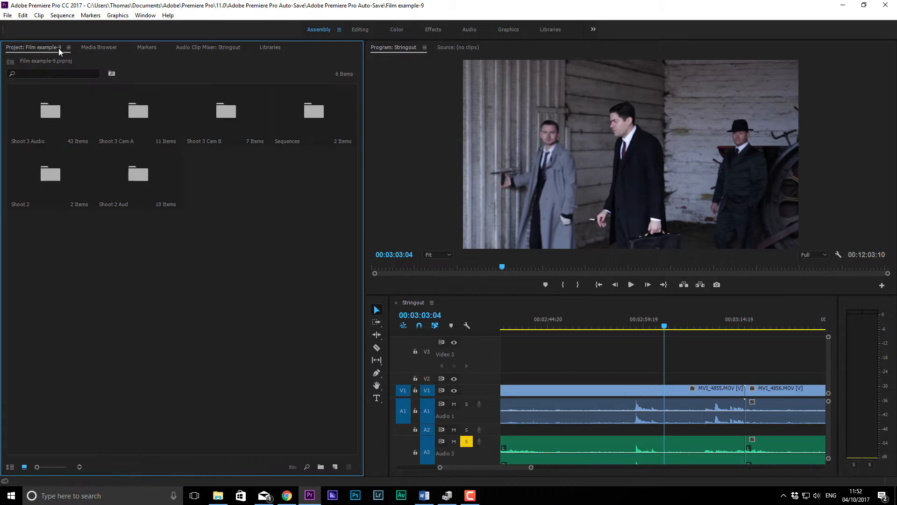
double_click(147, 122)
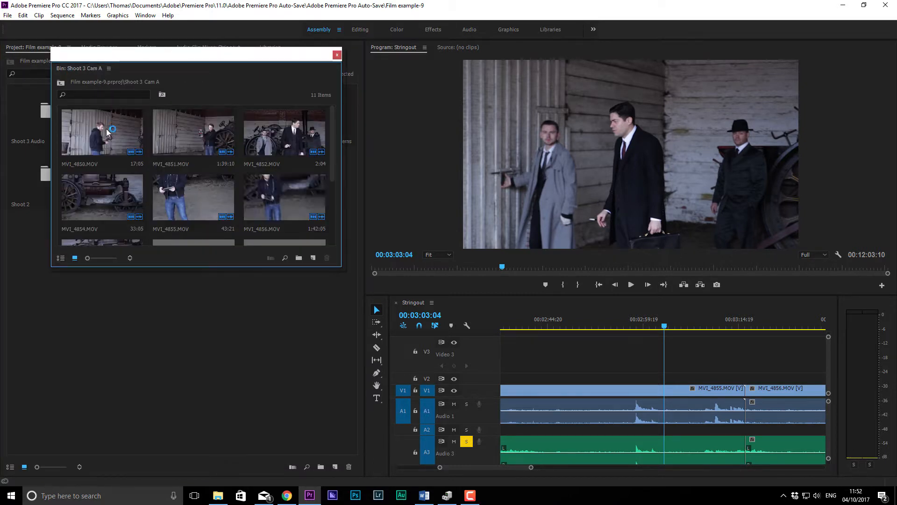
Step: Close the Shoot 3 Cam A bin, switch to the Editing workspace, and select the MVI_4855.MOV clip to show its effect controls
click(337, 55)
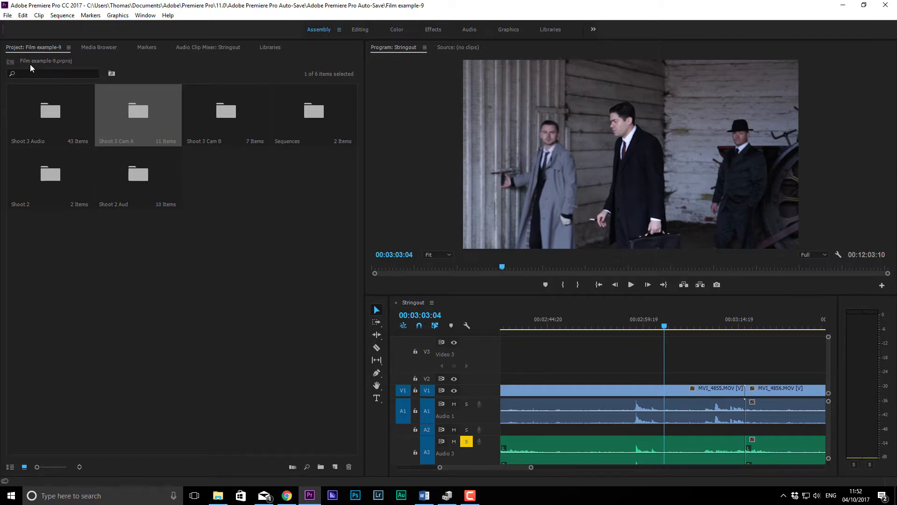
click(359, 30)
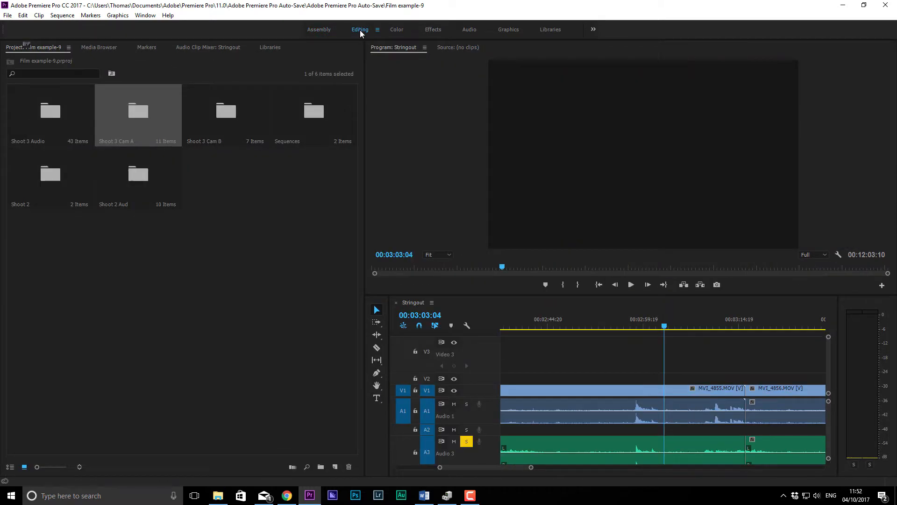
drag(138, 115, 85, 48)
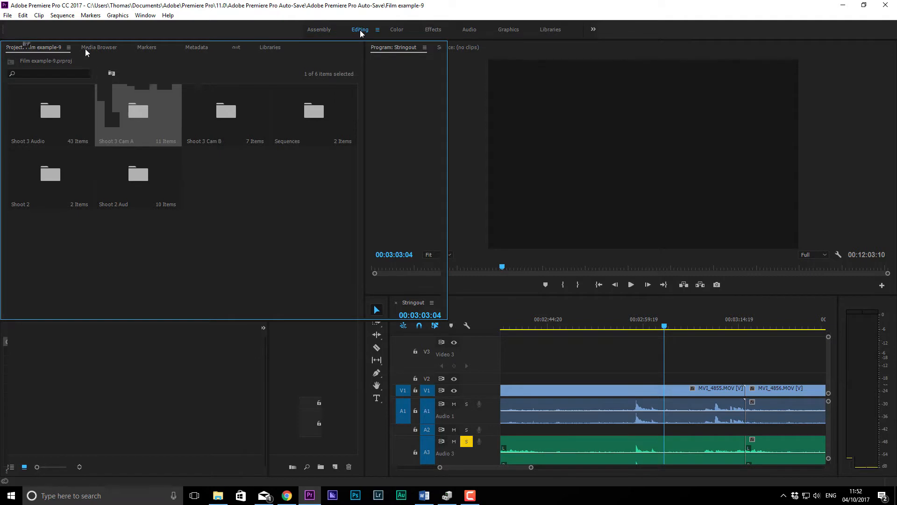
click(85, 49)
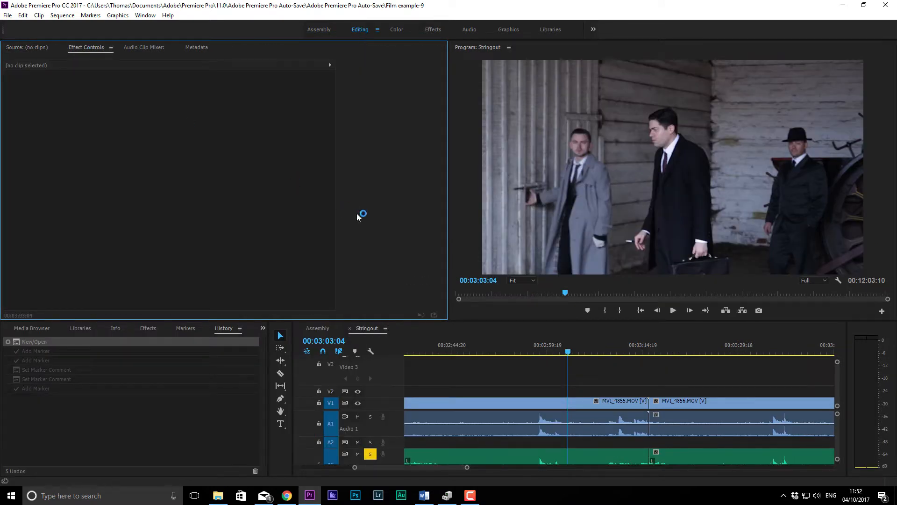
click(568, 401)
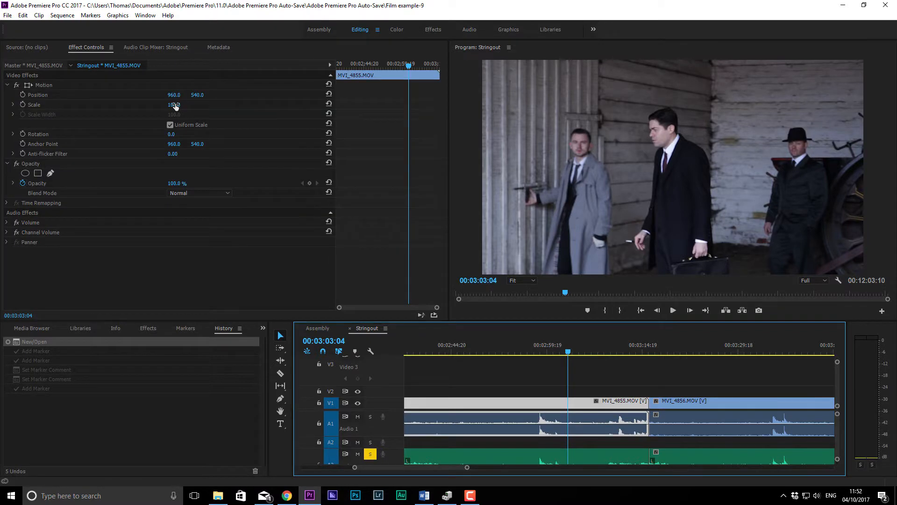
Step: Try changing the clip's Motion position and rotating it to -29°, undoing each change
drag(173, 104, 147, 98)
key(ctrl+z)
key(ctrl+z)
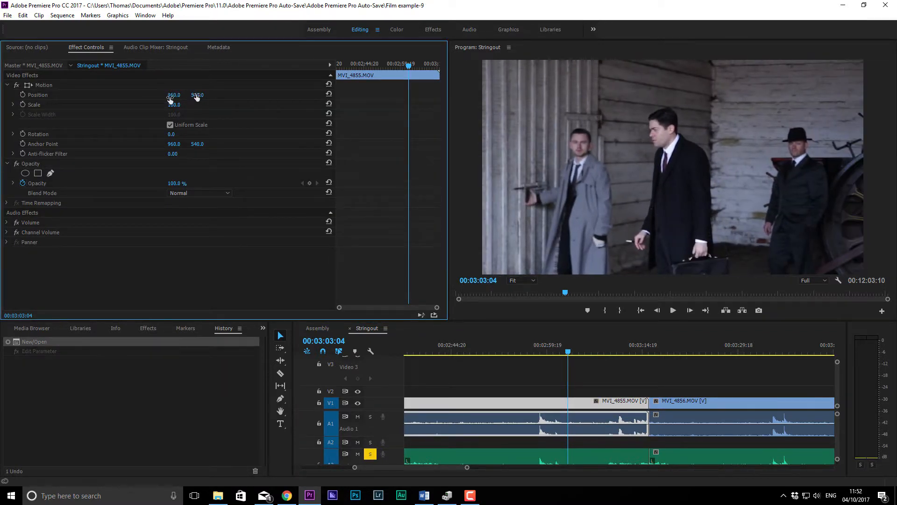
drag(169, 136, 184, 142)
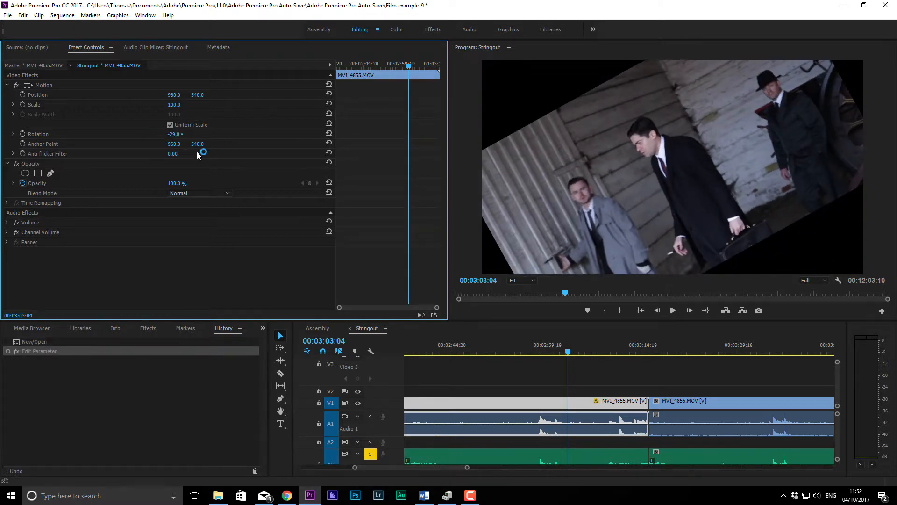
key(ctrl+z)
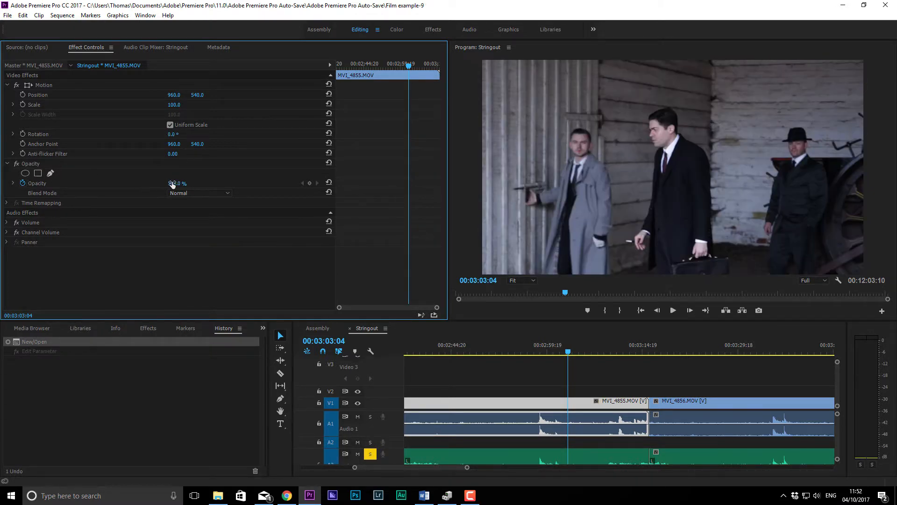
Step: Add a 100% opacity keyframe to the MVI_4855.MOV clip at 00:03:03:04 and view the blend modes, leaving Normal
drag(173, 184, 247, 185)
click(187, 192)
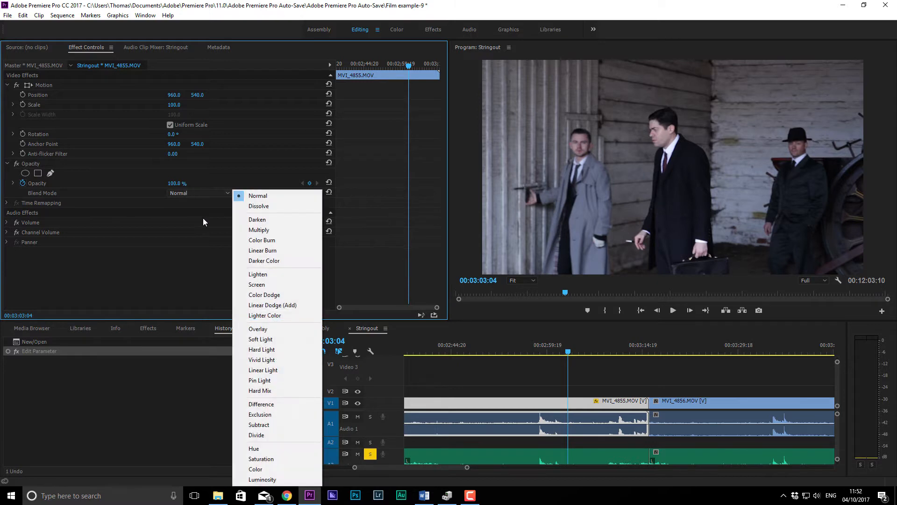
click(33, 280)
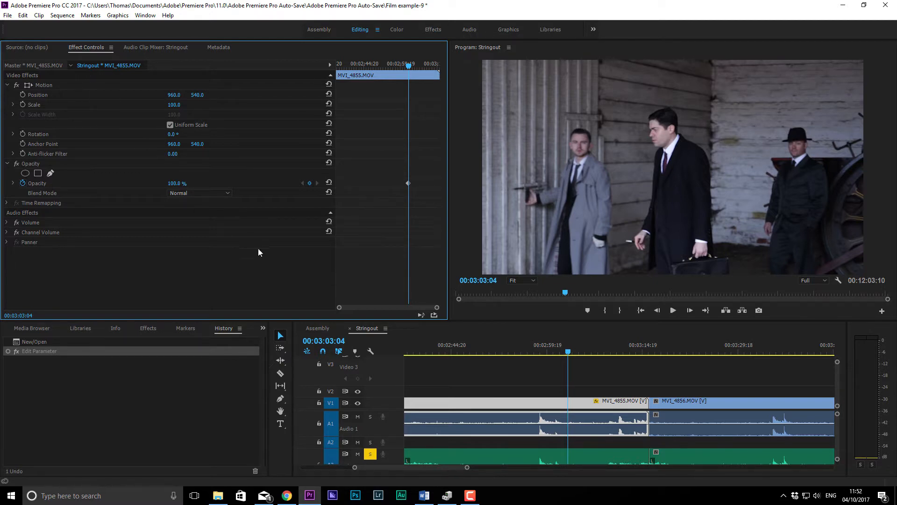
Step: View the Audio Clip Mixer and the clip's metadata, and move the playhead to 00:02:47:18 in the Stringout sequence
click(147, 48)
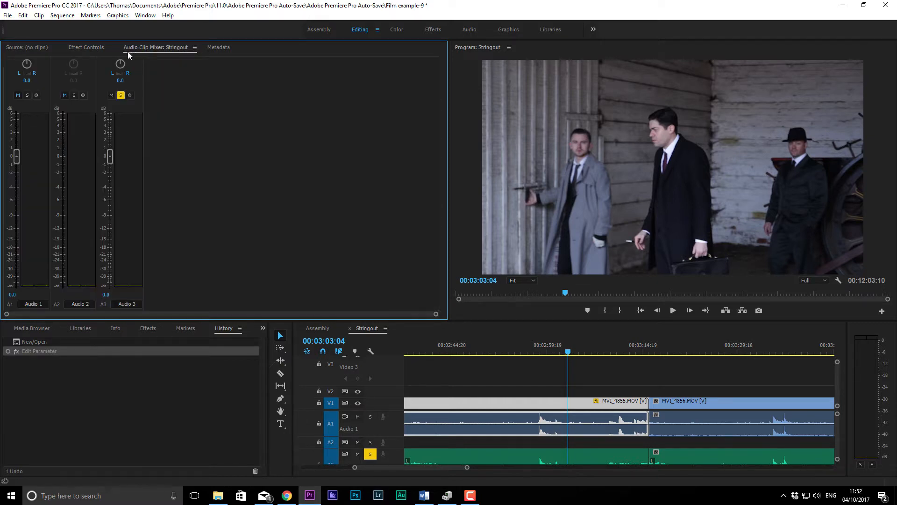
click(212, 48)
click(161, 47)
click(468, 347)
click(469, 346)
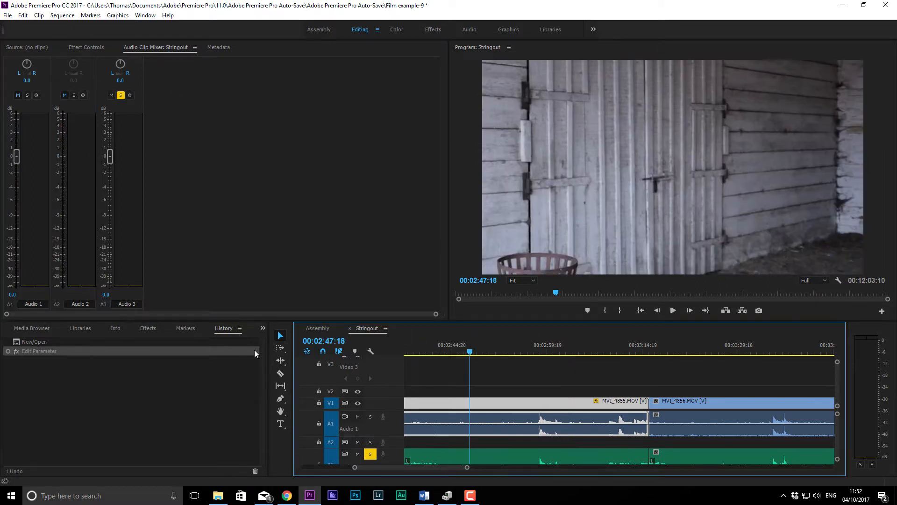
click(226, 367)
click(279, 139)
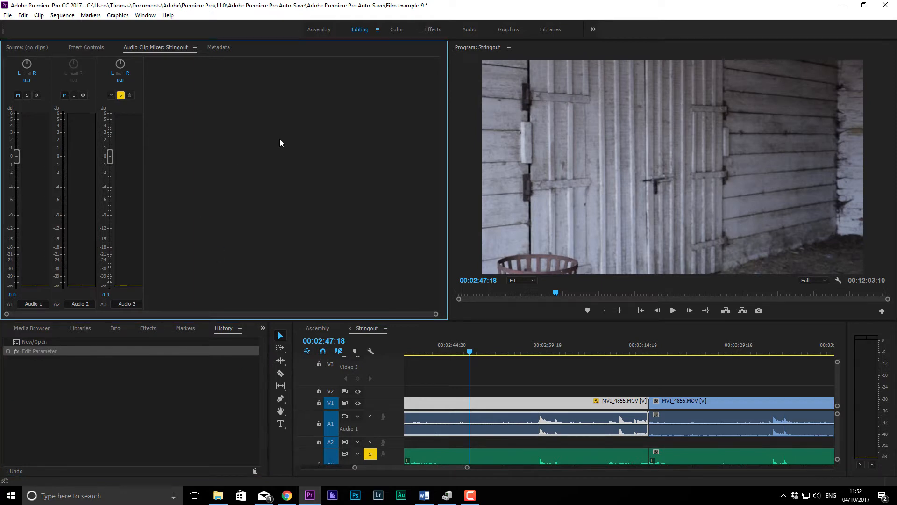
Step: Switch to the Color workspace and view the Basic Correction settings in Lumetri Color
click(396, 30)
click(395, 32)
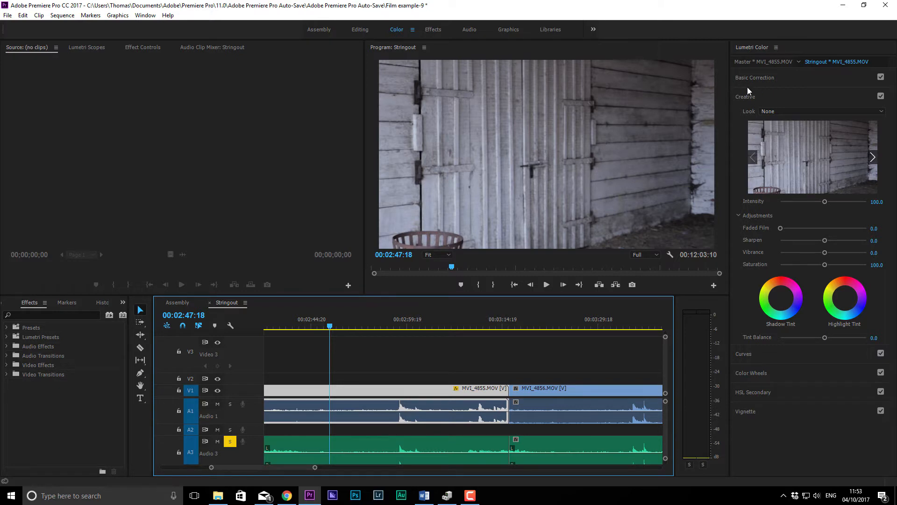
click(766, 79)
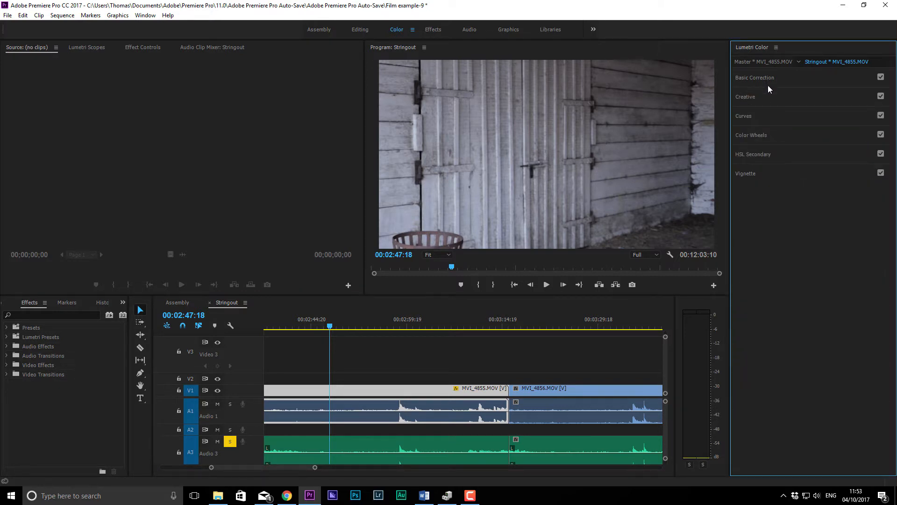
click(767, 80)
click(771, 78)
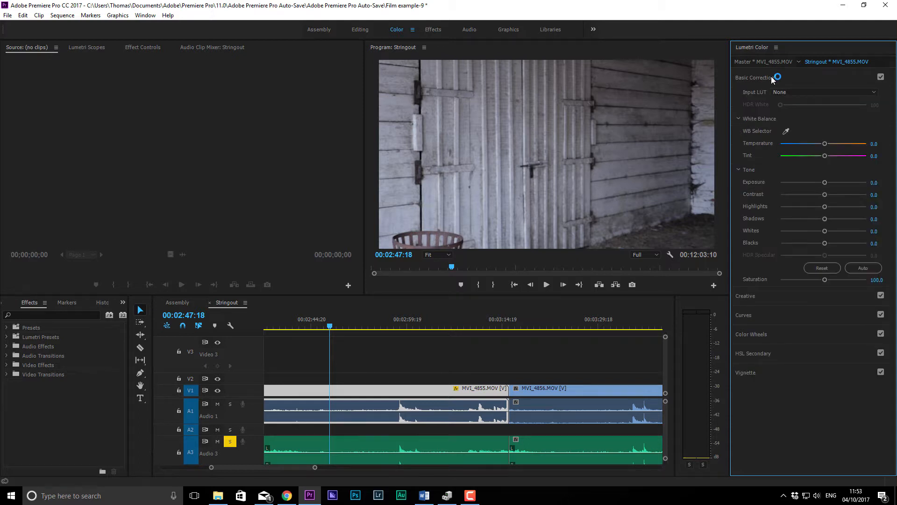
Step: Collapse Basic Correction and look through the Creative and Curves sections of Lumetri Color
click(771, 78)
click(775, 93)
click(773, 97)
click(773, 117)
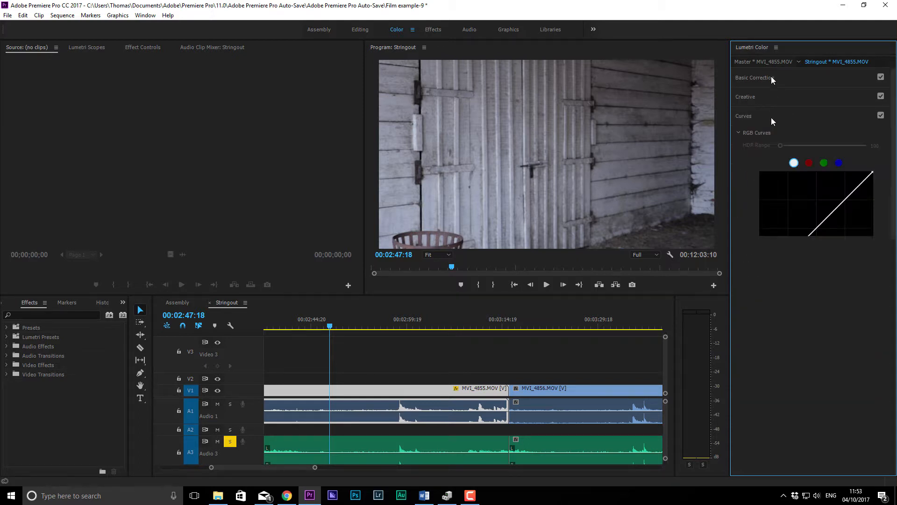
scroll(799, 291, down, 2)
scroll(789, 211, up, 2)
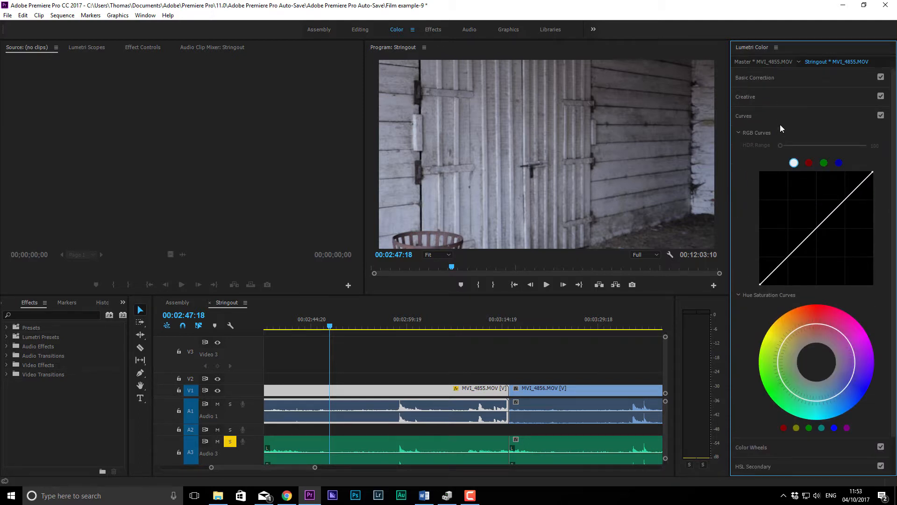
Step: View the Color Wheels, HSL Secondary and Vignette sections of Lumetri Color, leaving all sections collapsed
click(780, 117)
click(777, 136)
click(757, 136)
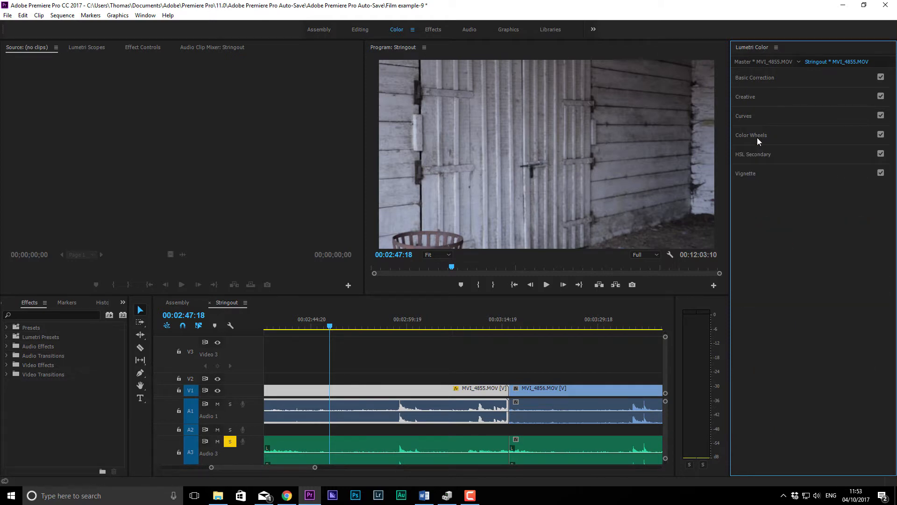
click(759, 157)
click(759, 155)
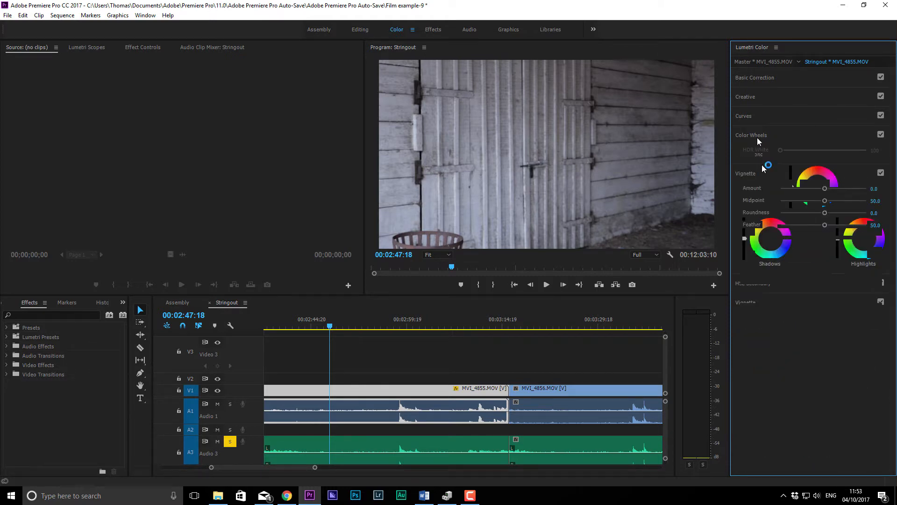
click(758, 171)
click(755, 173)
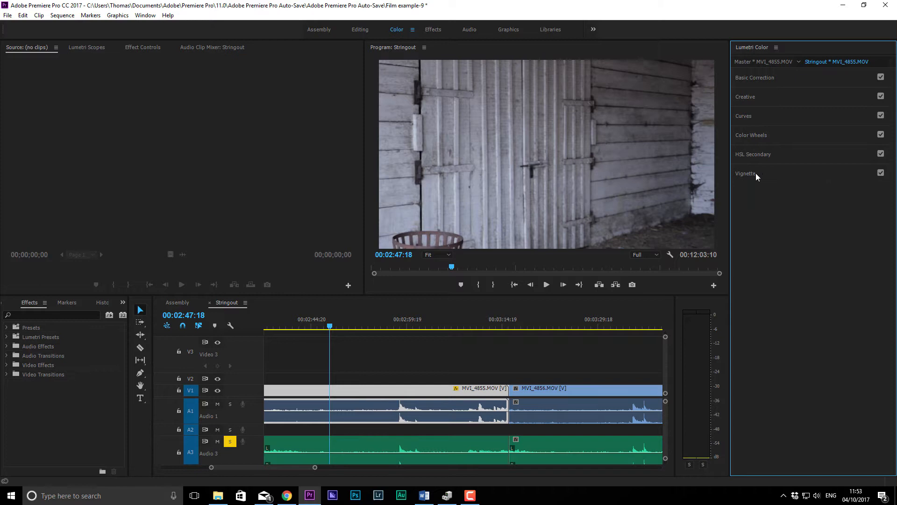
click(754, 117)
click(754, 118)
Step: Switch to the Effects workspace and view its Lumetri Color, Essential Sound and Essential Graphics panels
click(429, 30)
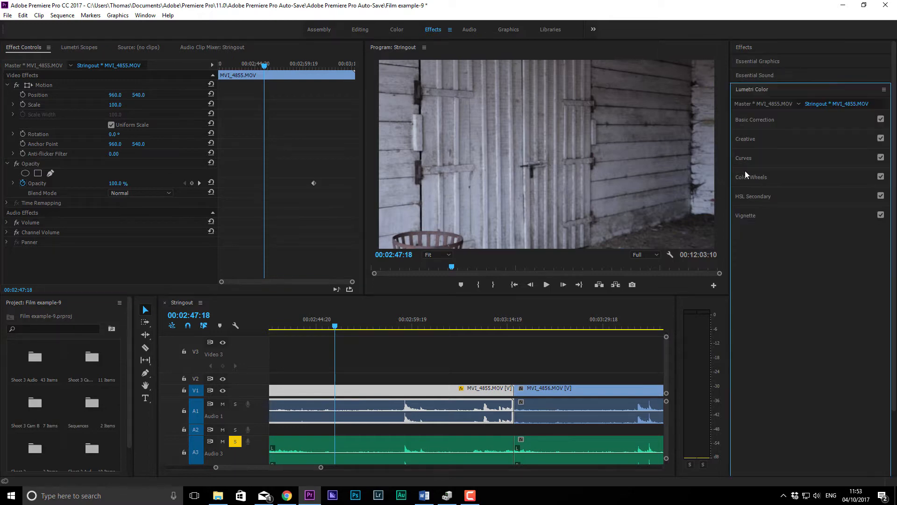
click(746, 171)
click(762, 124)
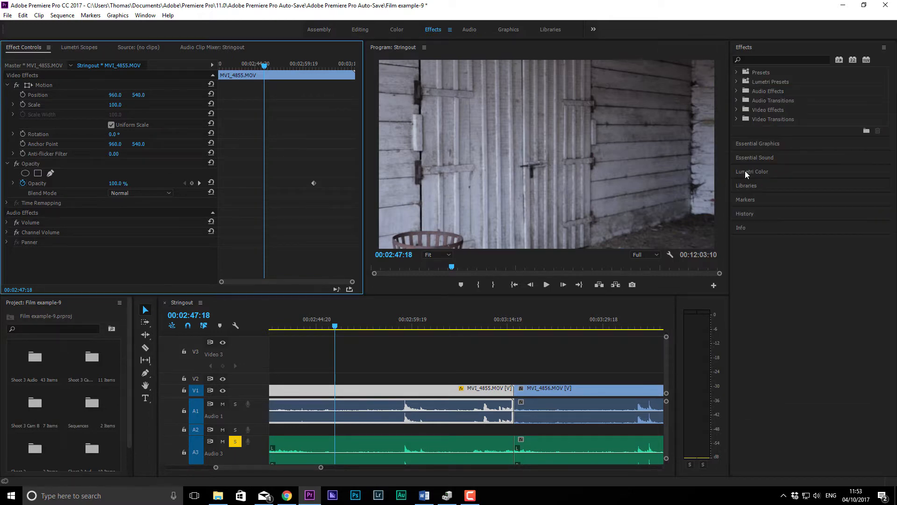
click(744, 170)
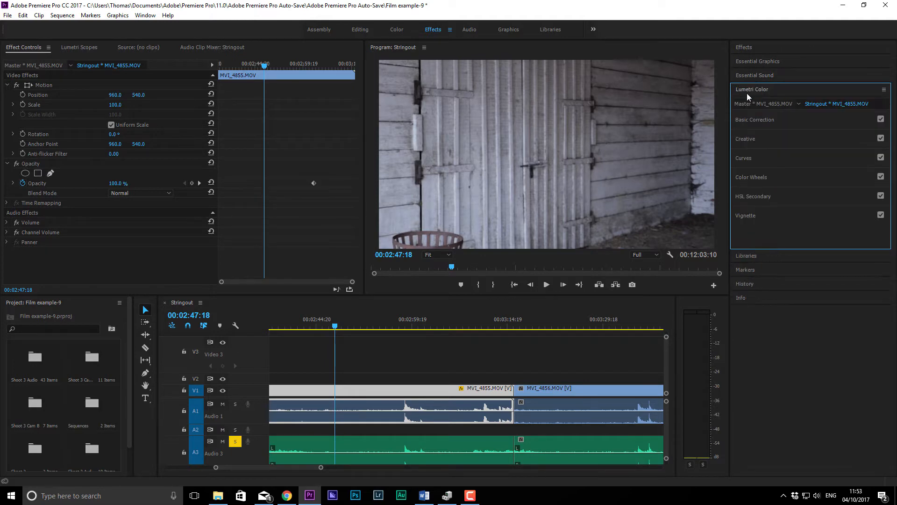
click(743, 75)
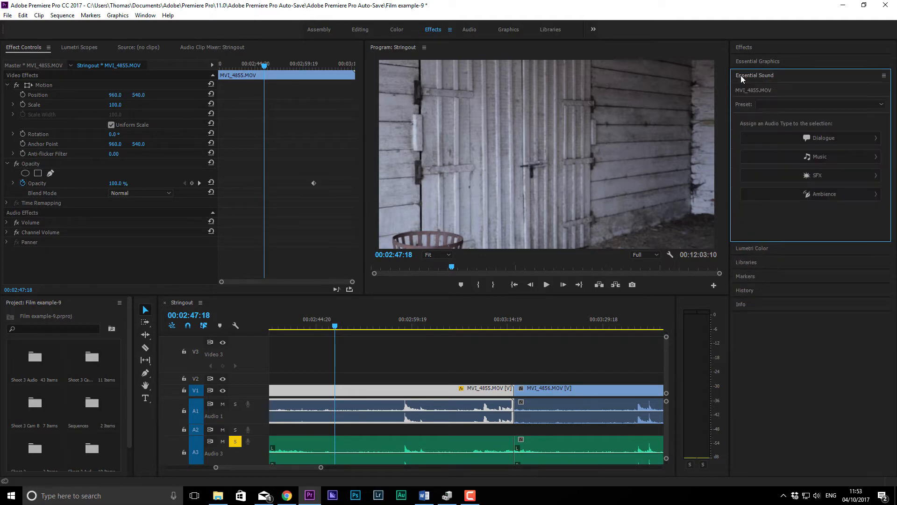
click(751, 61)
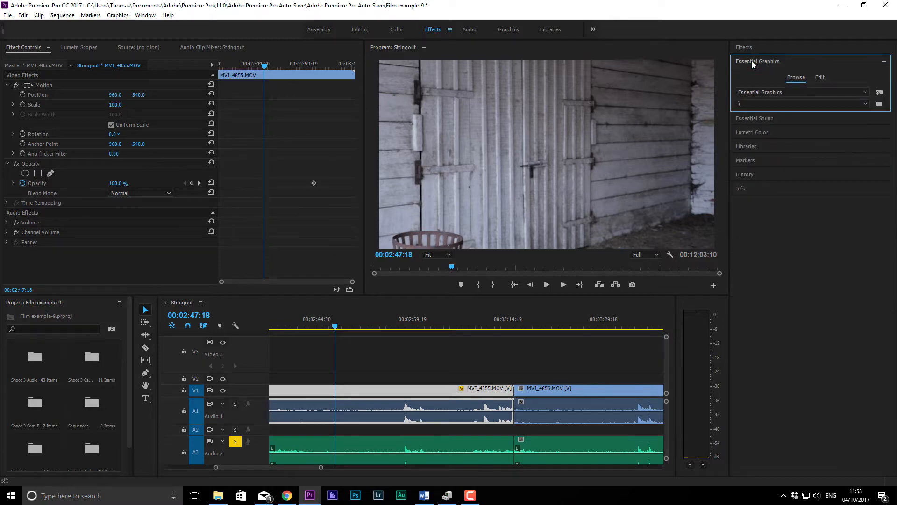
Step: Show the effects list and expand the Color Correction folder under Video Effects
click(750, 46)
click(737, 110)
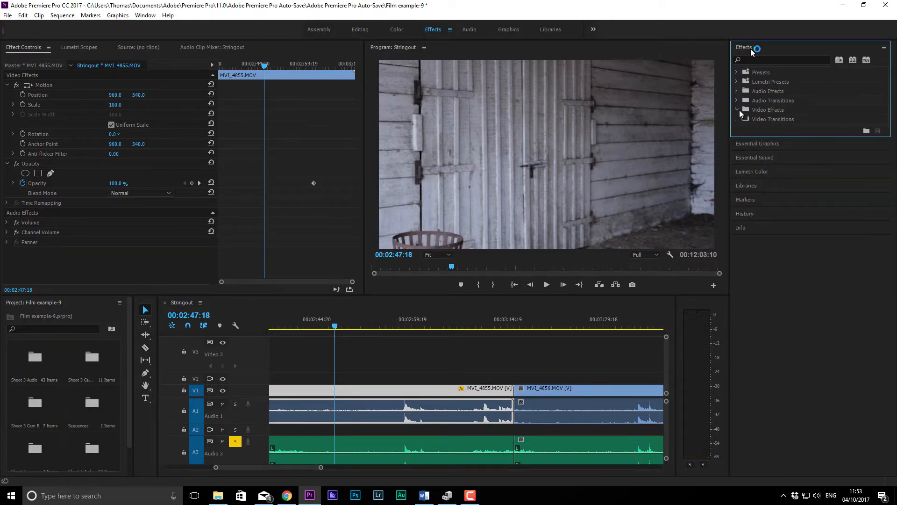
click(743, 148)
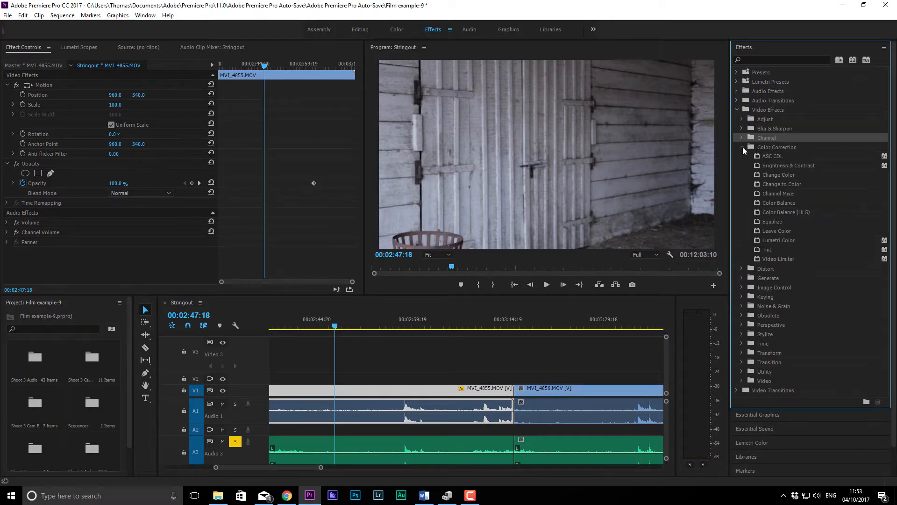
Step: Try applying the Brightness & Contrast effect to the MVI_4855.MOV clip, and undo it
drag(774, 167, 204, 282)
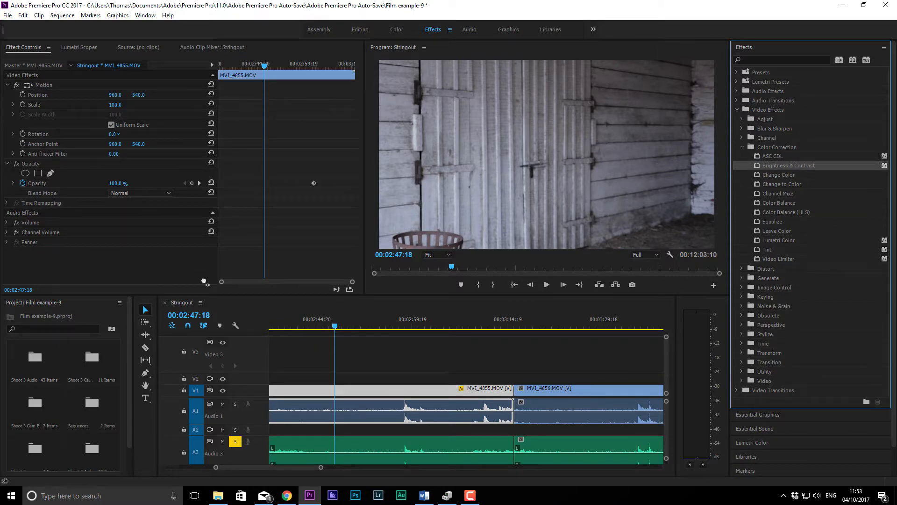
double_click(786, 165)
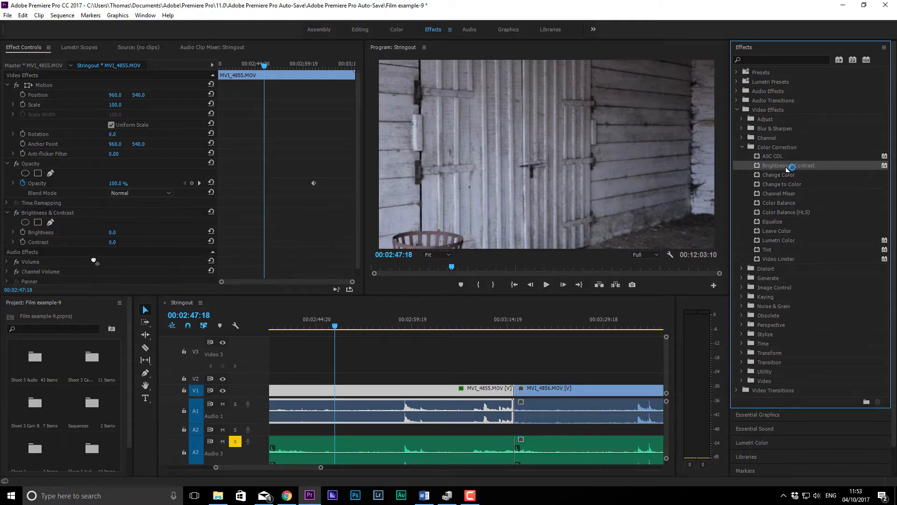
click(382, 367)
click(364, 388)
key(ctrl+z)
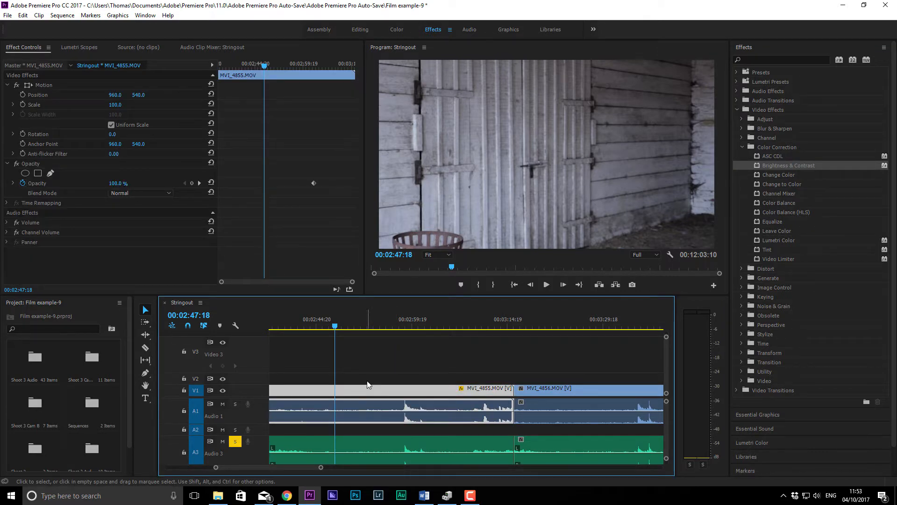
Step: Switch to the Audio workspace and view the Dialogue presets in Essential Sound without choosing one
click(466, 29)
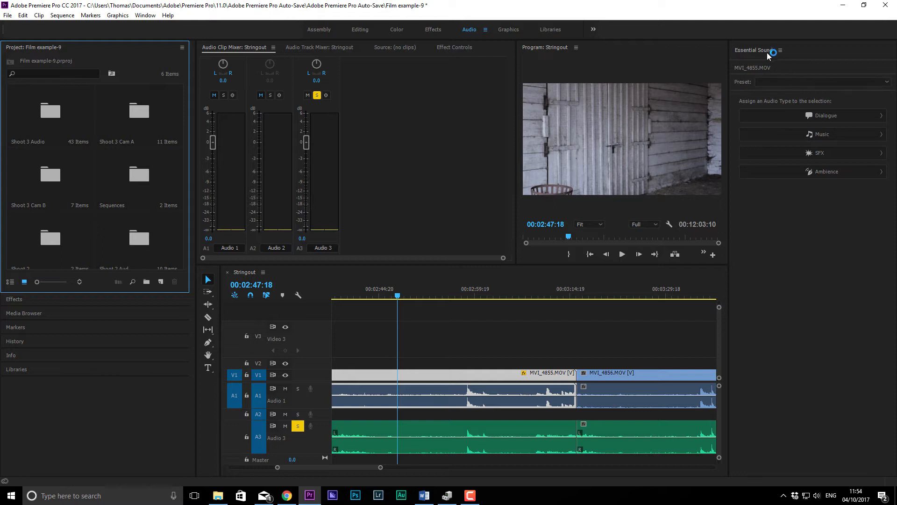
click(800, 246)
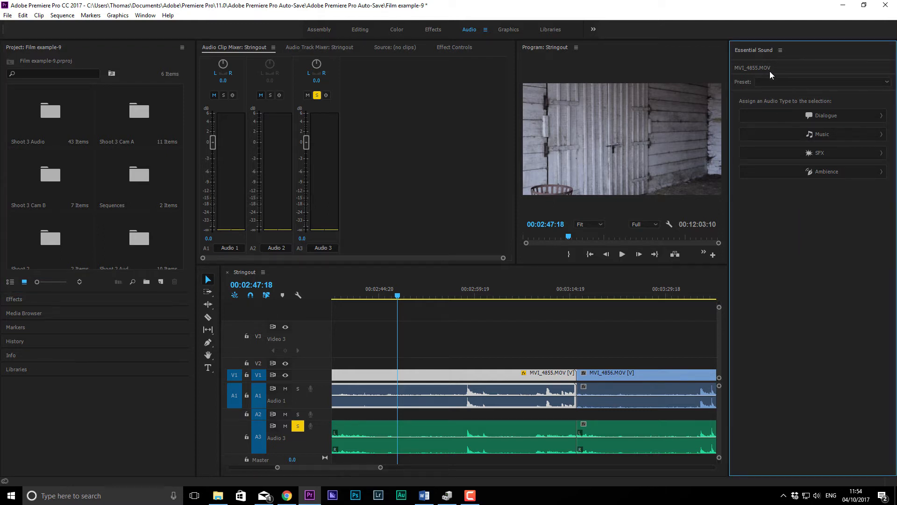
click(776, 82)
mouse_move(787, 93)
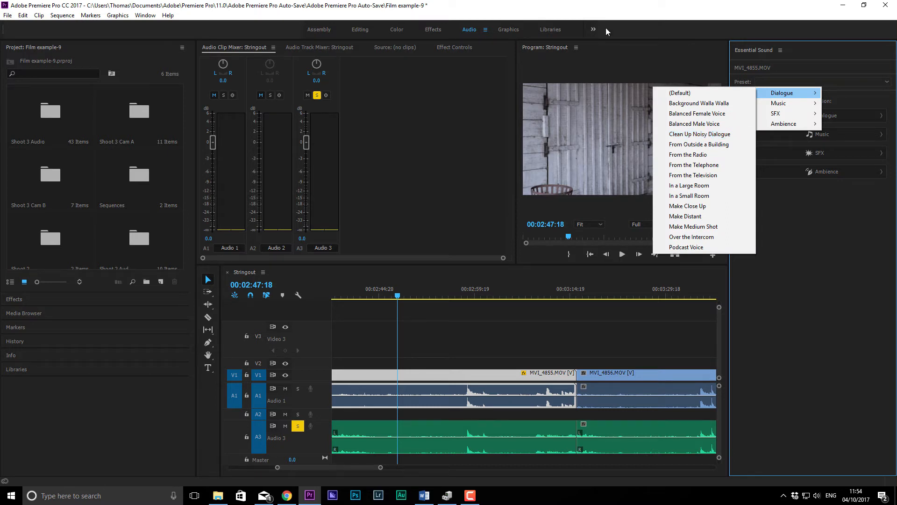
click(633, 20)
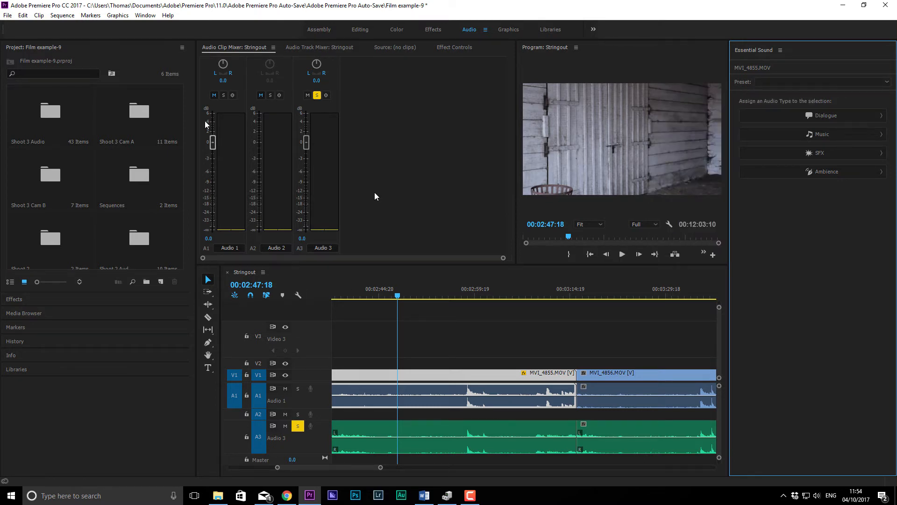
Step: Examine the Audio 1 and Audio 2 channels in the Audio Clip Mixer, leaving their names as they are
click(231, 247)
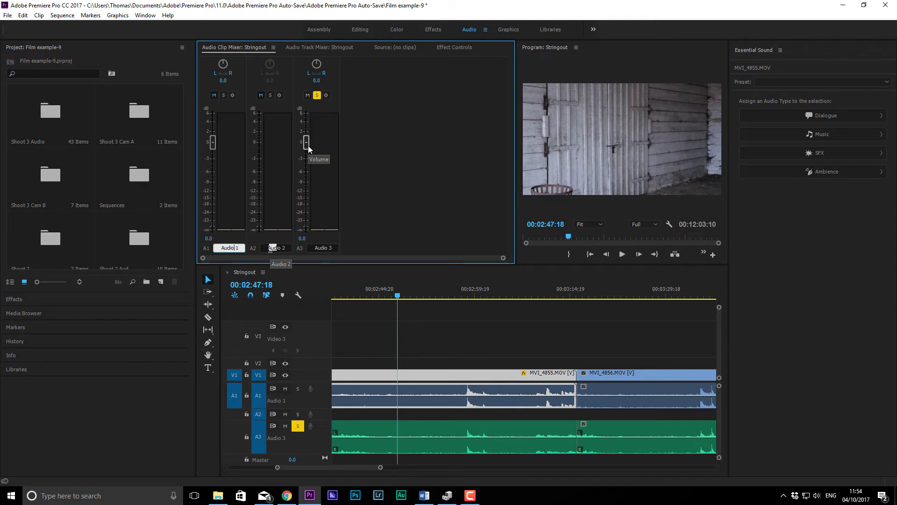
key(Tab)
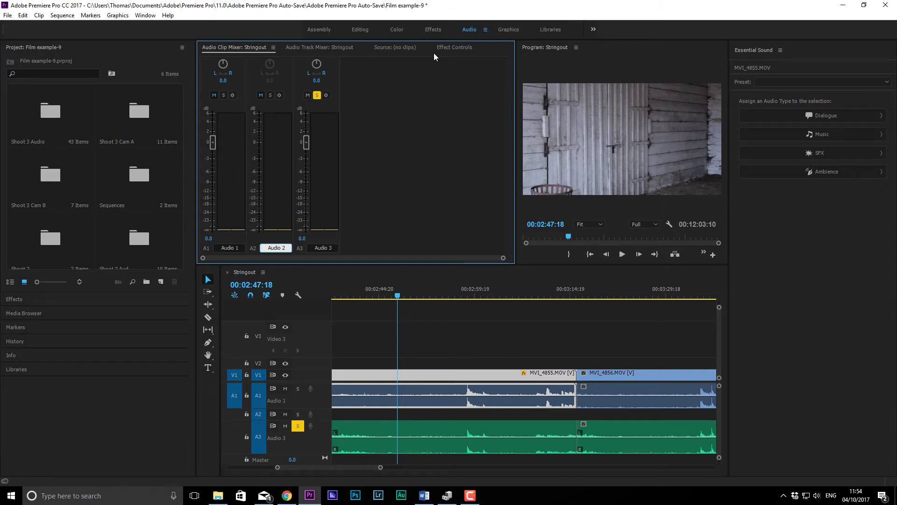
Step: Switch to the Graphics workspace and open the Captions and Subtitles template folder in Essential Graphics
click(509, 32)
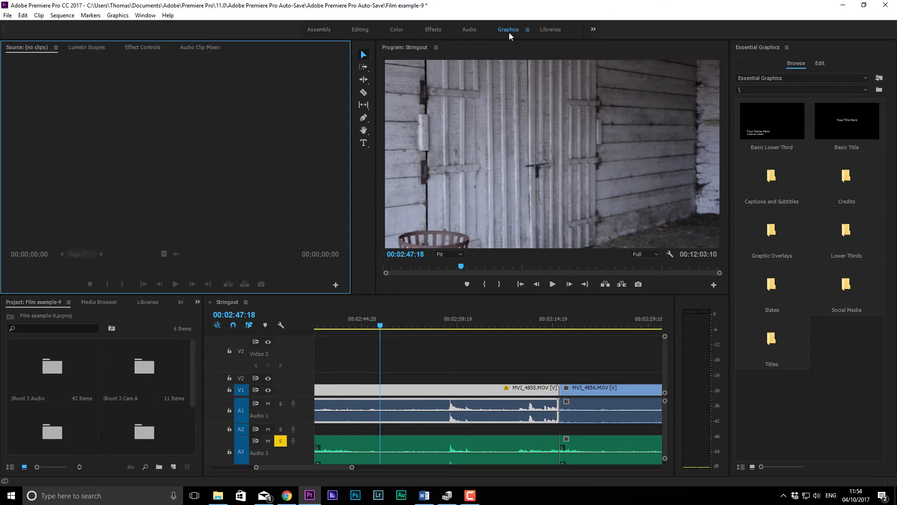
click(597, 29)
click(597, 29)
double_click(780, 194)
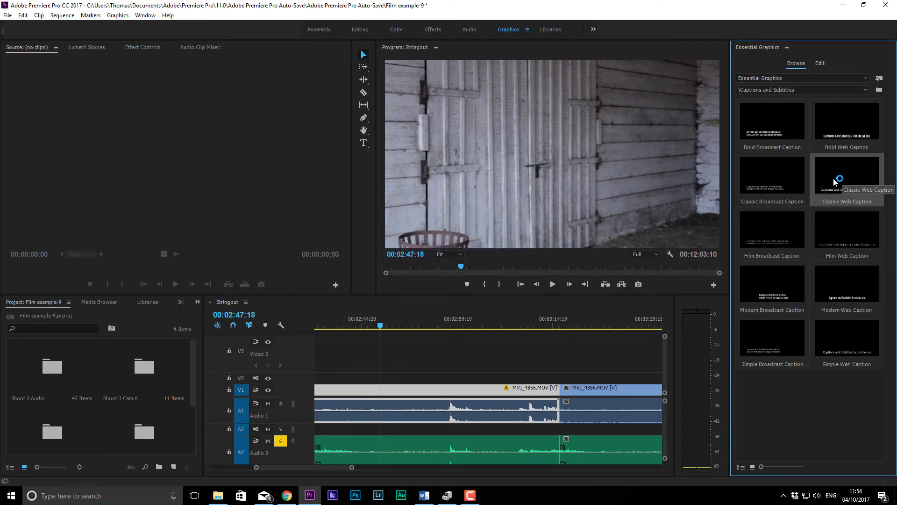
Step: Browse the Social Media and Lower Thirds template folders in Essential Graphics
click(778, 94)
click(772, 81)
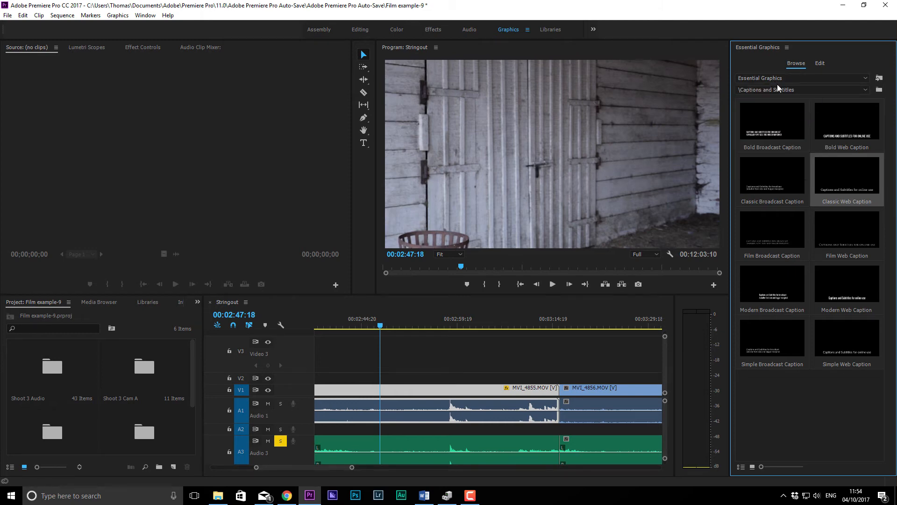
click(778, 89)
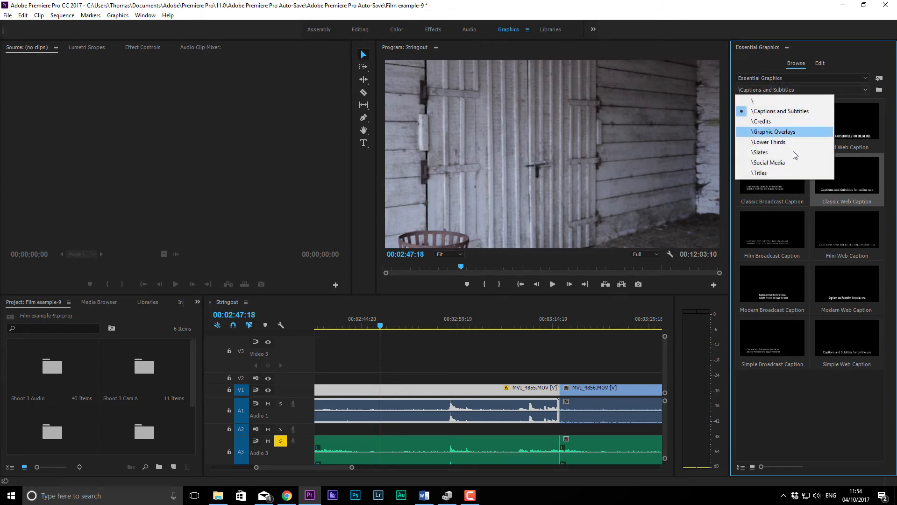
click(792, 163)
click(794, 90)
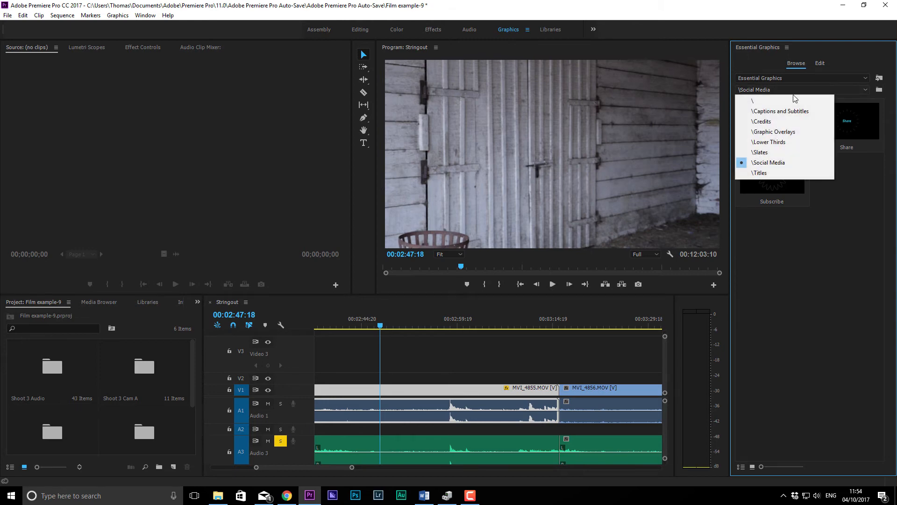
click(787, 141)
click(593, 30)
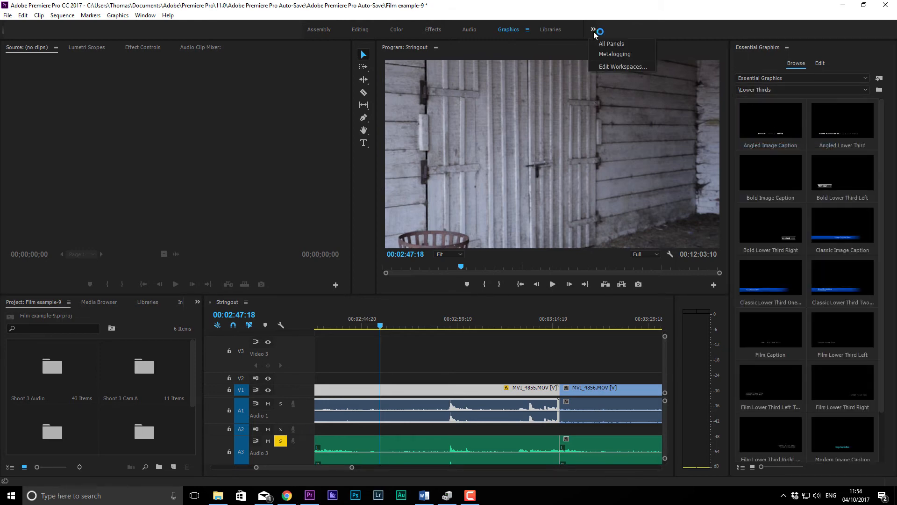
click(590, 41)
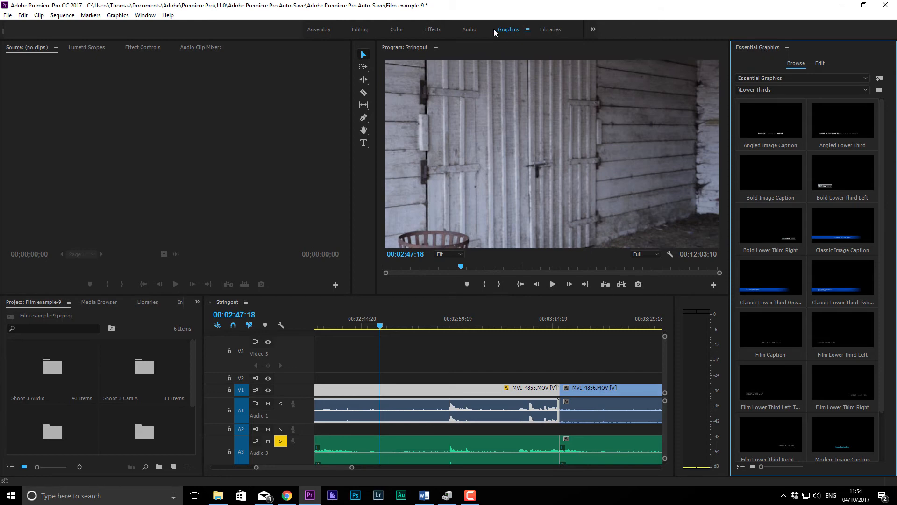
Step: Switch to the Editing workspace and reset it to its saved layout
click(405, 30)
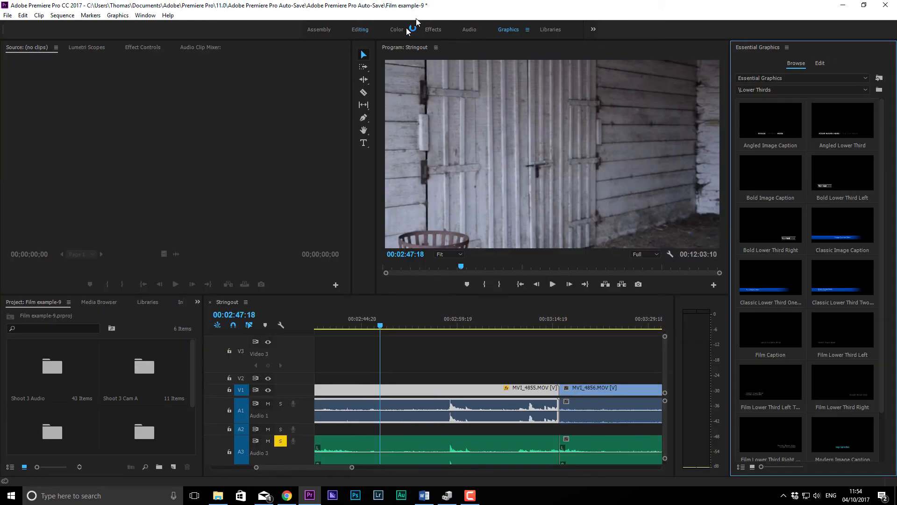
click(379, 32)
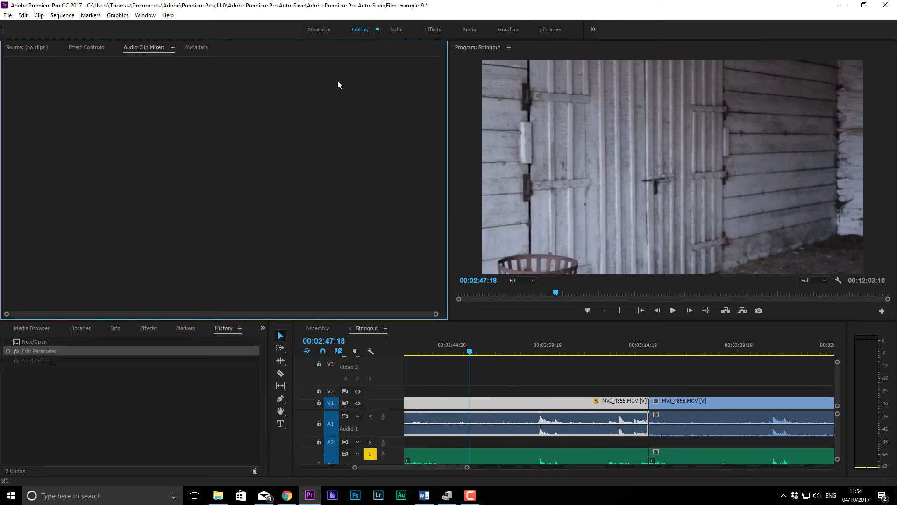
click(379, 32)
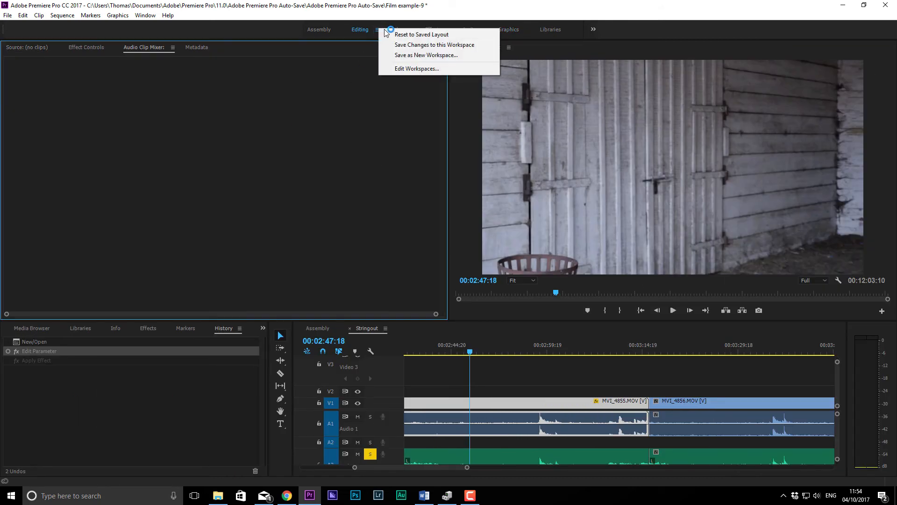
click(389, 34)
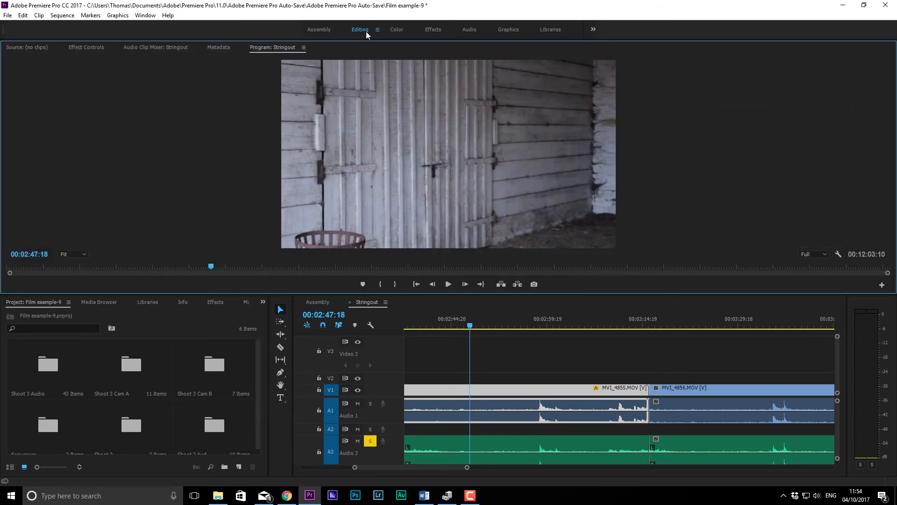
click(378, 30)
click(379, 36)
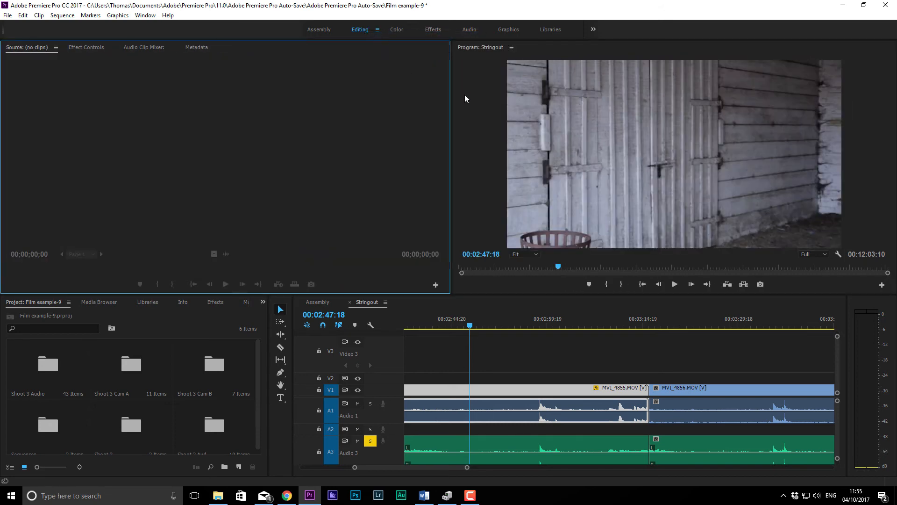
Step: Review the options for resetting, saving and editing workspaces and the additional available workspaces, without choosing any
click(372, 31)
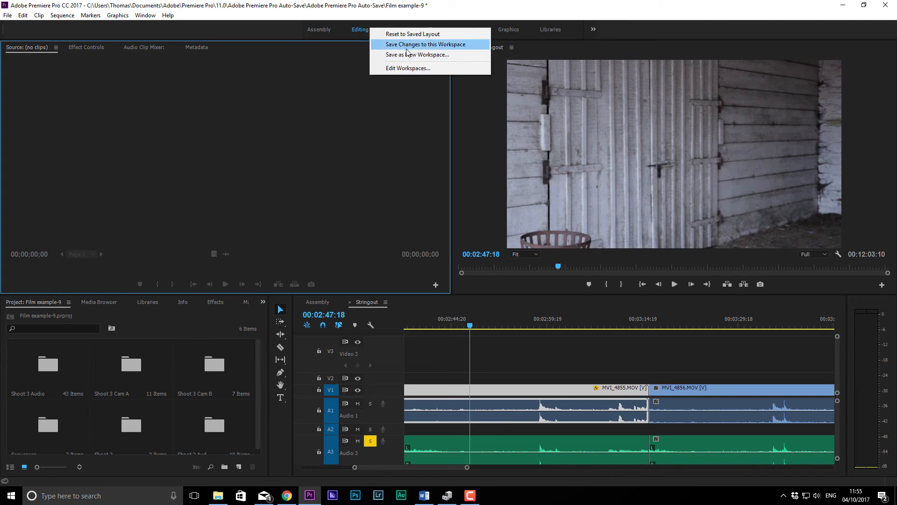
right_click(364, 22)
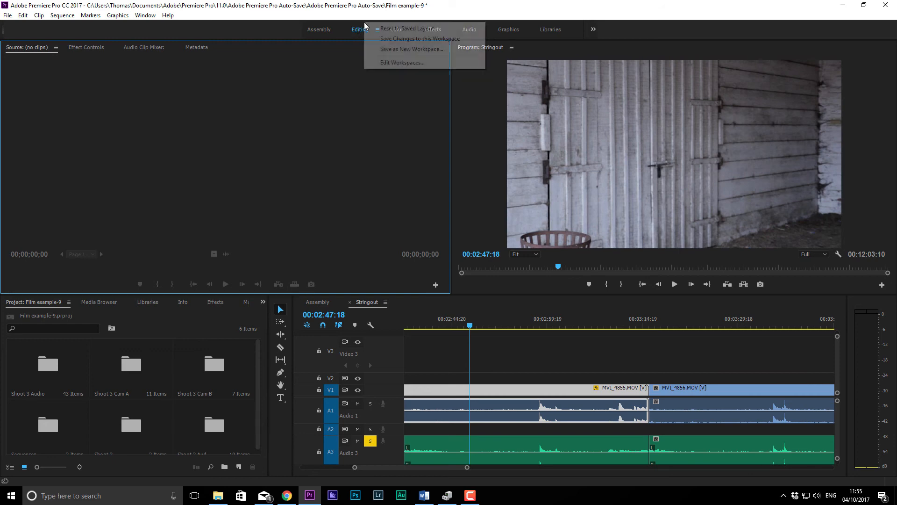
right_click(365, 23)
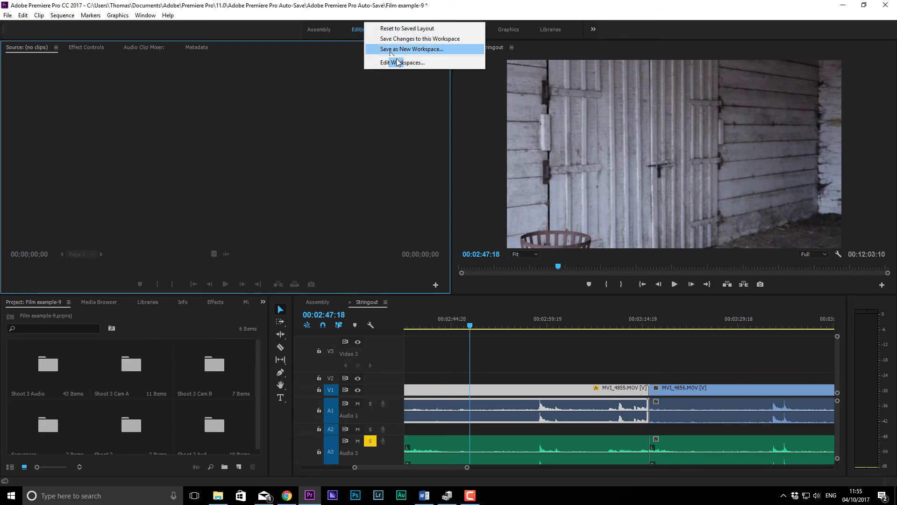
click(392, 63)
click(348, 156)
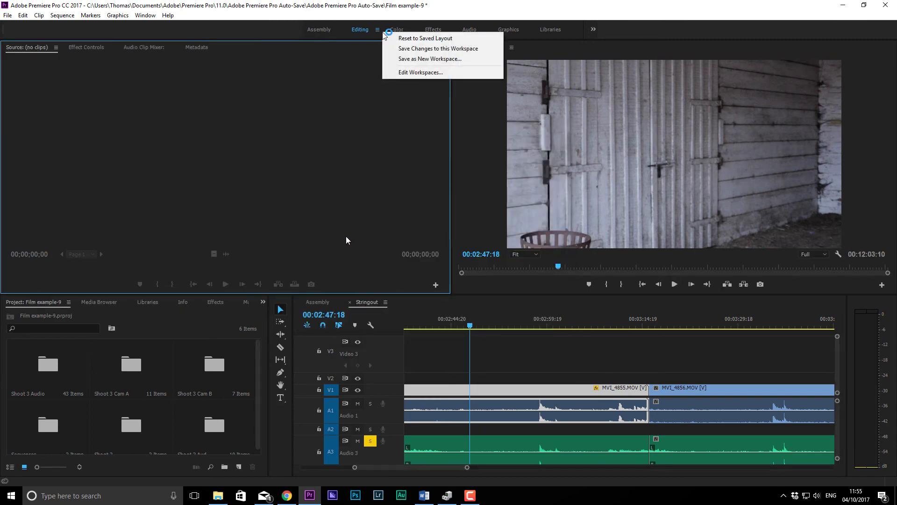
click(593, 29)
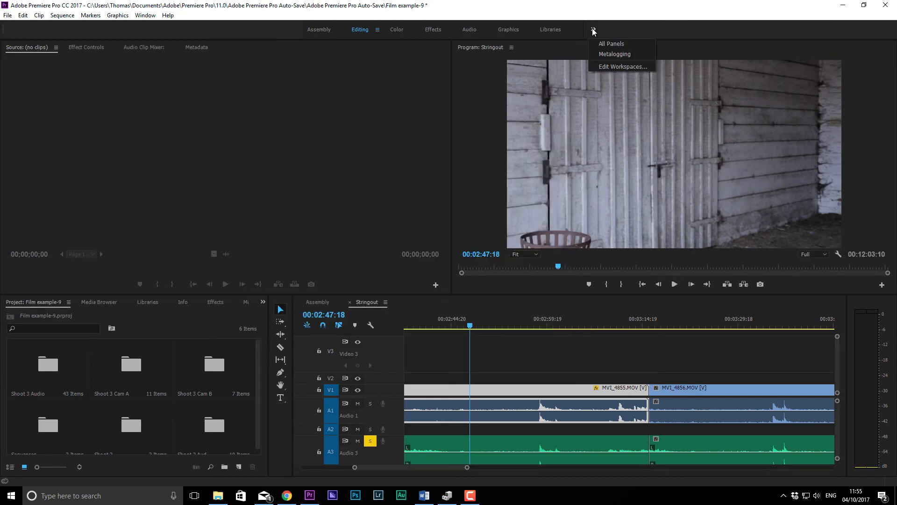
Step: Reset the Editing workspace to its saved layout and resize the Source, Program, Project and timeline panels by their shared borders
click(377, 30)
click(424, 38)
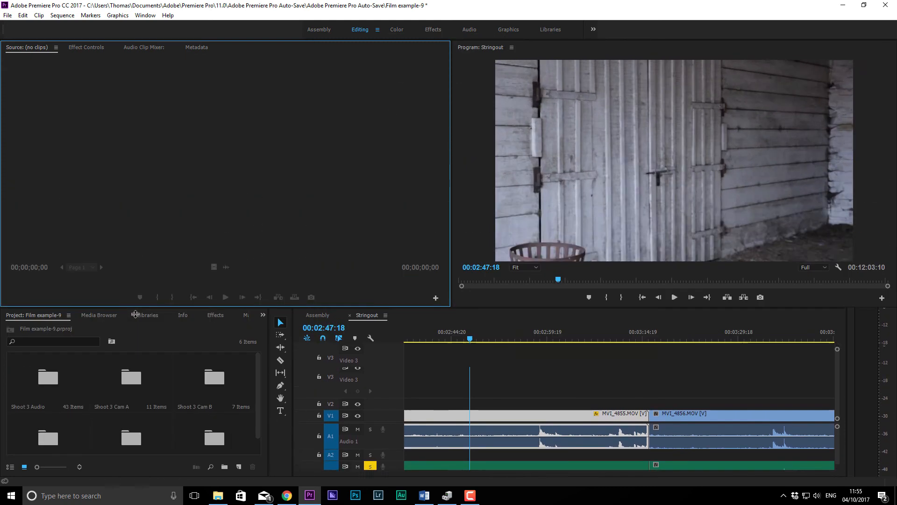
drag(138, 289, 136, 252)
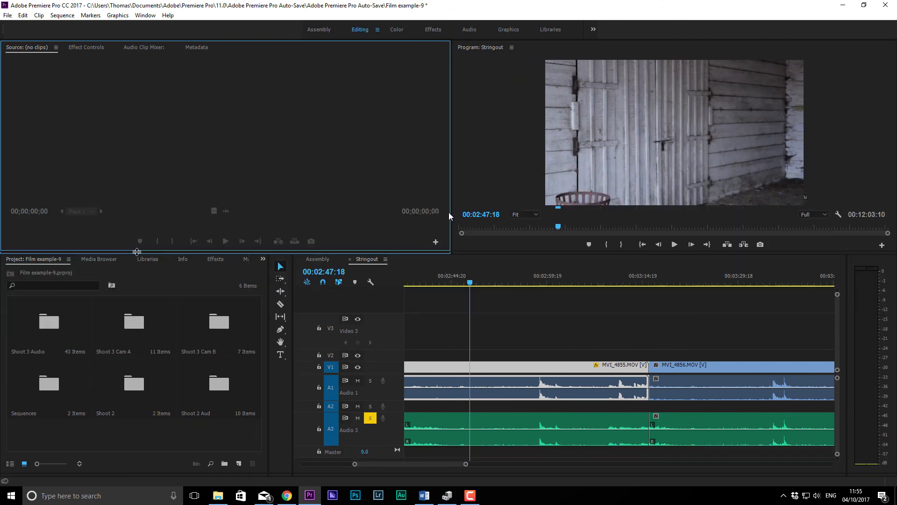
drag(451, 213, 457, 238)
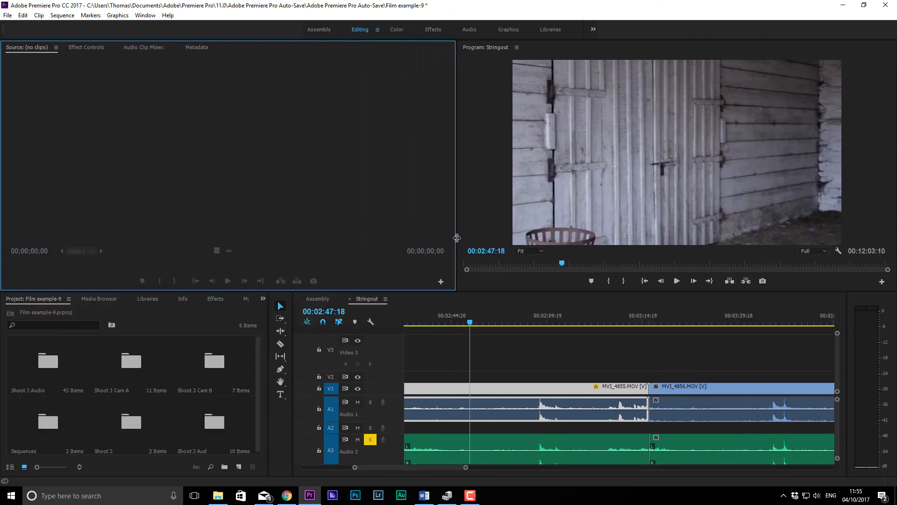
Step: Move the playhead in the Stringout sequence to 00:02:52:20
drag(449, 315, 503, 316)
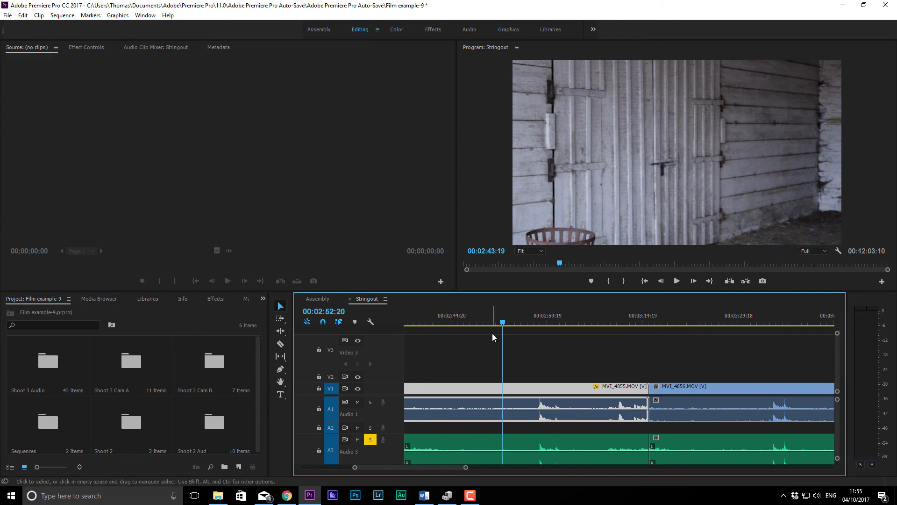